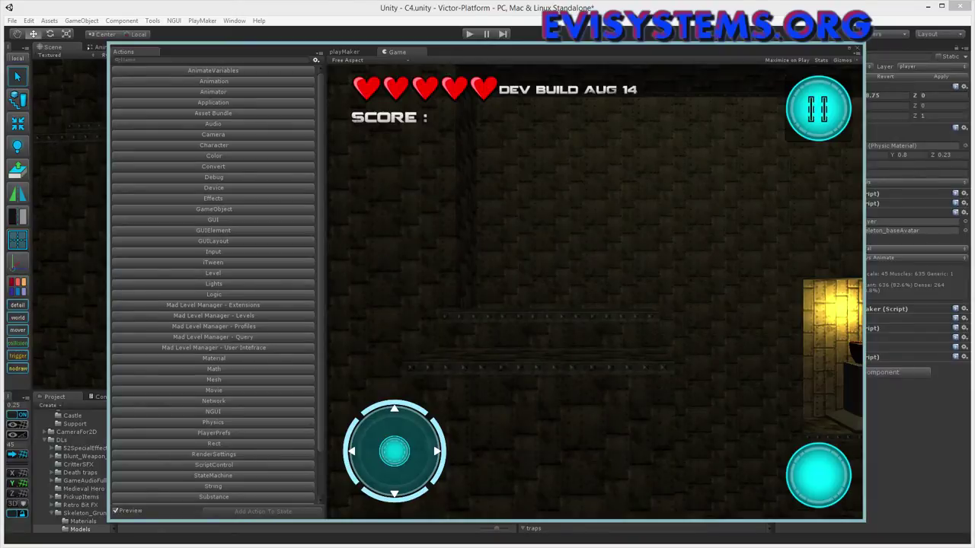
- Move the floating PlayMaker and Game window off the scene view and look over the C4 level
drag(449, 51, 974, 48)
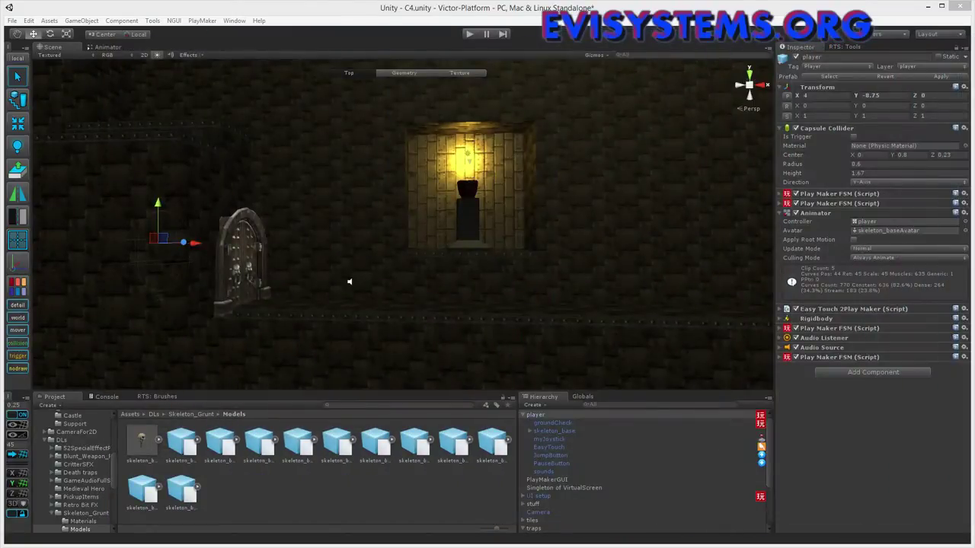
right_drag(579, 236, 661, 277)
key(w)
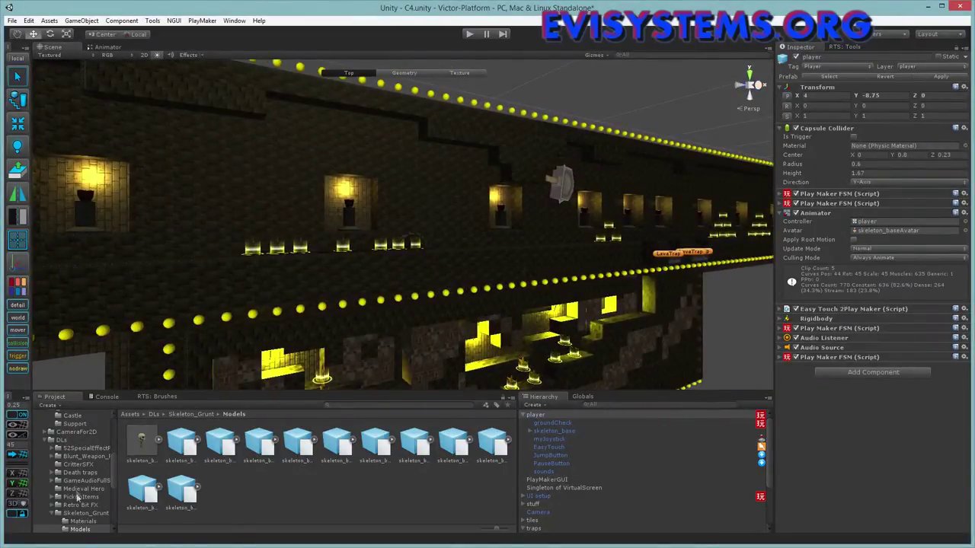
- Open the C1 scene from the Castle scenes folder, saving the changes made to C4
scroll(76, 484, up, 4)
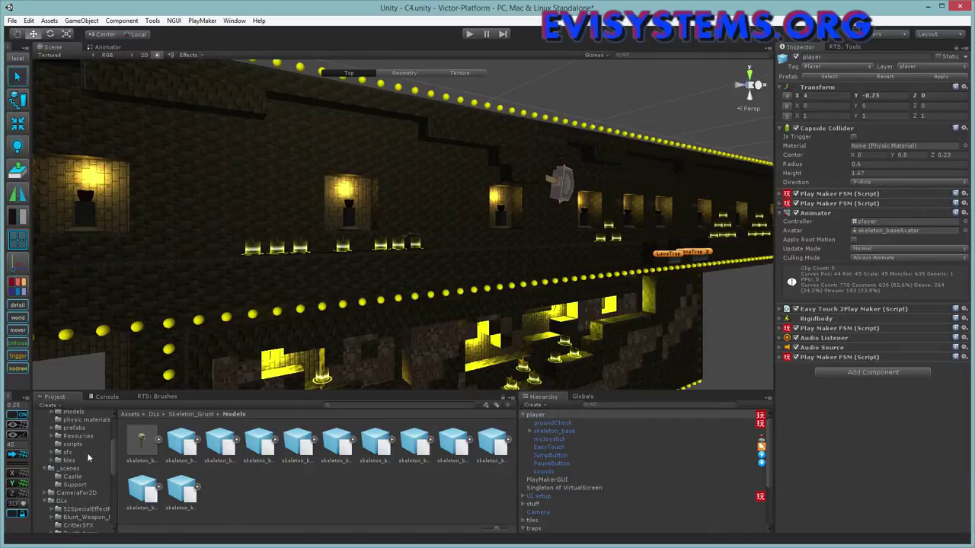
scroll(85, 455, up, 4)
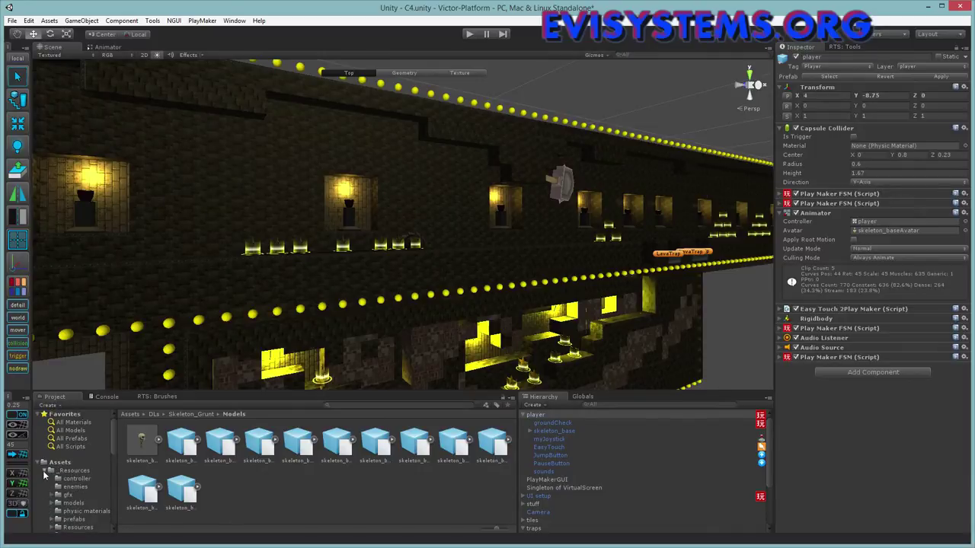
click(46, 472)
click(73, 486)
double_click(142, 442)
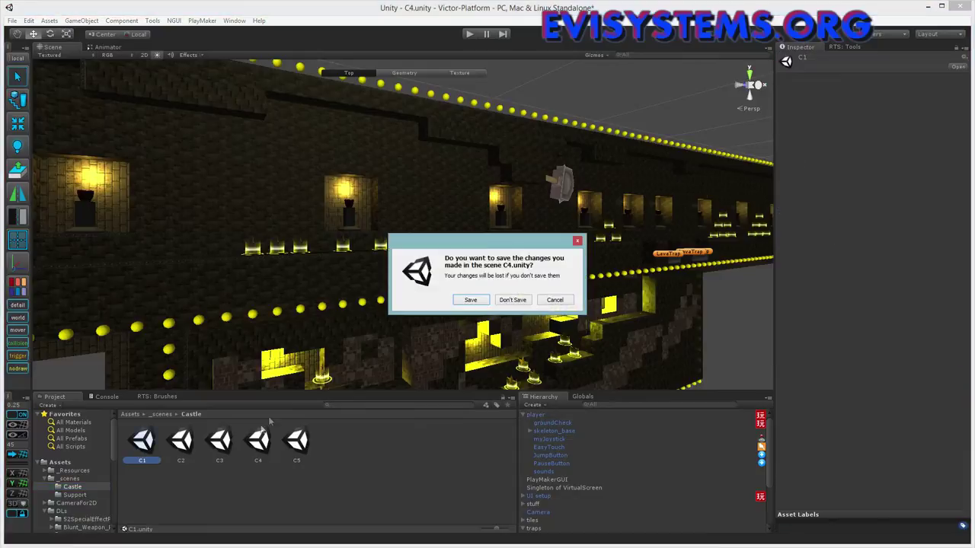
click(473, 302)
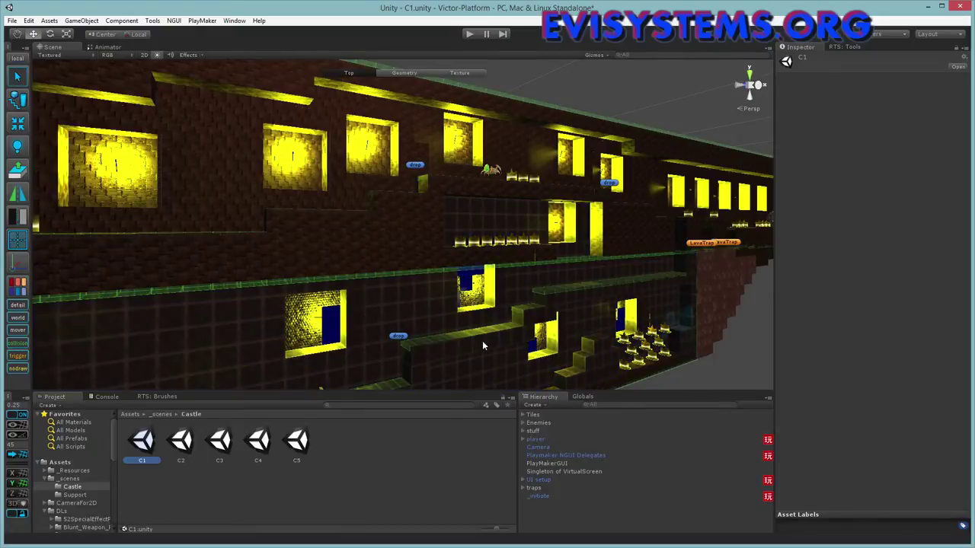
- Collapse the _Resources and _scenes folders and show the contents of the DLs folder
right_drag(492, 313, 427, 312)
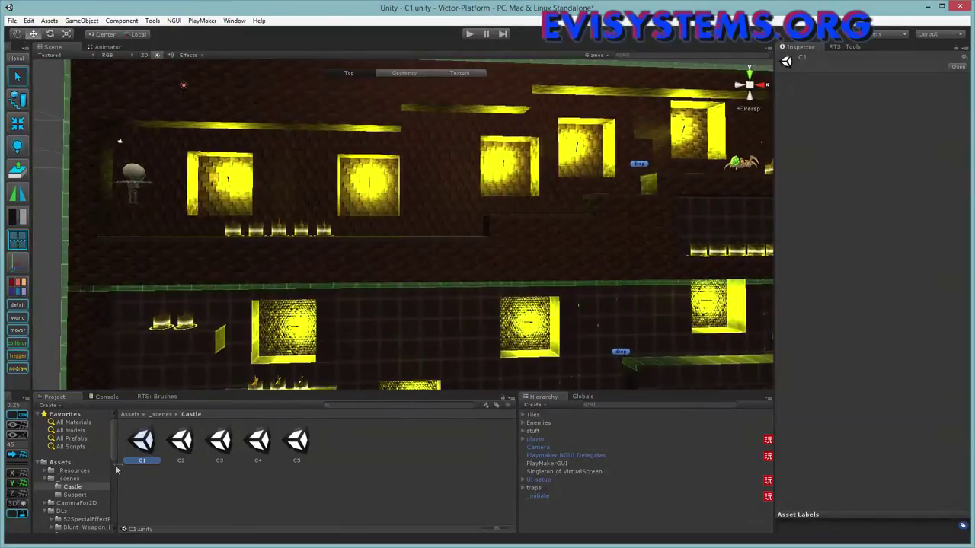
click(43, 471)
click(44, 479)
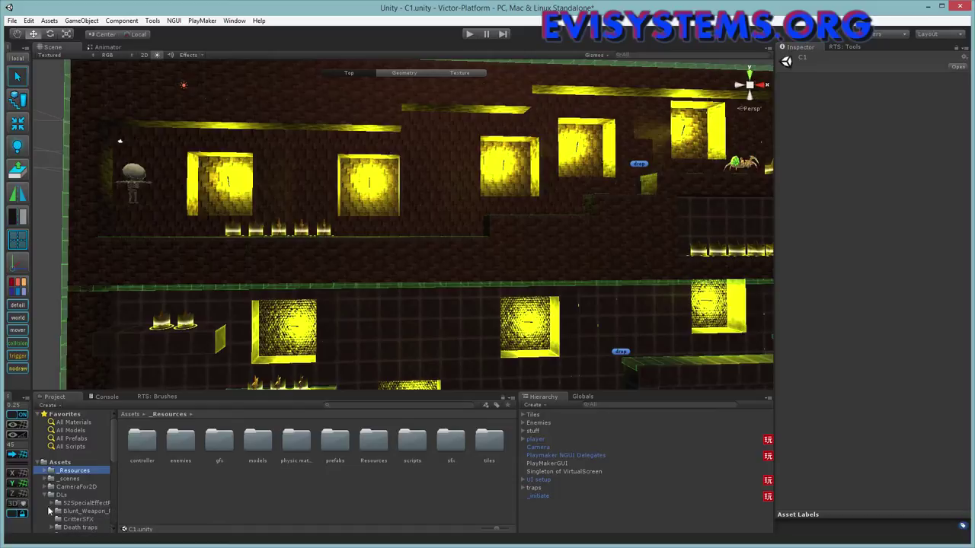
click(55, 496)
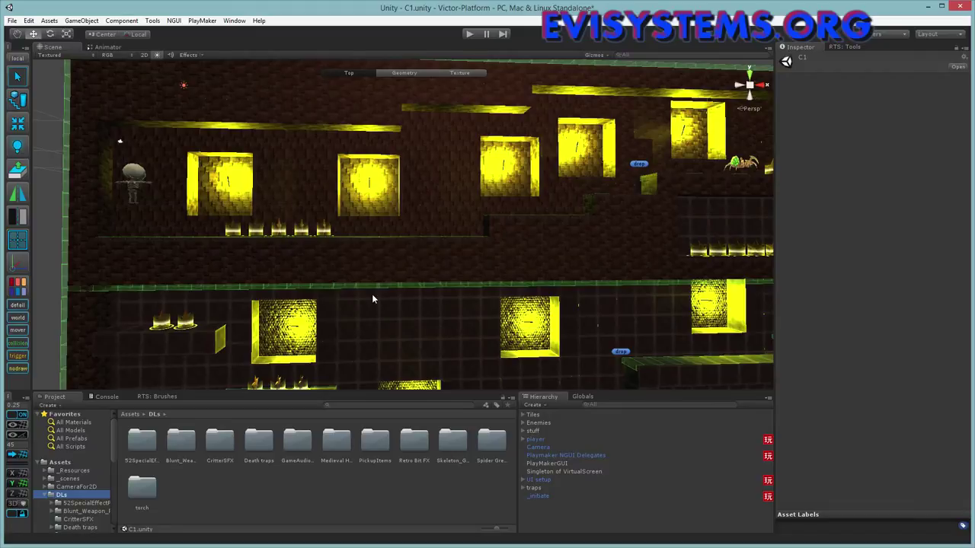
- Examine the start of the C1 level around the player, the lit alcoves and the first row of pickups
alt+drag(435, 301, 423, 288)
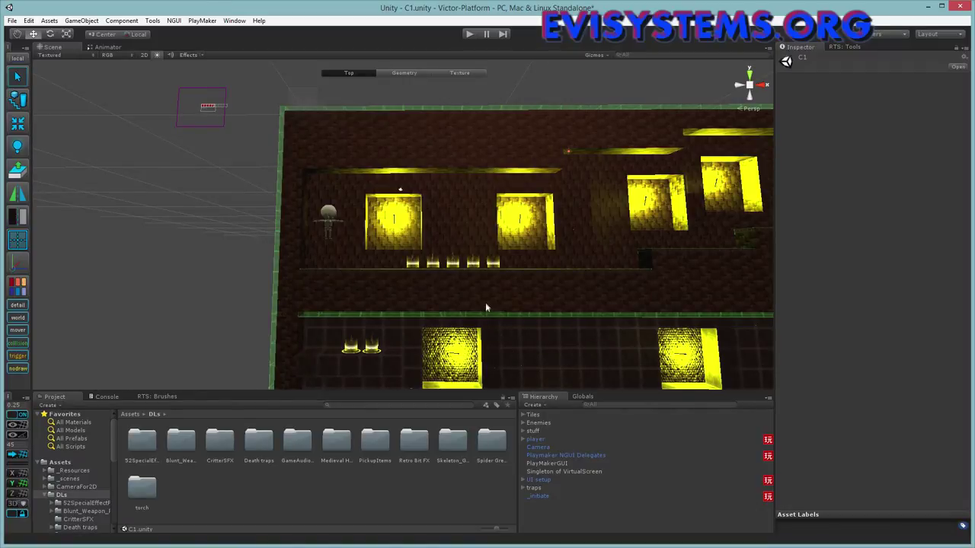
alt+drag(485, 305, 506, 315)
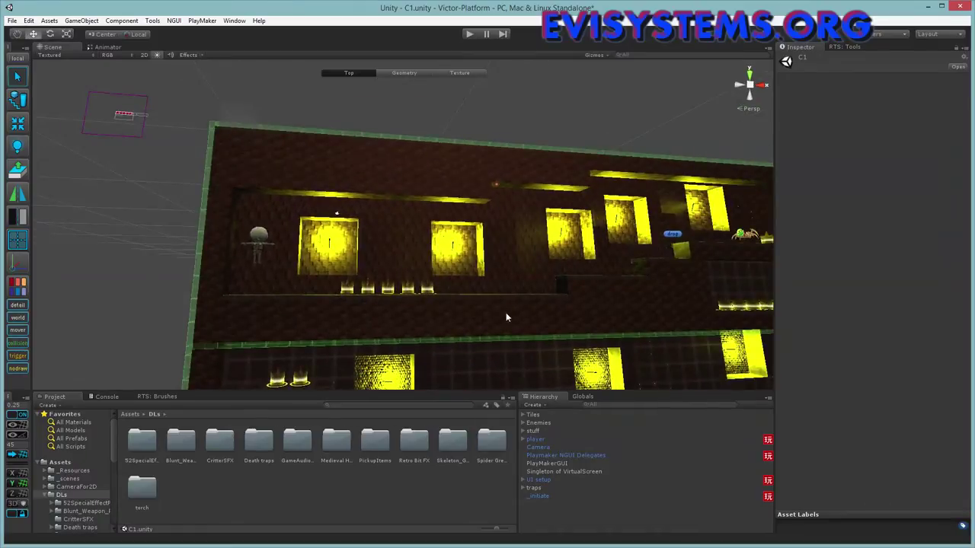
right_drag(343, 375, 480, 292)
alt+drag(482, 293, 397, 280)
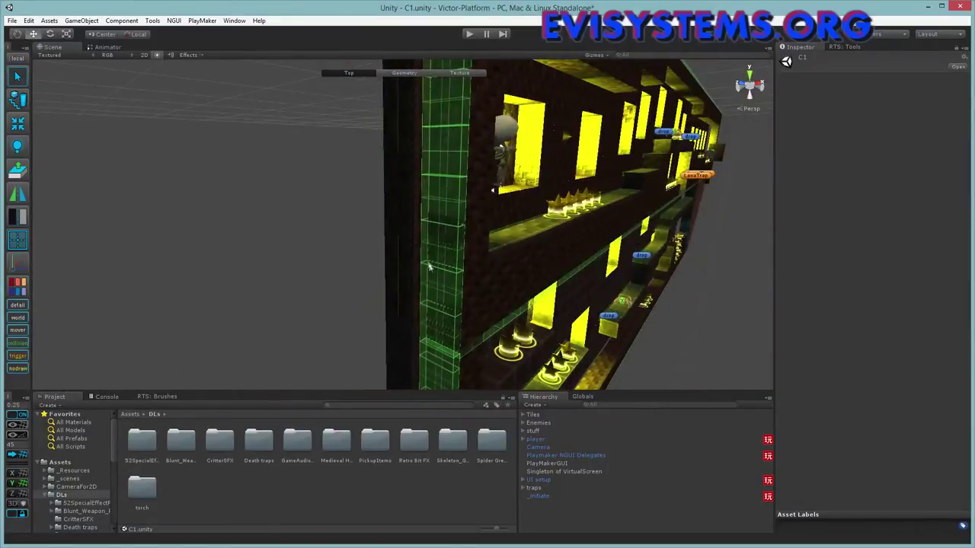
alt+drag(430, 266, 303, 198)
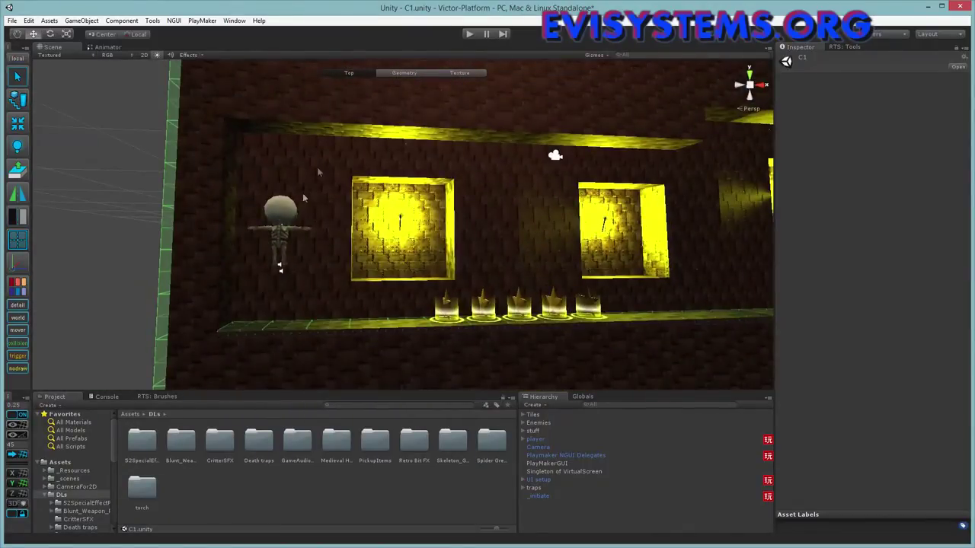
scroll(358, 233, down, 4)
middle_drag(319, 173, 189, 166)
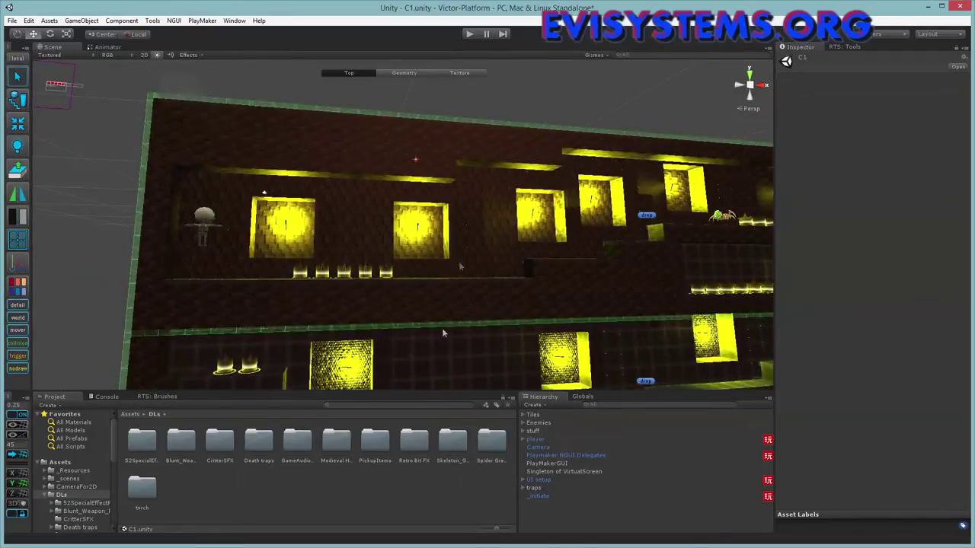
alt+drag(460, 267, 364, 271)
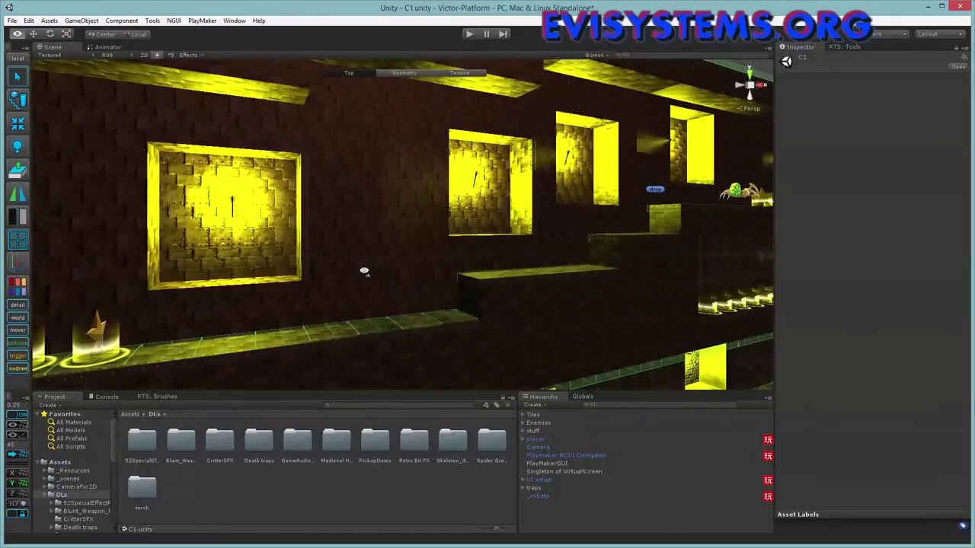
- Select the darkMetalBox_top block at the platform's step and collapse the Tiles group in the object hierarchy
click(493, 294)
alt+drag(493, 295, 463, 348)
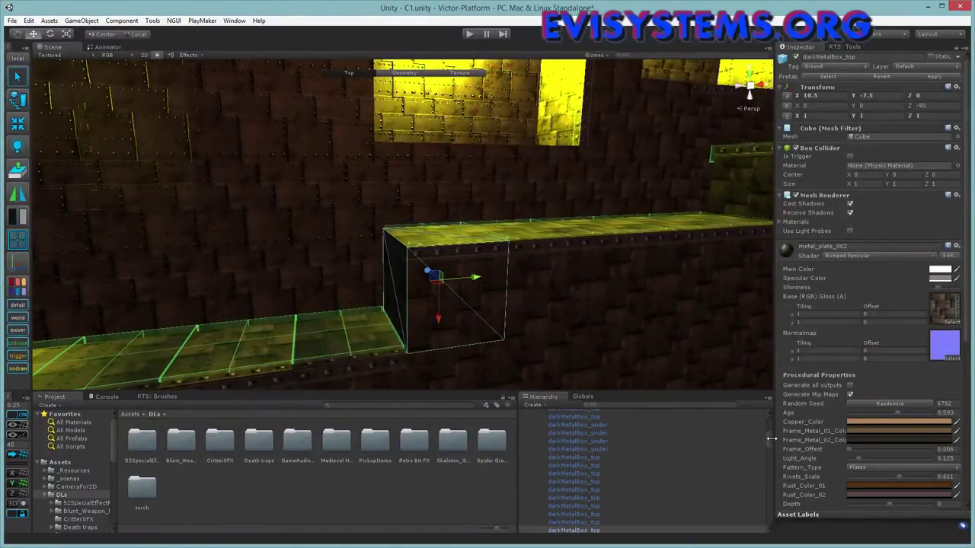
mouse_move(771, 439)
mouse_down()
mouse_move(776, 518)
mouse_move(774, 446)
mouse_up()
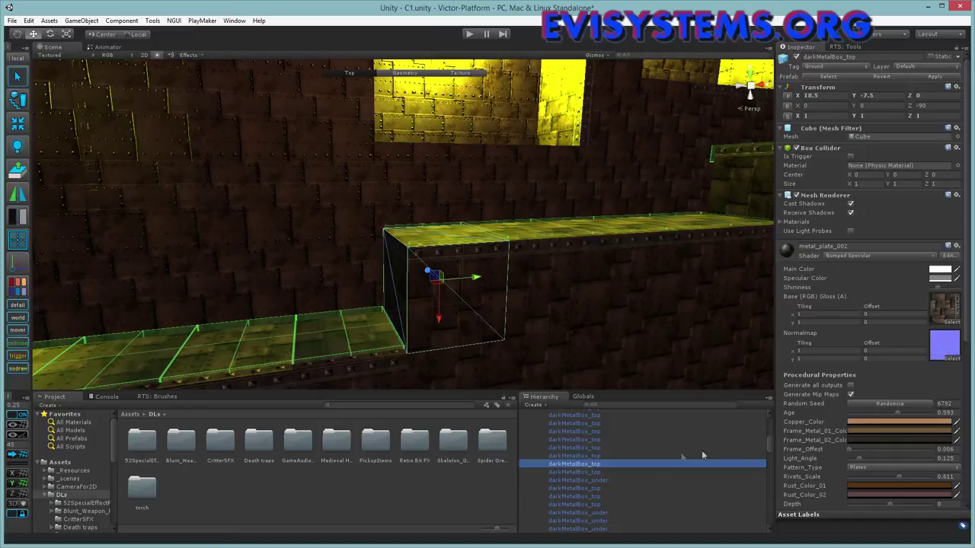
scroll(685, 457, up, 5)
click(539, 431)
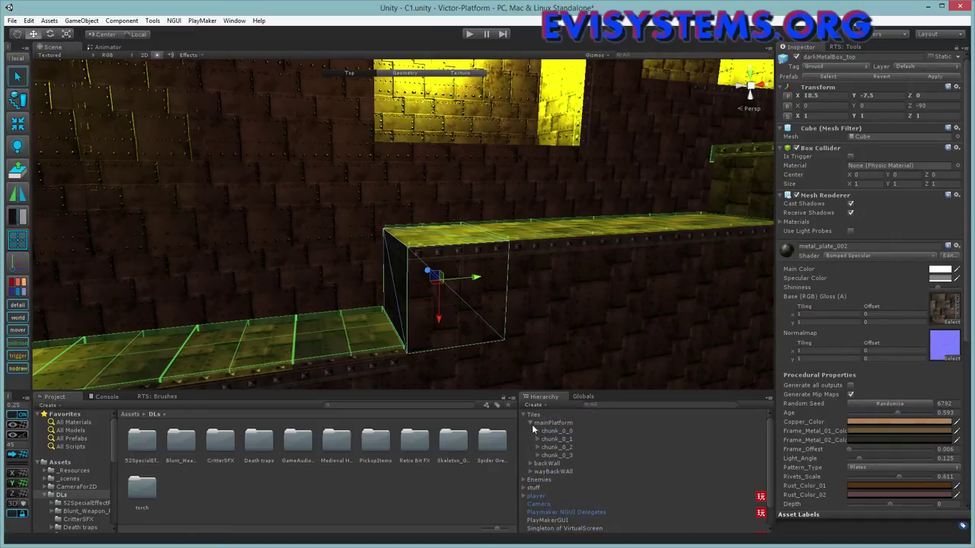
click(531, 424)
click(527, 415)
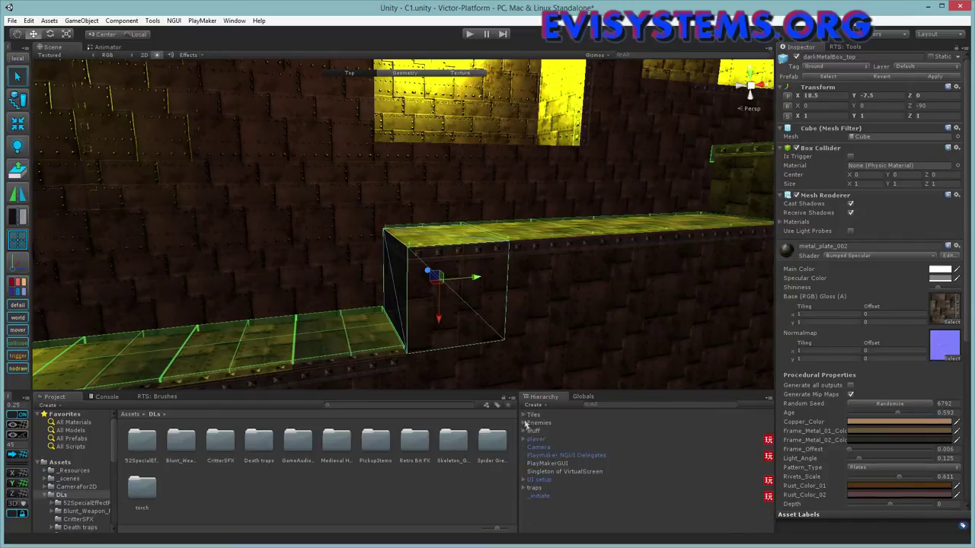
- Deselect the block and examine the C1 level's platforms, enemies, pickups and traps along both floors
key(s)
mouse_move(477, 317)
right_down()
mouse_move(518, 285)
mouse_move(616, 283)
mouse_move(559, 319)
mouse_move(489, 321)
right_up()
click(617, 283)
key(d)
alt+drag(489, 322, 465, 333)
right_drag(465, 332, 468, 334)
key(a)
key(s)
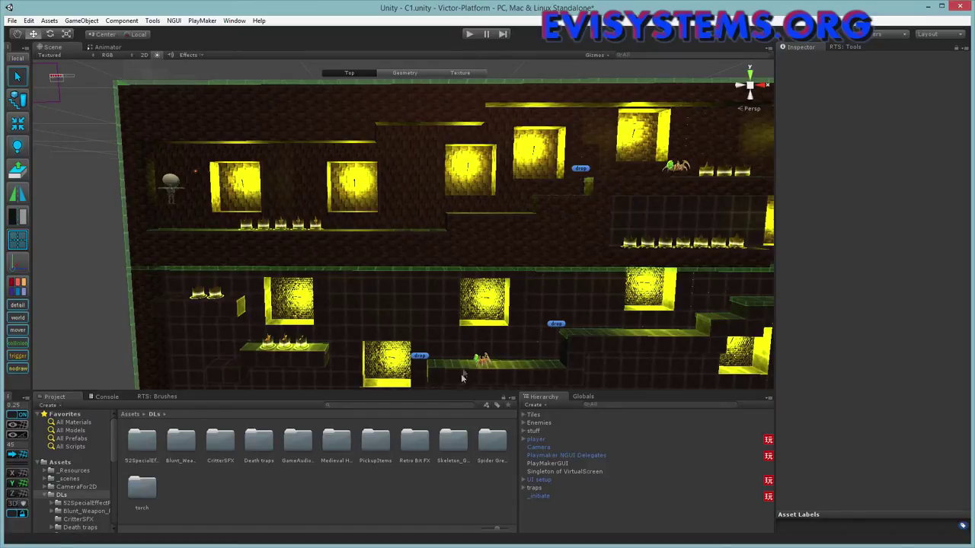
alt+drag(469, 335, 501, 334)
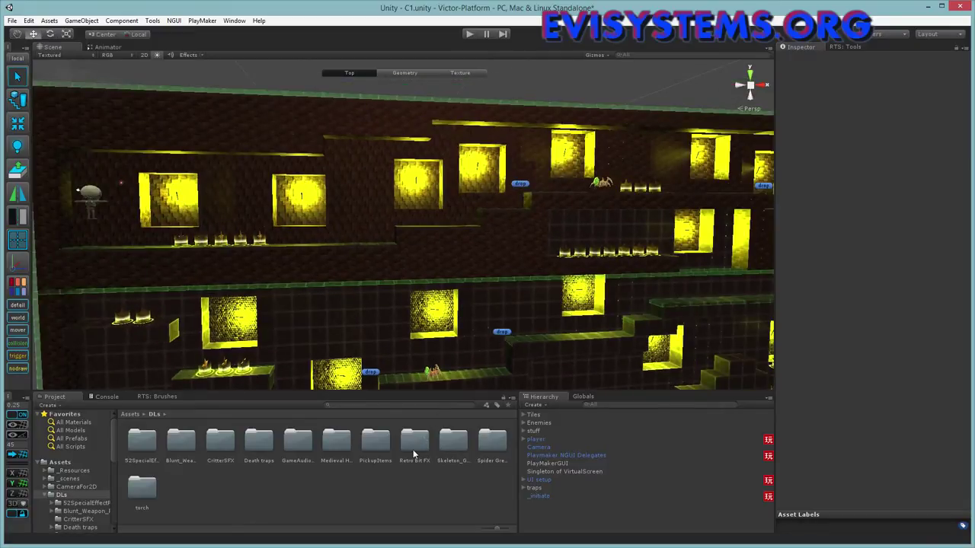
alt+drag(411, 381, 494, 372)
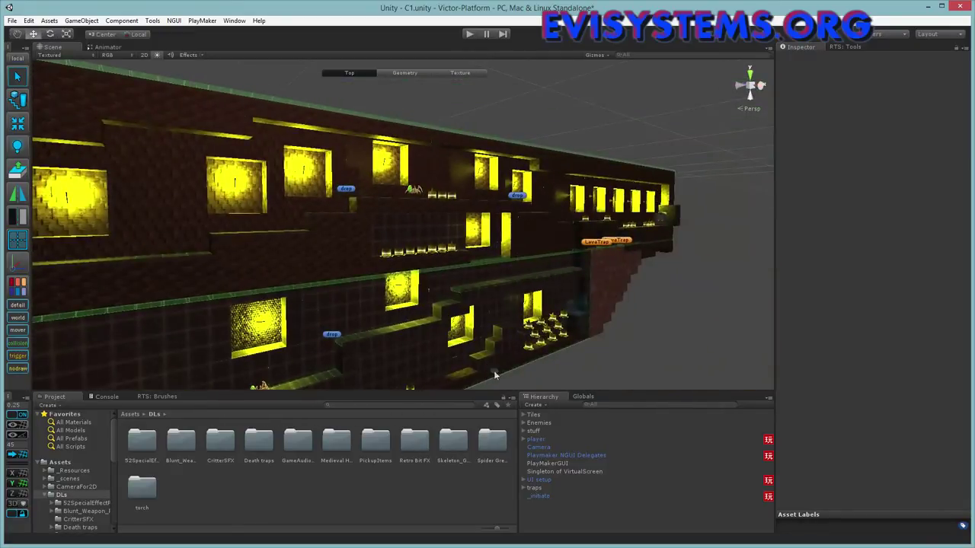
mouse_move(324, 295)
alt+mouse_down()
mouse_move(420, 283)
mouse_move(211, 278)
mouse_move(348, 276)
mouse_move(342, 293)
alt+mouse_up()
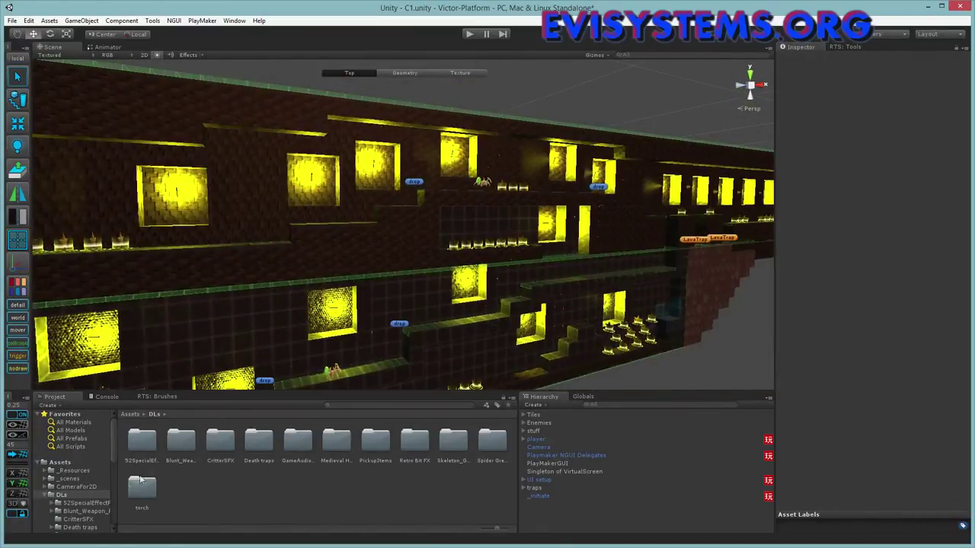
- Collapse the DLs folder and show the scenes in the Castle folder under _scenes
scroll(105, 505, down, 3)
scroll(74, 480, up, 1)
scroll(74, 479, up, 5)
click(46, 495)
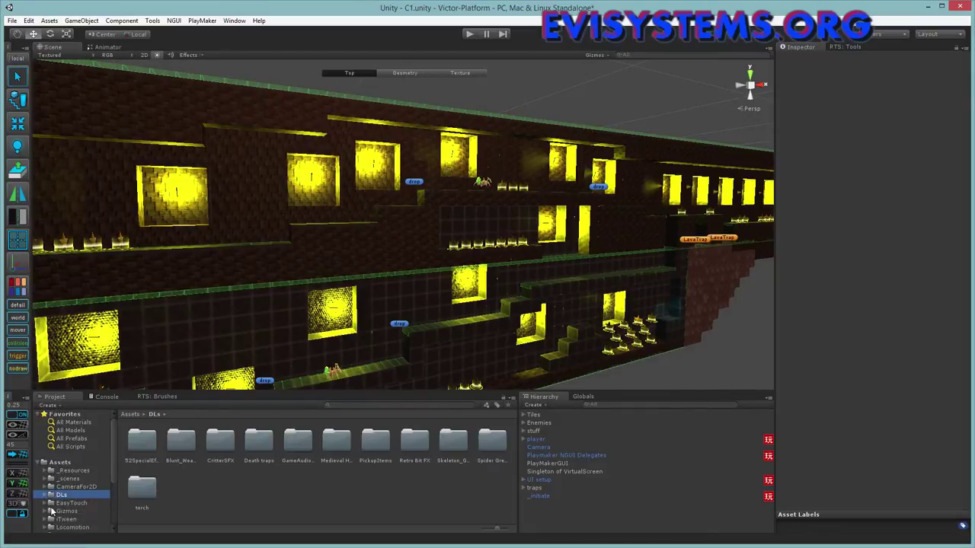
click(49, 478)
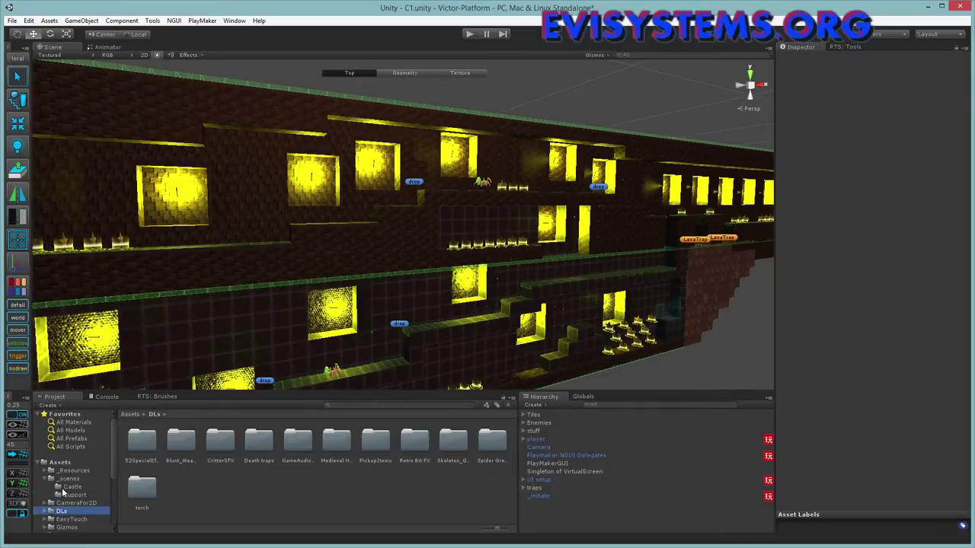
click(65, 488)
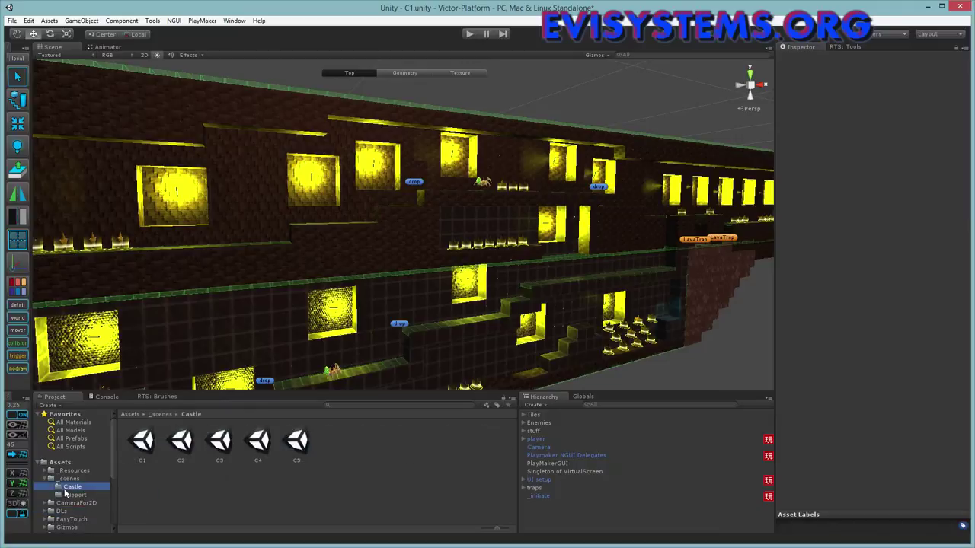
- Open the C4 scene from the Castle folder, discarding the changes to C1
click(257, 441)
double_click(297, 442)
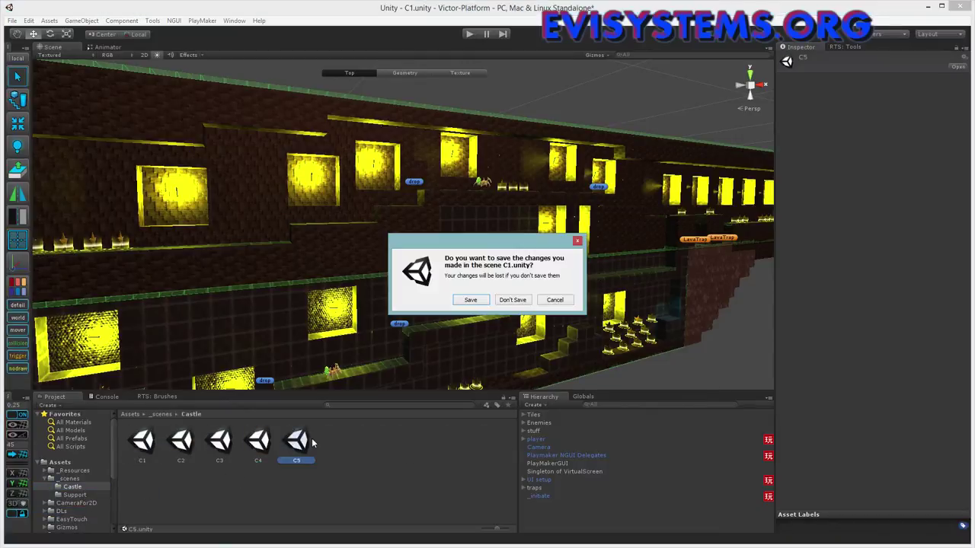
click(513, 301)
double_click(262, 446)
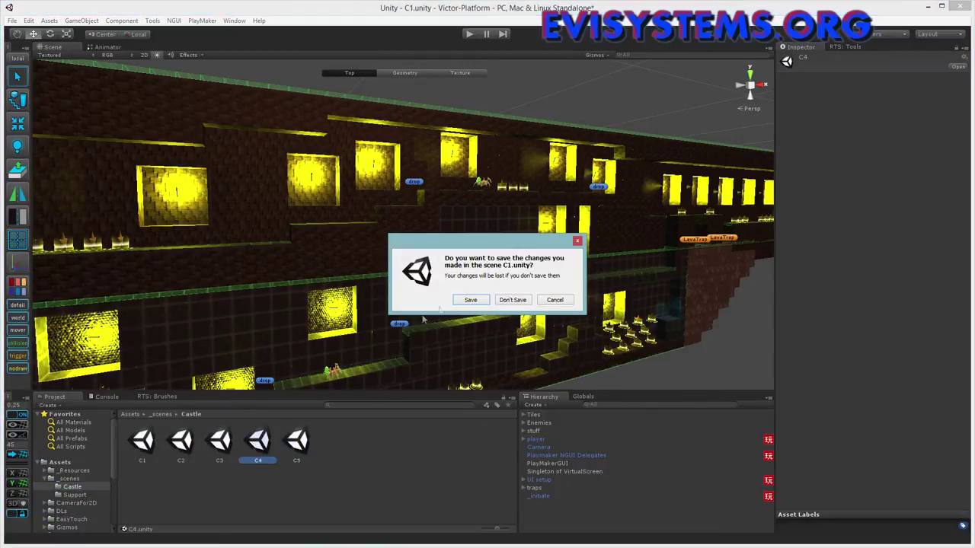
click(512, 300)
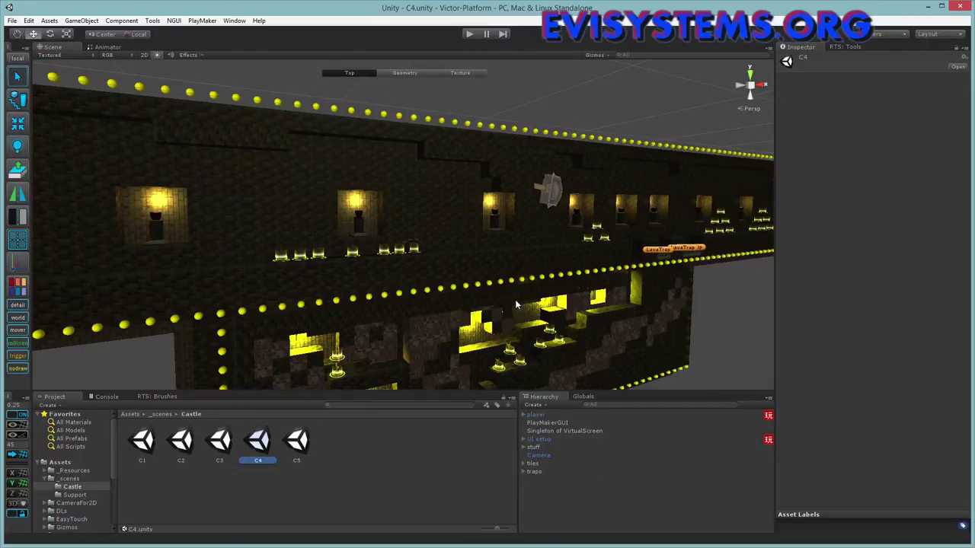
- Run the C4 scene and examine the fire in the bowl on the lit alcove's pedestal
right_drag(529, 273, 410, 214)
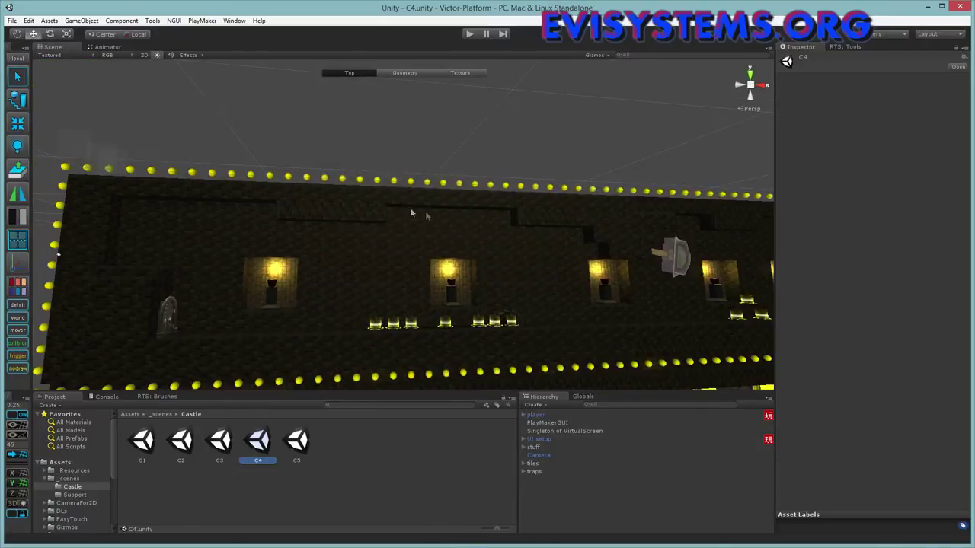
right_drag(476, 162, 431, 218)
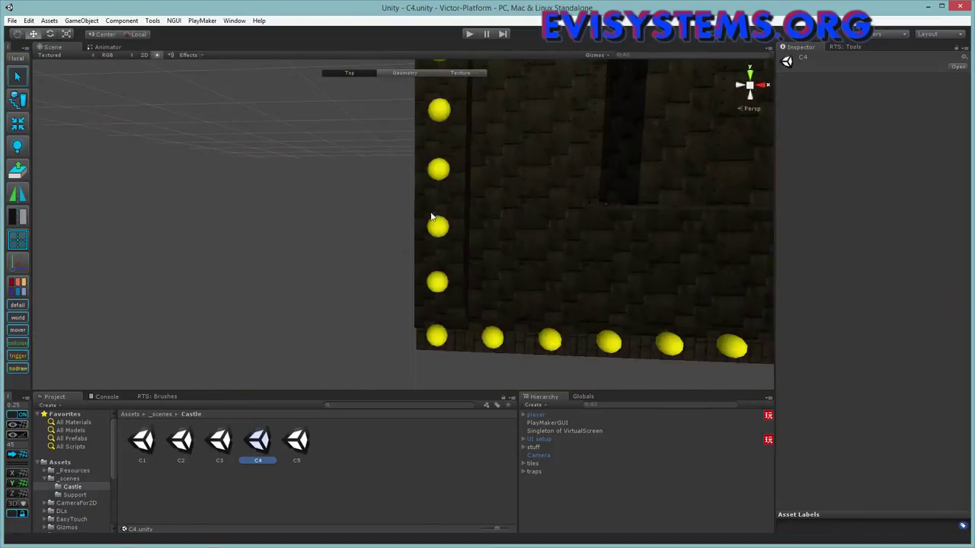
click(546, 410)
click(304, 245)
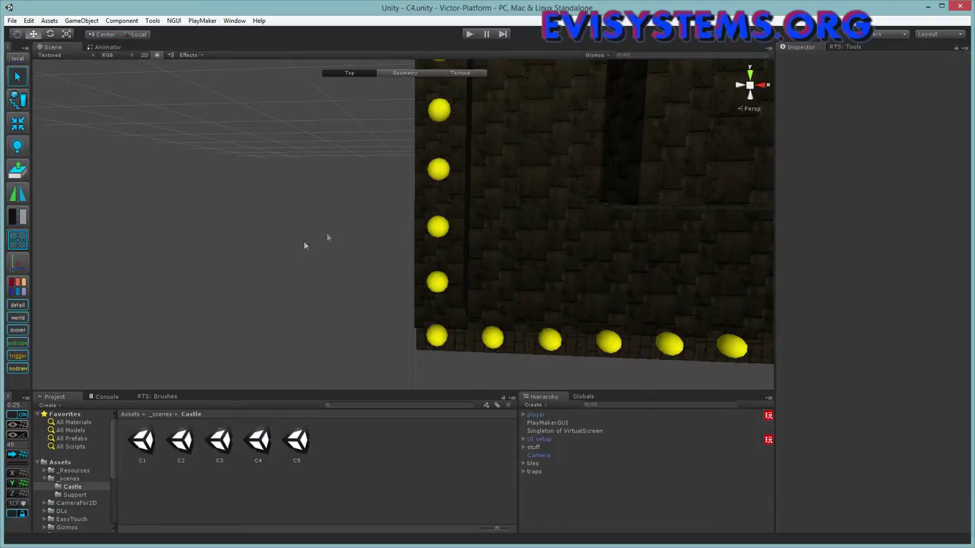
right_drag(304, 245, 359, 271)
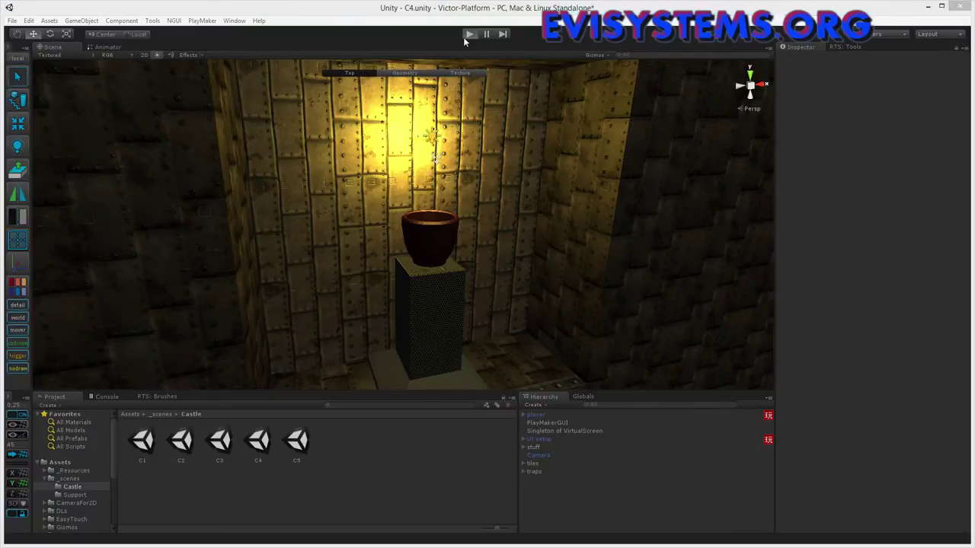
click(464, 36)
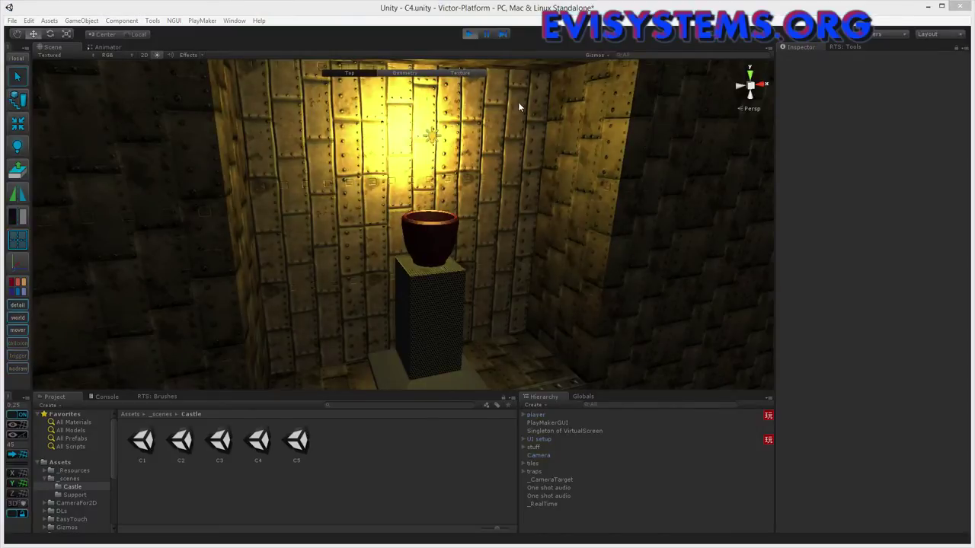
right_drag(530, 292, 505, 291)
key(s)
key(a)
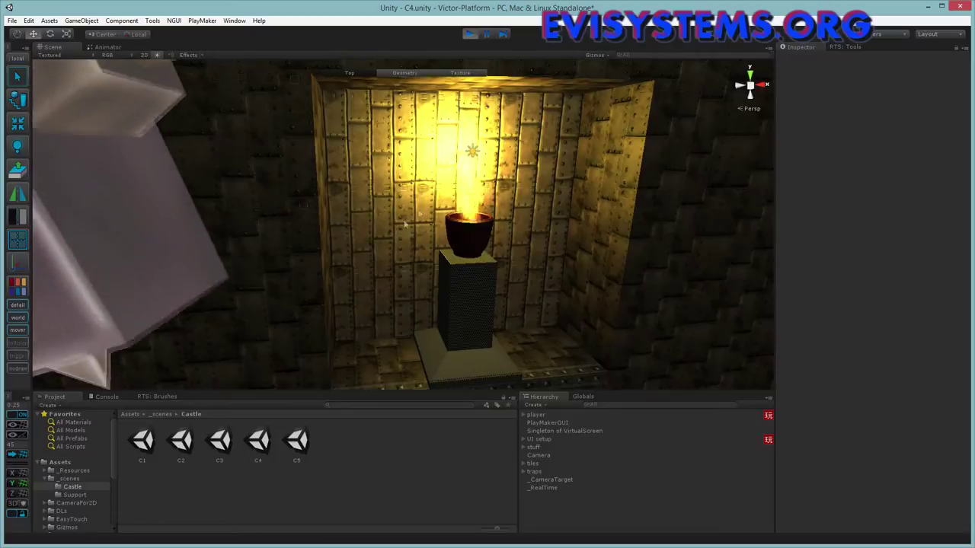
- Stop the running C4 scene and examine the whole level from a distance
right_drag(451, 248, 464, 220)
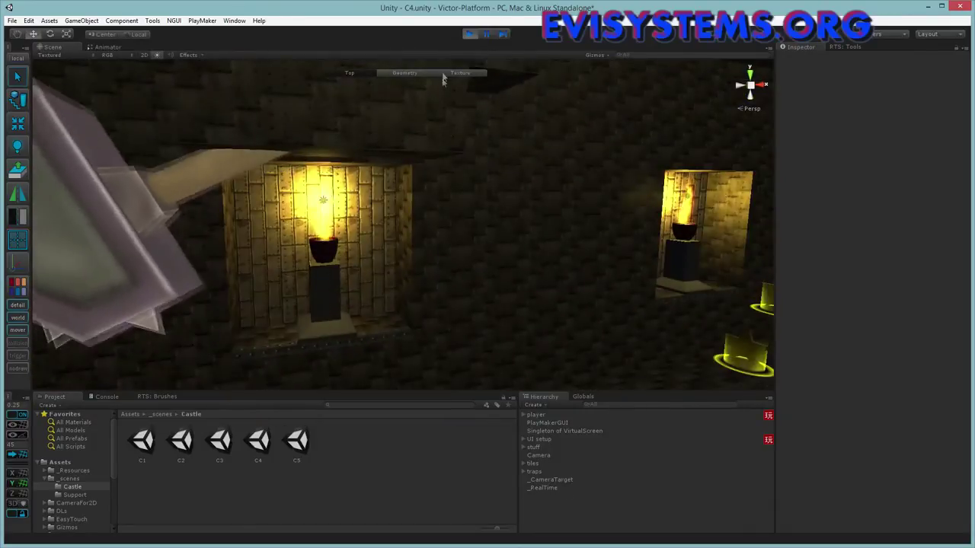
click(469, 35)
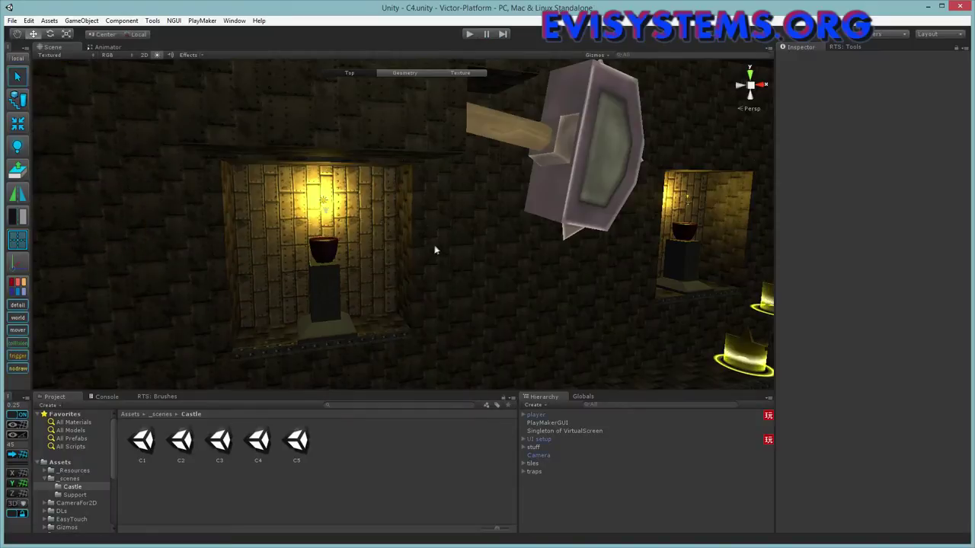
right_drag(443, 270, 438, 250)
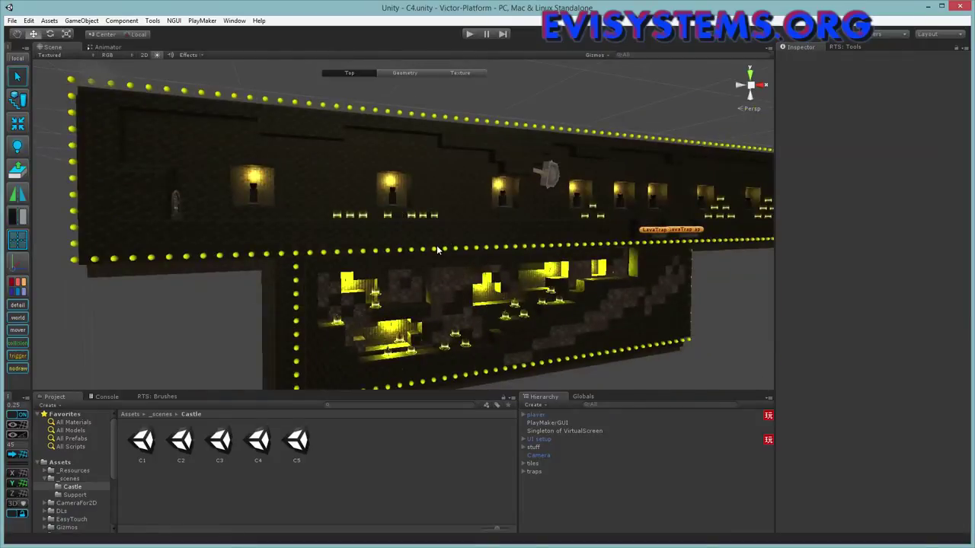
- Open the C5 scene from the Castle folder and delete its Main Camera
double_click(297, 442)
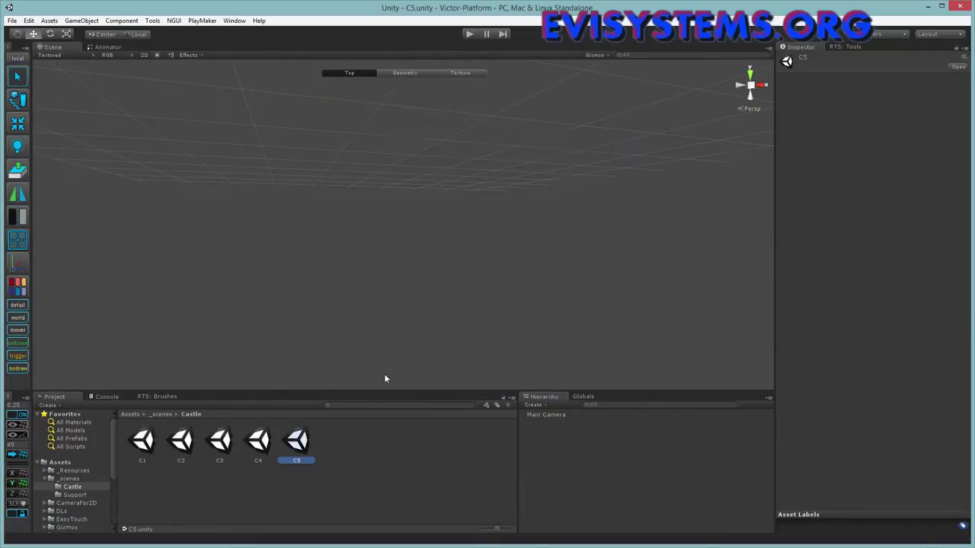
right_drag(426, 318, 355, 286)
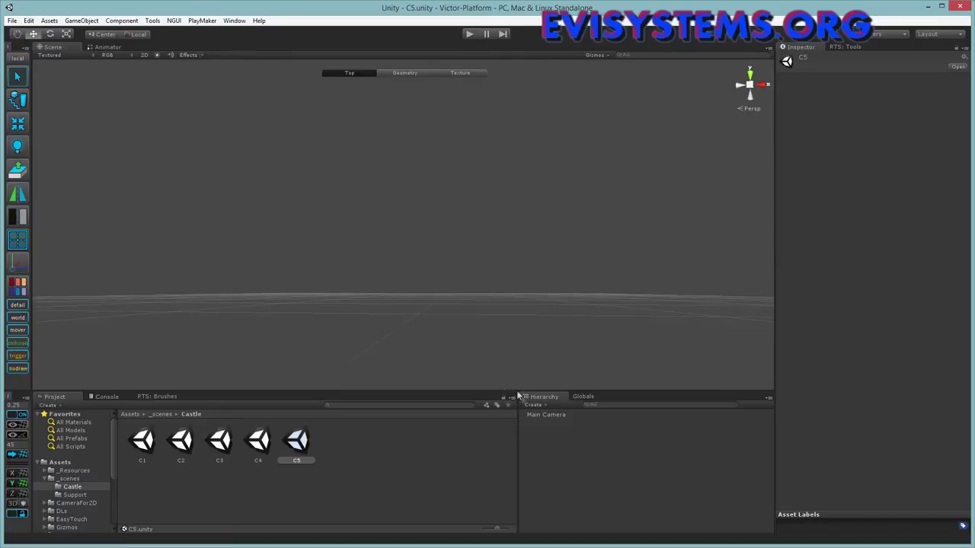
click(533, 415)
key(Delete)
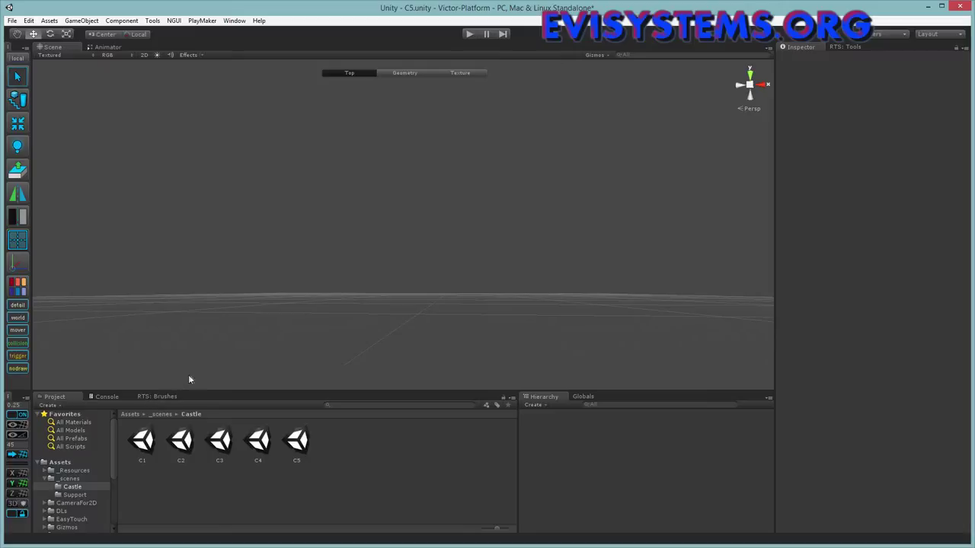
- Show the Rotorz Tile System tools and its collection of brushes
click(201, 21)
mouse_move(232, 23)
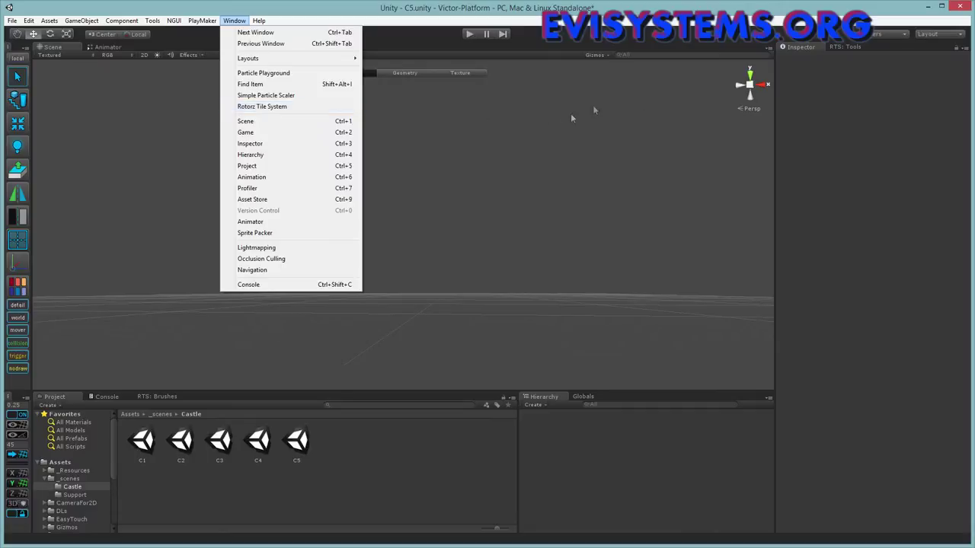
click(854, 47)
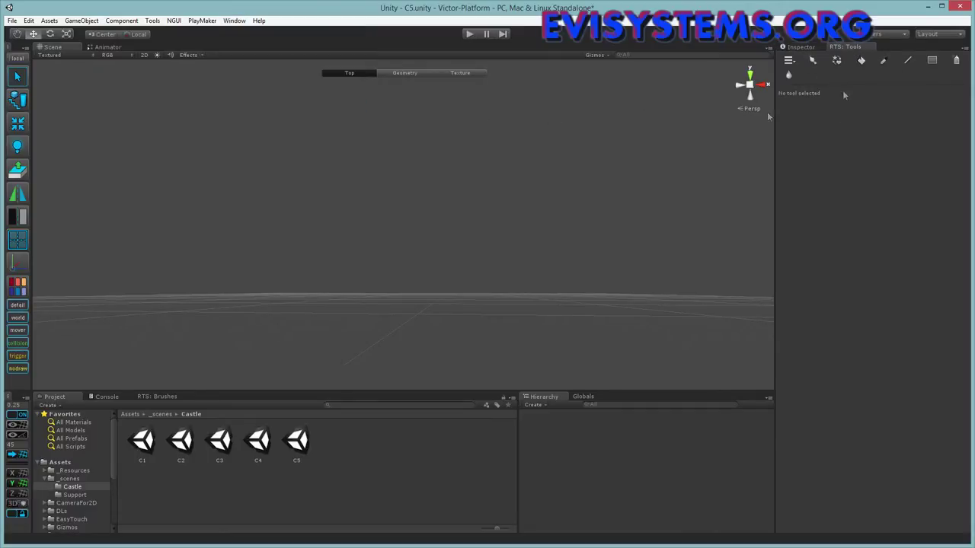
click(156, 397)
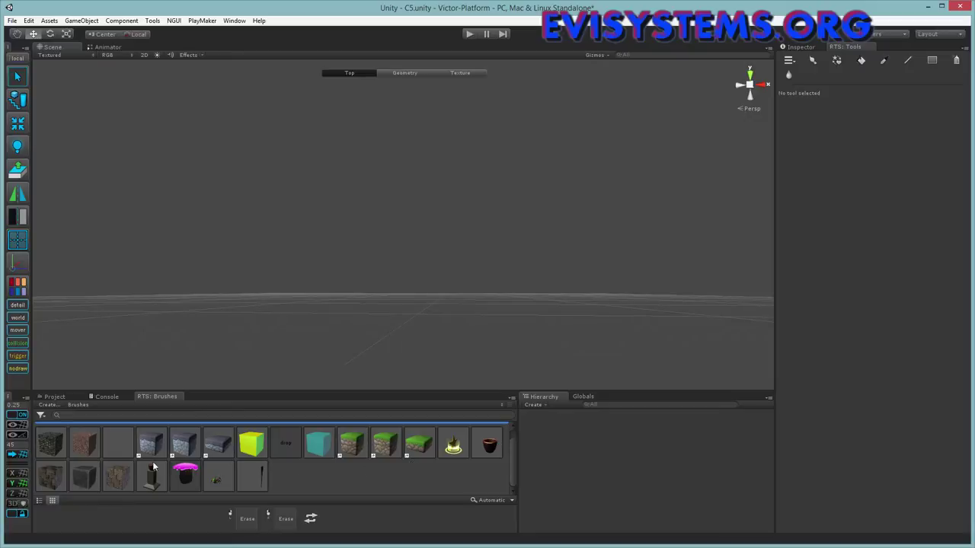
- Start a new tile system from the Large Tile preset and name it mainPlatform
right_drag(550, 271, 576, 320)
right_drag(534, 275, 380, 256)
alt+drag(379, 256, 488, 264)
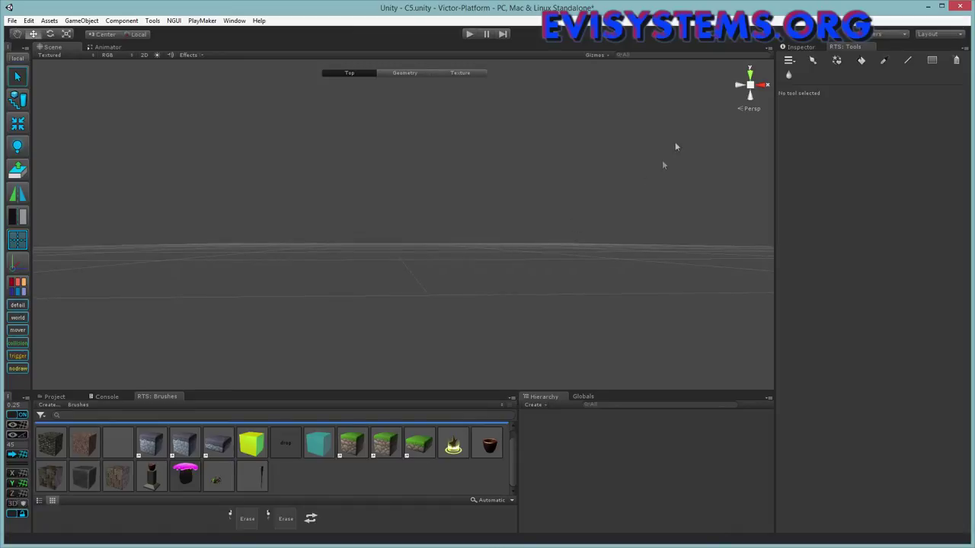
click(789, 60)
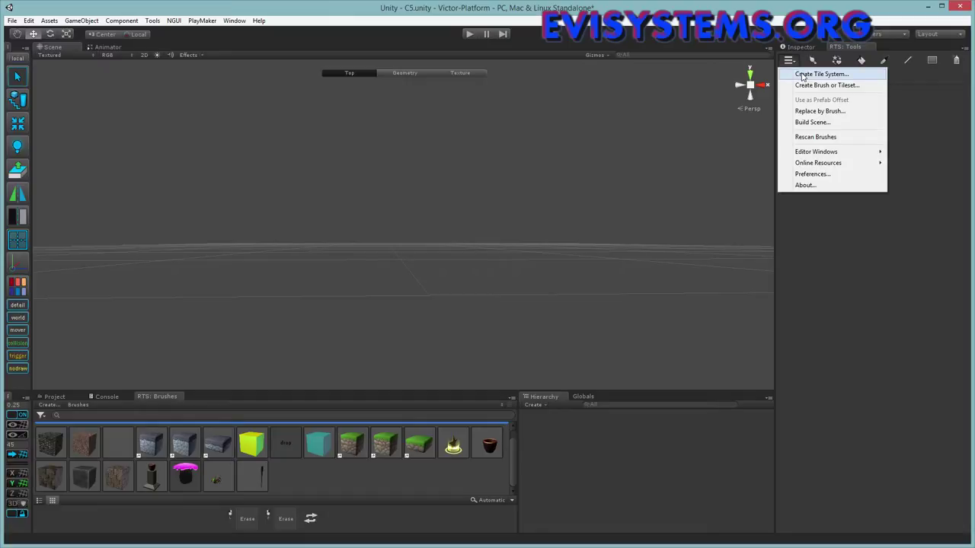
click(821, 74)
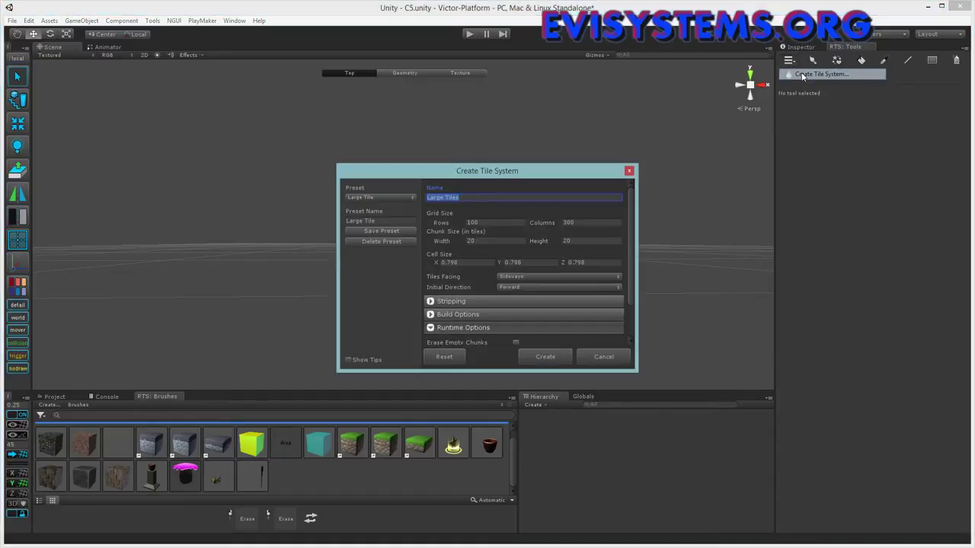
text(ma)
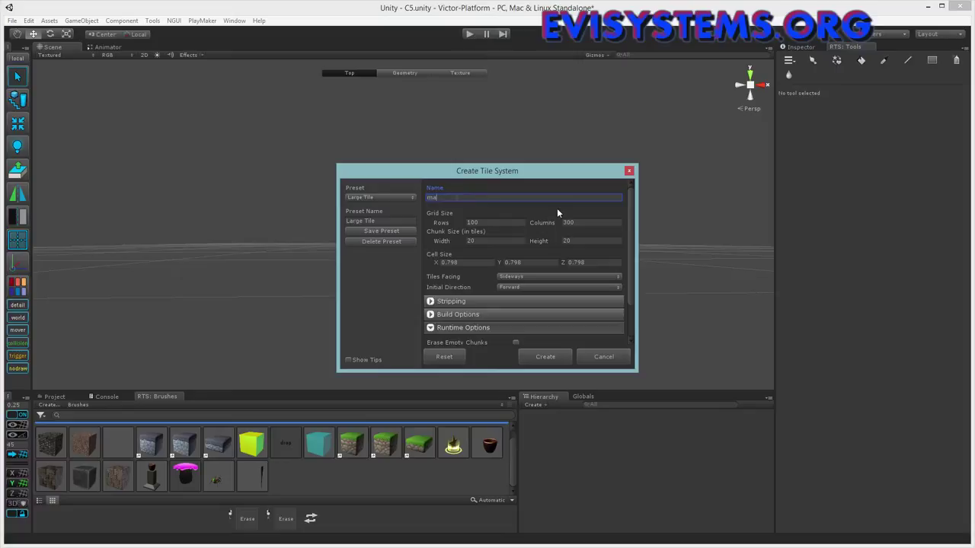
text(inPlatform)
- Set the new tile system's cell size to 1 in X, Y and Z
key(Tab)
key(Tab)
key(Tab)
key(Tab)
key(Tab)
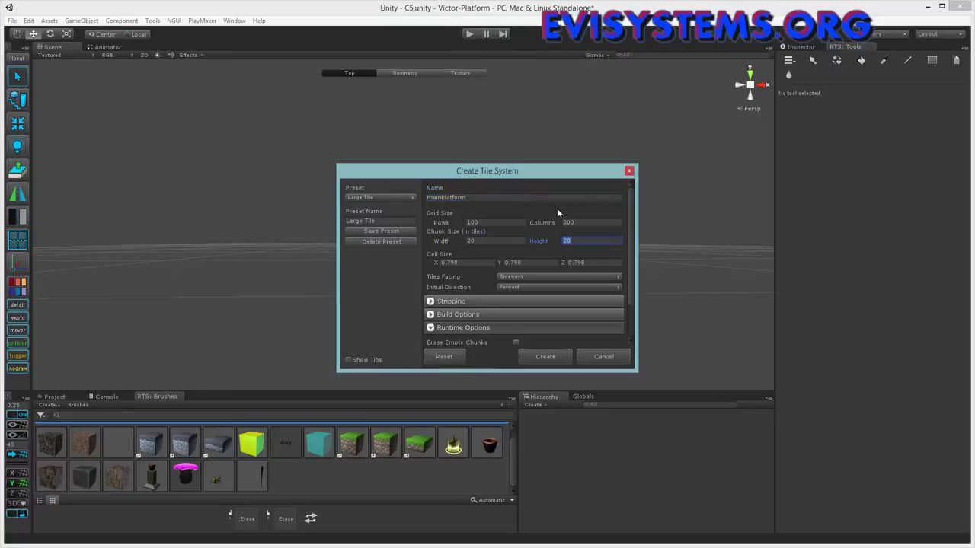
key(Tab)
text(1)
key(Tab)
text(1)
key(Tab)
text(1)
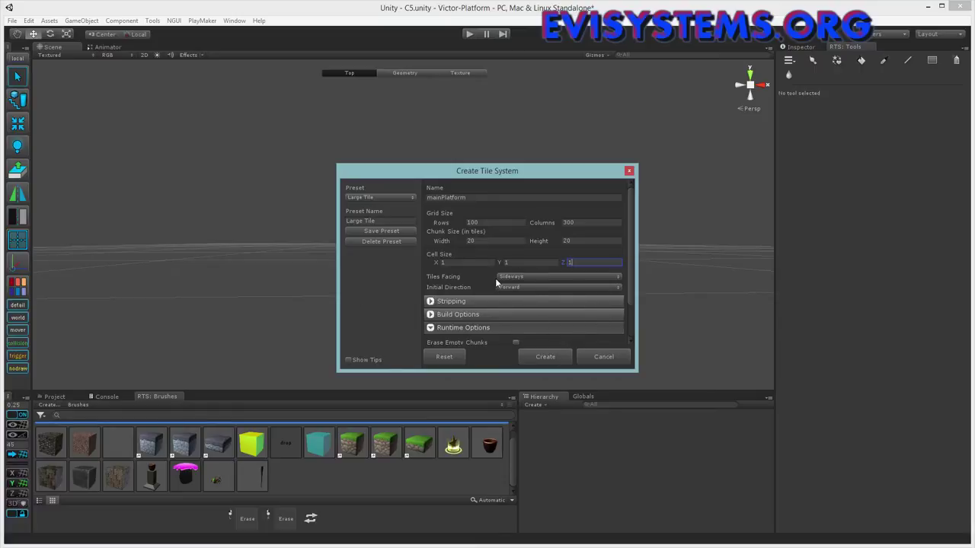
- Create the mainPlatform tile system, keeping its tiles facing Sideways and the initial direction Forward
click(540, 279)
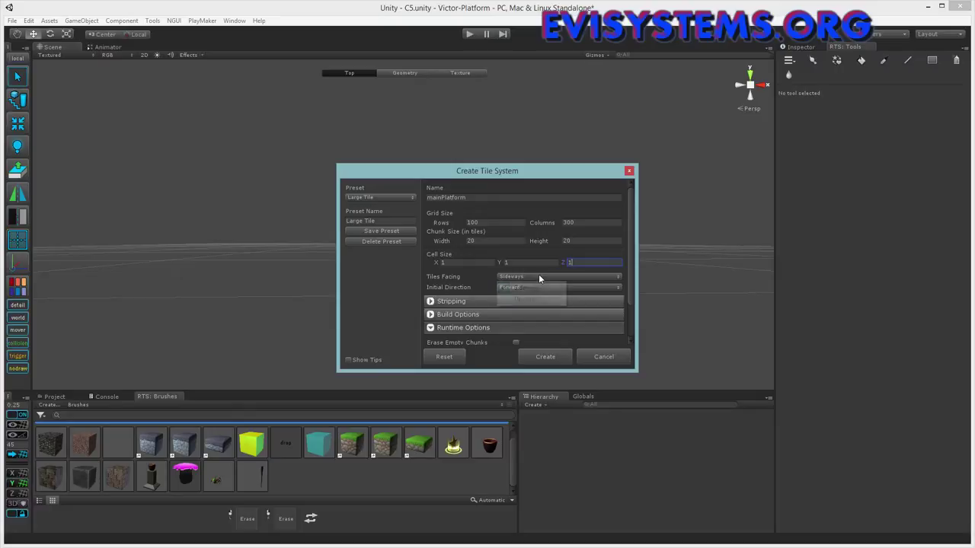
click(459, 279)
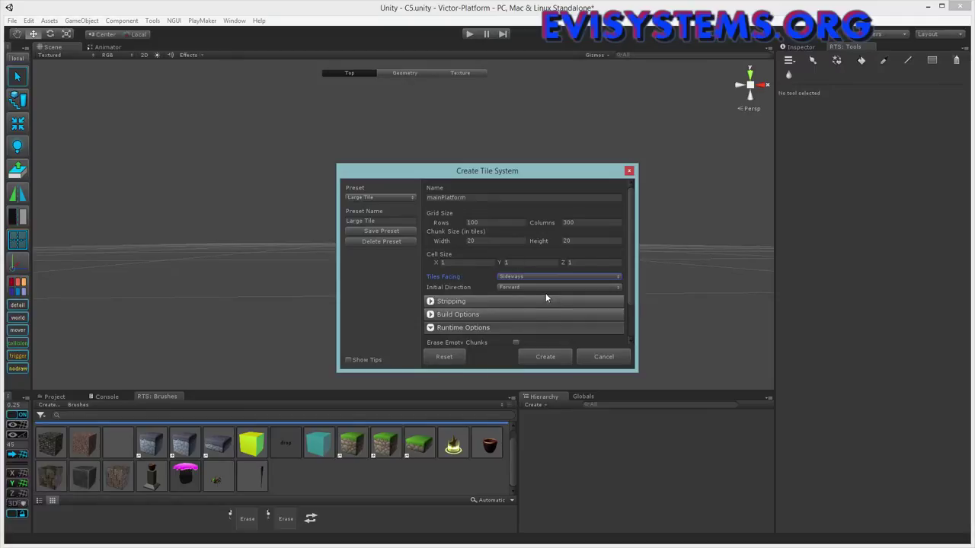
click(520, 288)
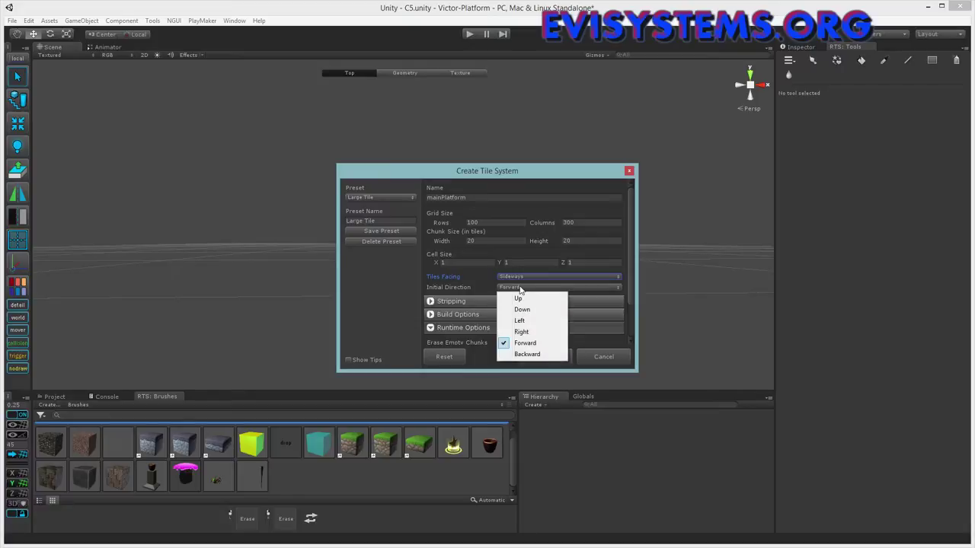
click(465, 288)
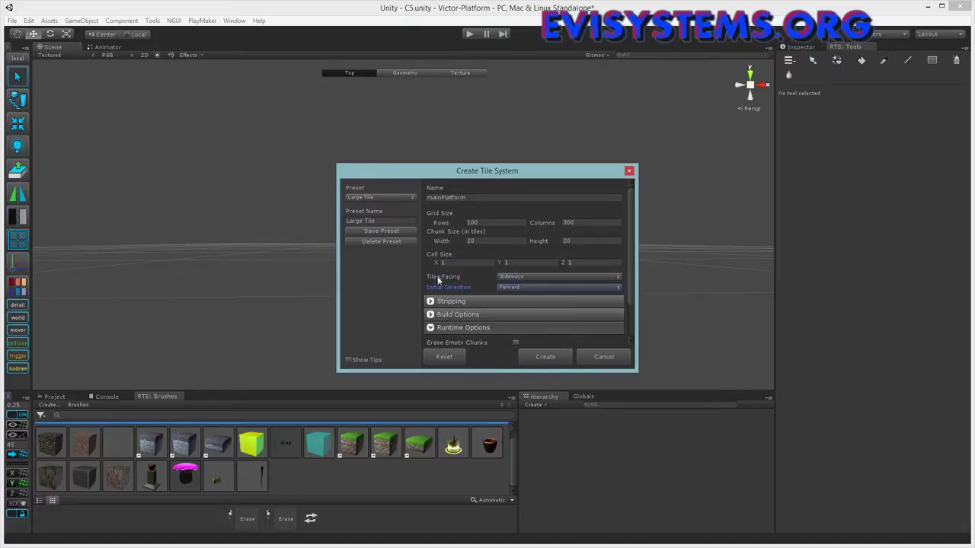
scroll(550, 292, down, 3)
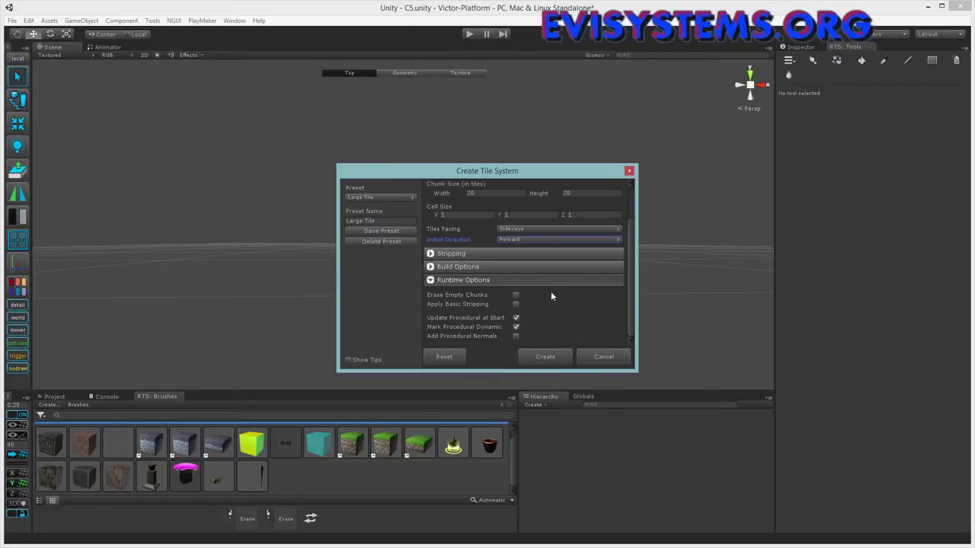
click(546, 359)
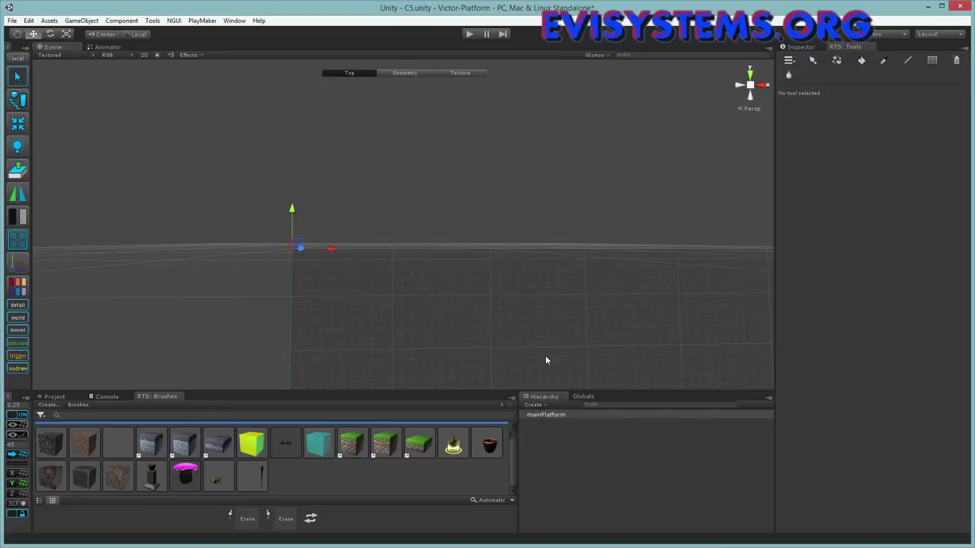
- Activate the Paint tool with the Metal Dark brush for the mainPlatform grid
alt+drag(546, 359, 490, 307)
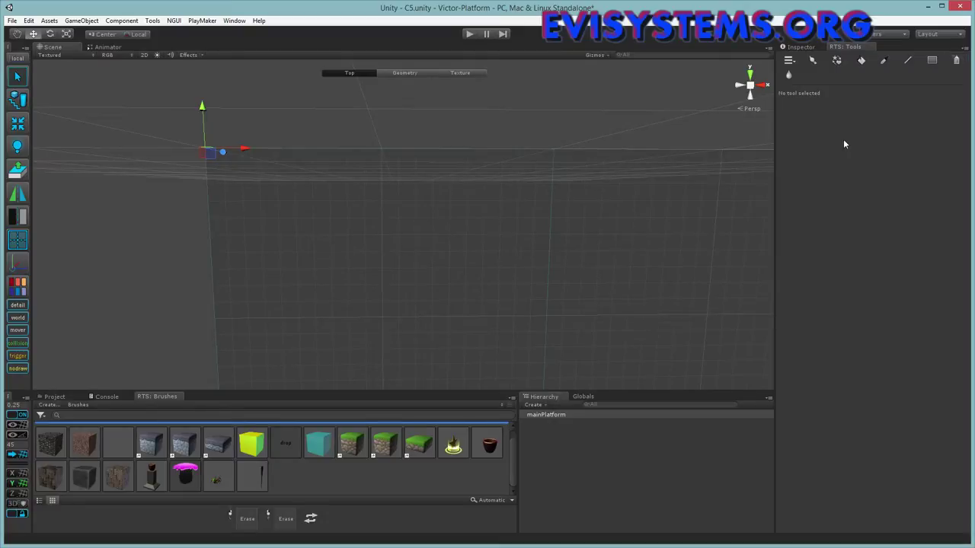
click(812, 61)
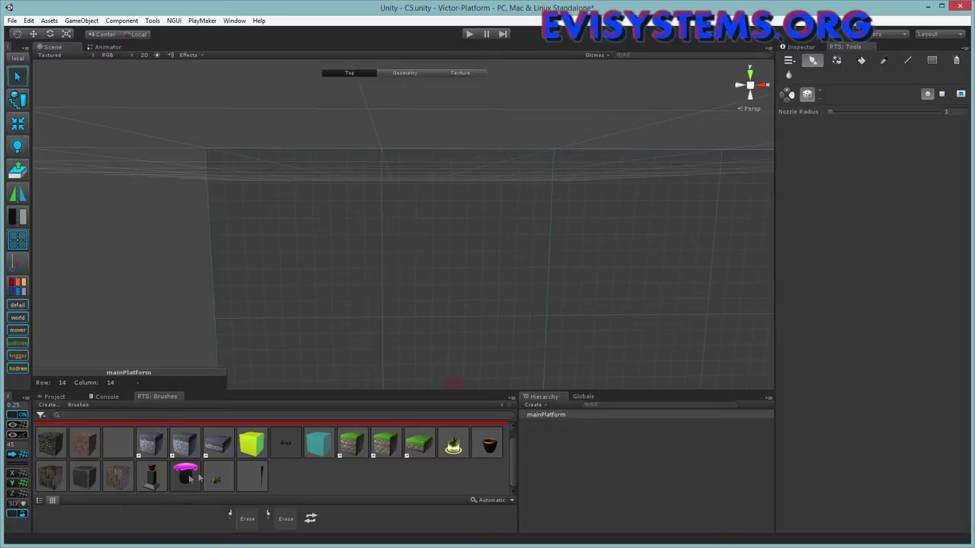
click(63, 485)
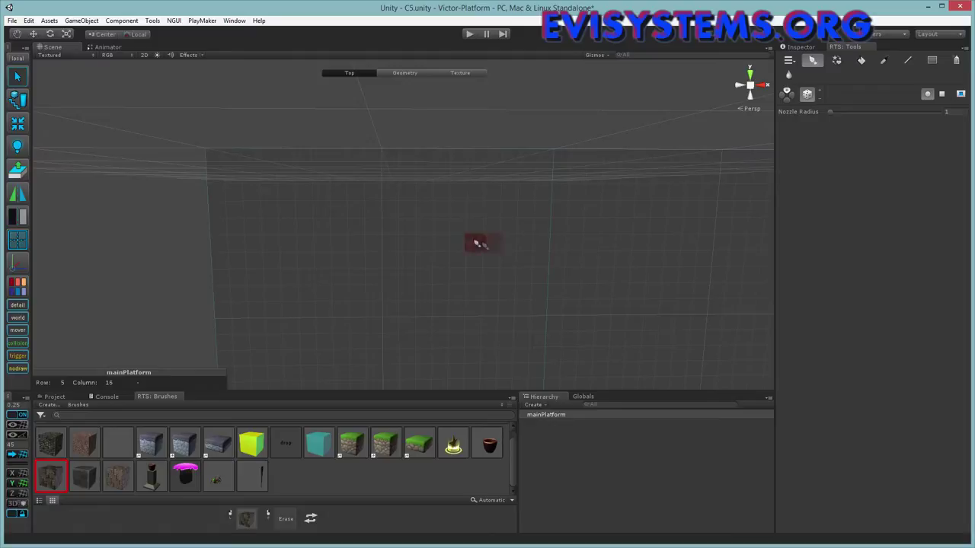
- Paint a trial block of Metal Dark tiles, two rows by six columns, and examine its texture up close
mouse_move(427, 209)
mouse_down()
mouse_move(510, 208)
mouse_move(446, 231)
mouse_move(418, 225)
mouse_up()
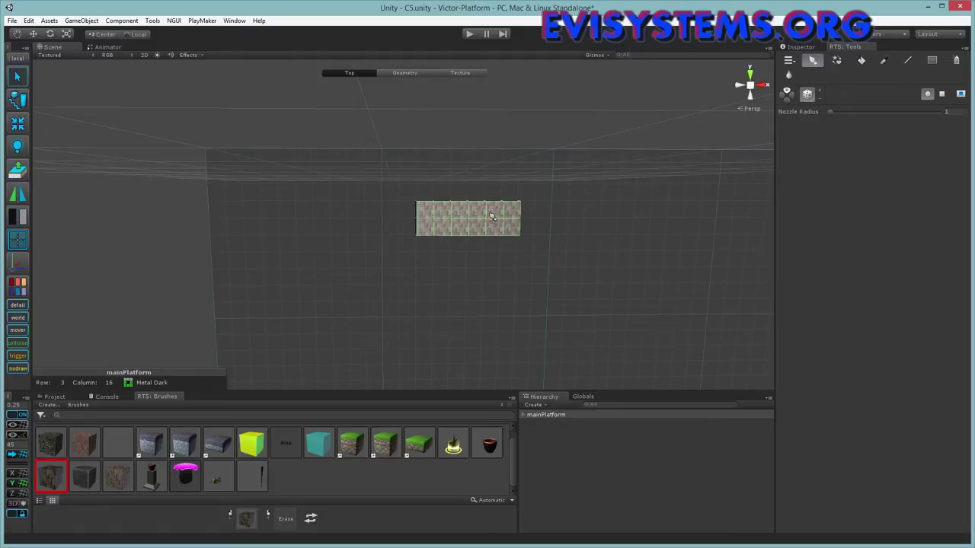
scroll(527, 197, up, 5)
mouse_move(528, 196)
middle_down()
mouse_move(501, 208)
mouse_move(514, 197)
middle_up()
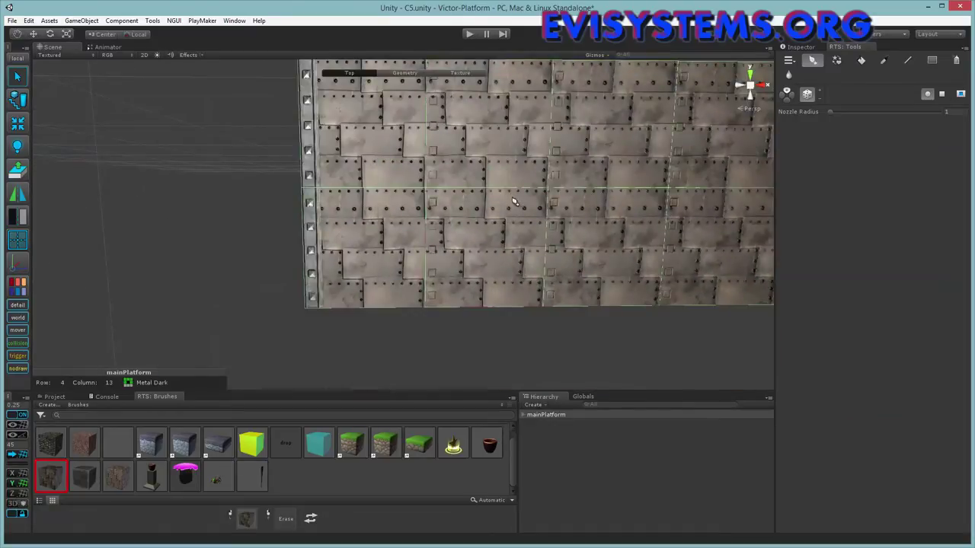
scroll(512, 200, down, 3)
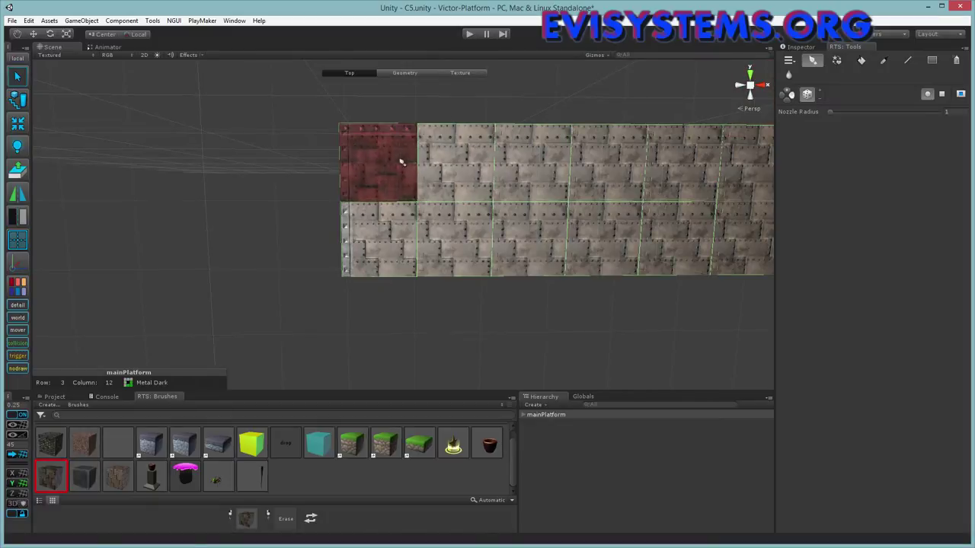
- Erase the trial block of Metal Dark tiles from the grid
mouse_move(380, 161)
mouse_down()
mouse_move(502, 163)
mouse_move(629, 192)
mouse_move(428, 237)
mouse_move(667, 230)
mouse_move(630, 203)
mouse_up()
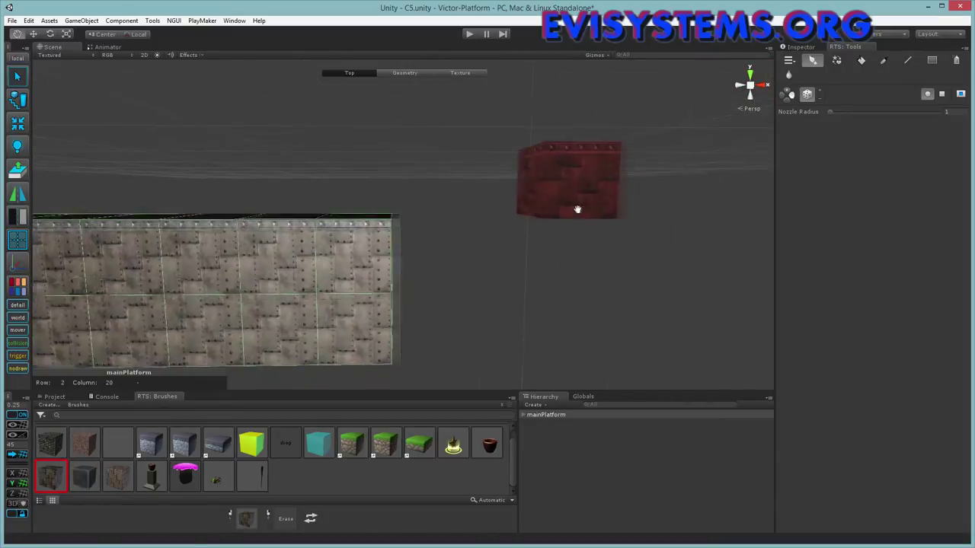
scroll(577, 206, down, 5)
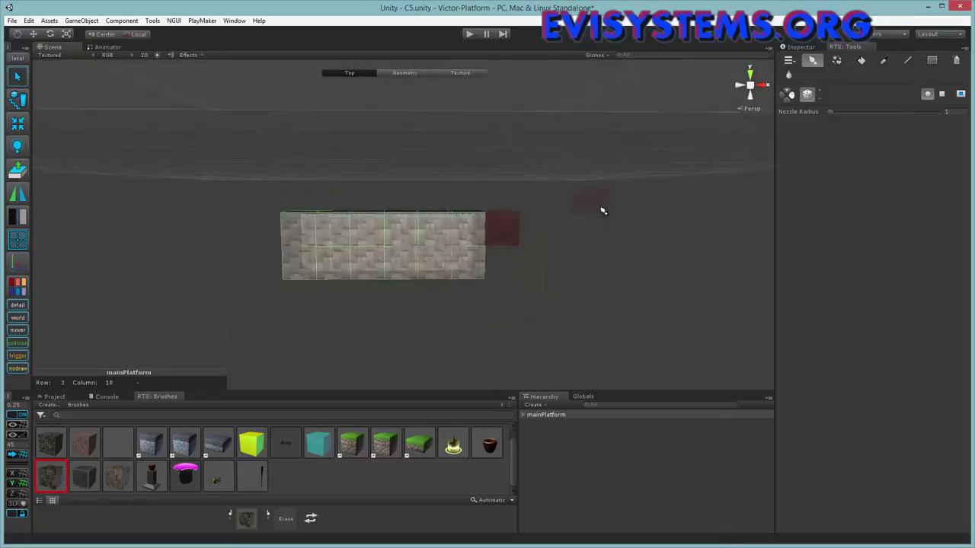
right_drag(280, 249, 466, 252)
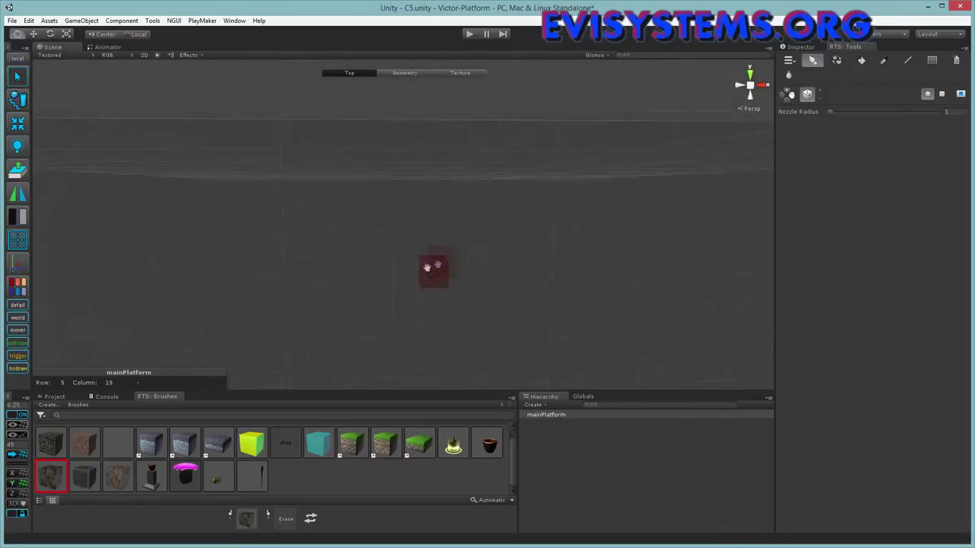
- Paint a C-shaped Metal Dark border with a ceiling along row 1, a wall down column 1 and a floor along row 10
scroll(428, 268, down, 3)
middle_drag(429, 268, 472, 252)
mouse_move(438, 151)
mouse_down()
mouse_move(434, 140)
mouse_move(362, 162)
mouse_move(274, 160)
mouse_move(285, 168)
mouse_move(323, 130)
mouse_move(439, 139)
mouse_up()
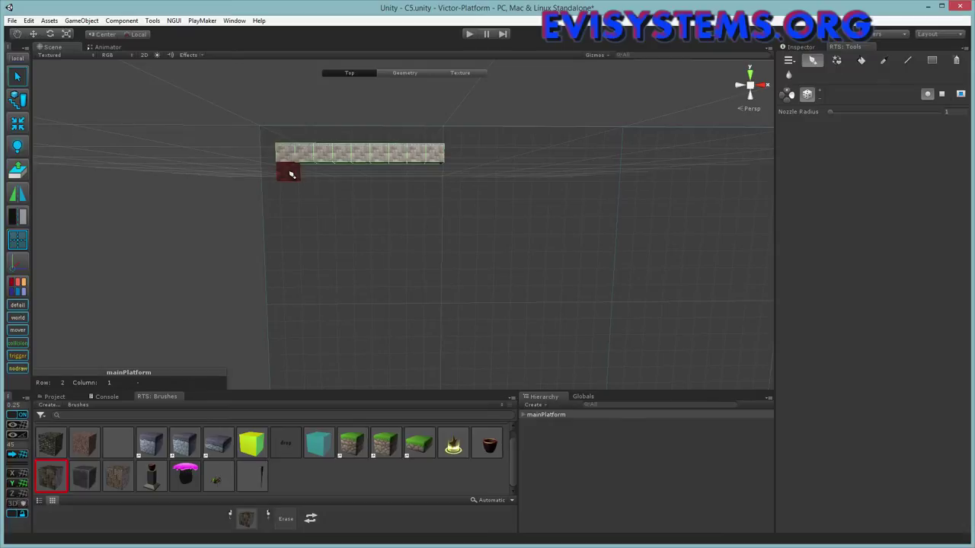
mouse_move(291, 175)
mouse_down()
mouse_move(290, 315)
mouse_move(623, 313)
mouse_up()
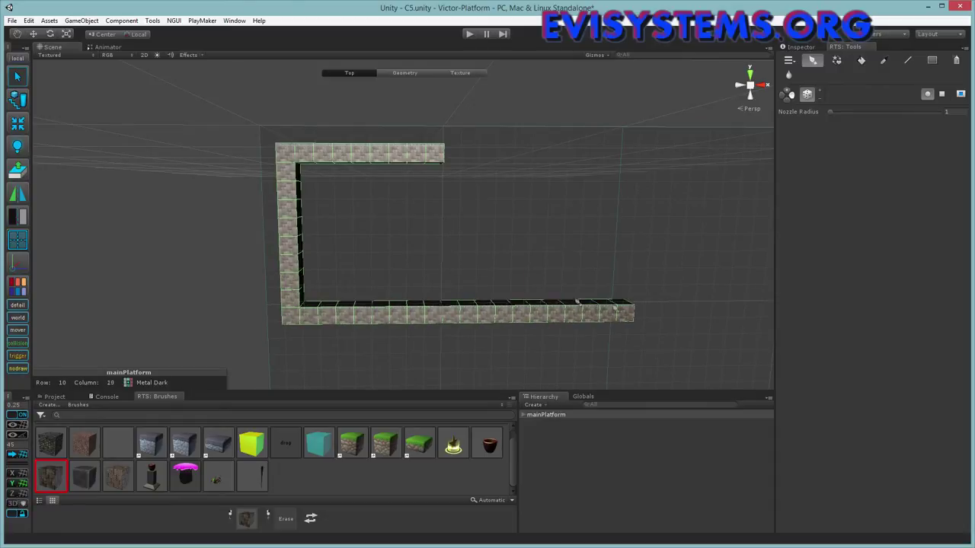
drag(460, 160, 618, 156)
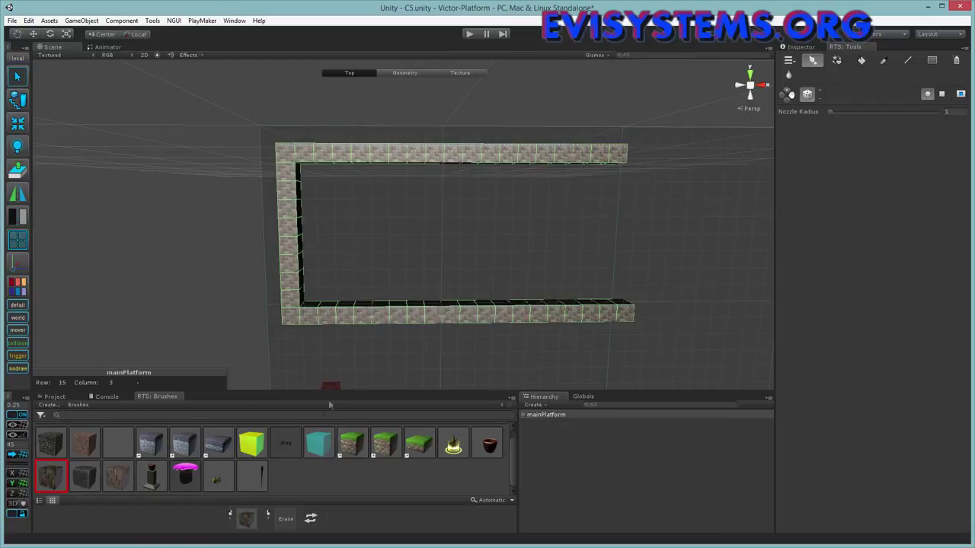
- Surround the outer side of the C-shaped border with a line of tiles from the blank brush, extending past the ceiling's end
click(131, 445)
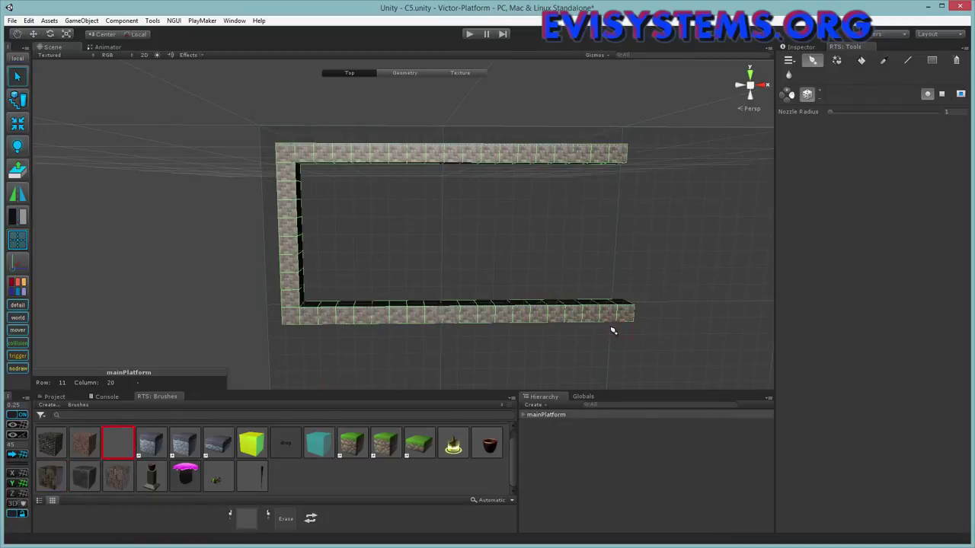
mouse_move(614, 330)
mouse_down()
mouse_move(278, 332)
mouse_move(269, 134)
mouse_move(448, 126)
mouse_move(724, 135)
mouse_up()
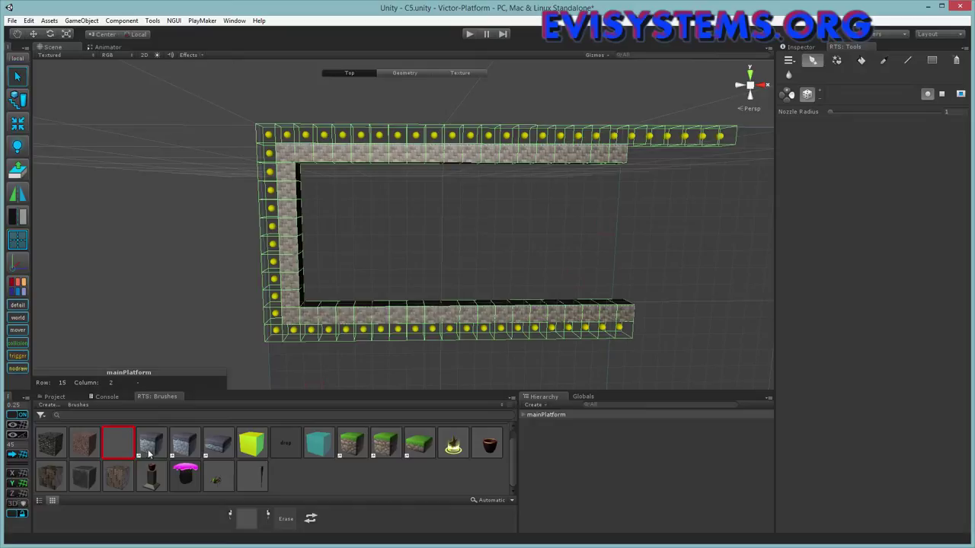
- Extend the ceiling along row 1 and the floor along row 10 with Metal Dark tiles past their open ends
click(50, 478)
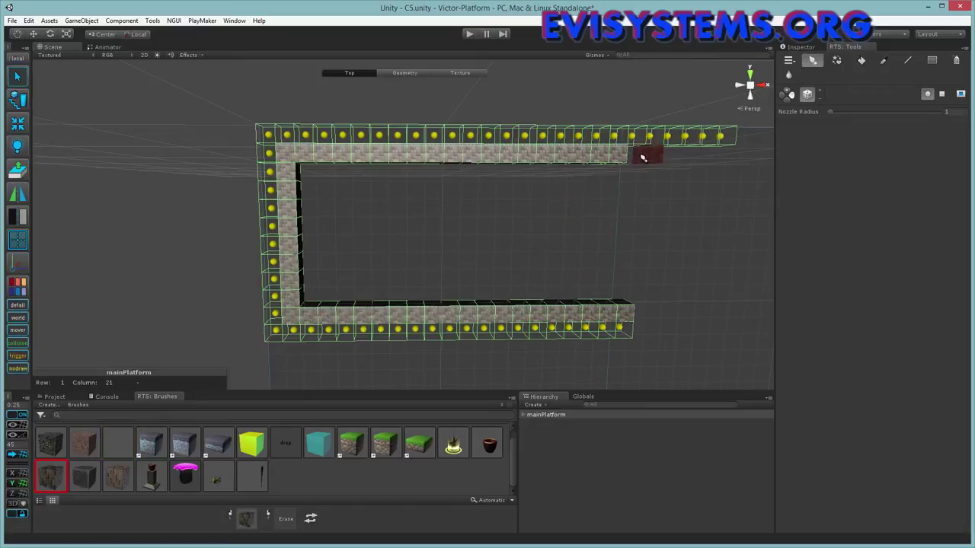
click(646, 154)
drag(627, 160, 771, 156)
mouse_move(638, 306)
mouse_down()
mouse_move(767, 303)
mouse_move(771, 313)
mouse_up()
- Build a stepped Metal Dark mound on the extended floor, widening its lower levels back to column 15 in row 9
mouse_move(712, 297)
mouse_down()
mouse_move(700, 272)
mouse_move(752, 296)
mouse_move(690, 271)
mouse_up()
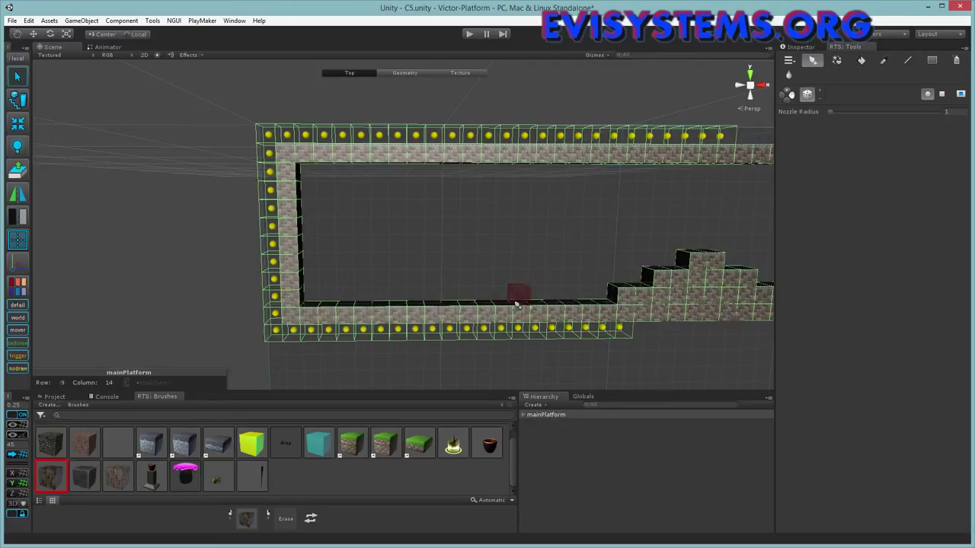
drag(674, 281, 537, 306)
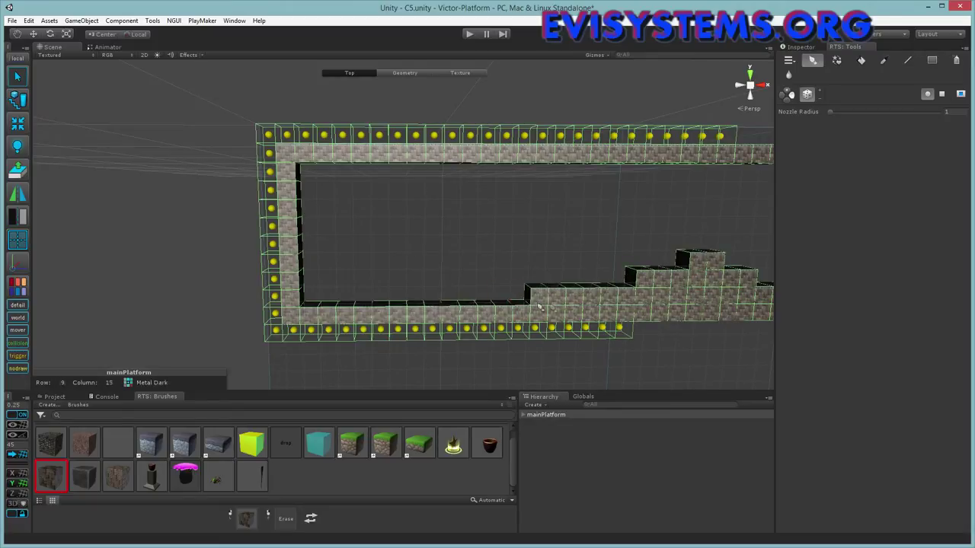
click(611, 280)
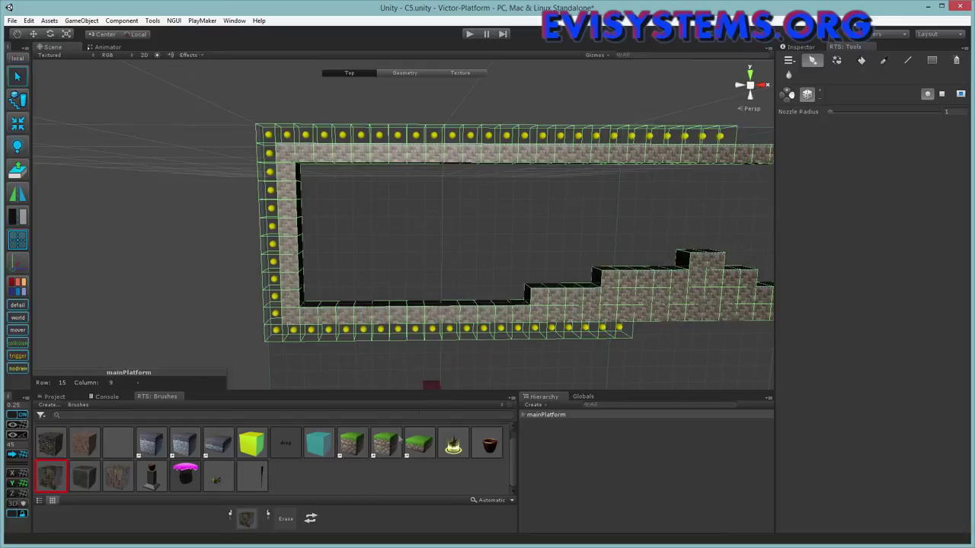
- Paint glowing star pickups in rows 7 to 9 in front of the mound, repainting them in an upright orientation
click(452, 444)
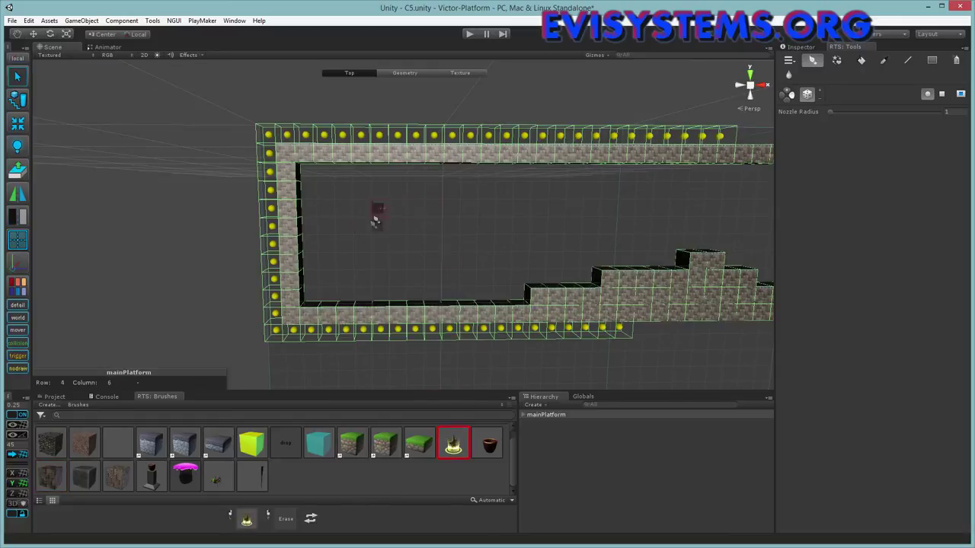
drag(458, 296, 523, 259)
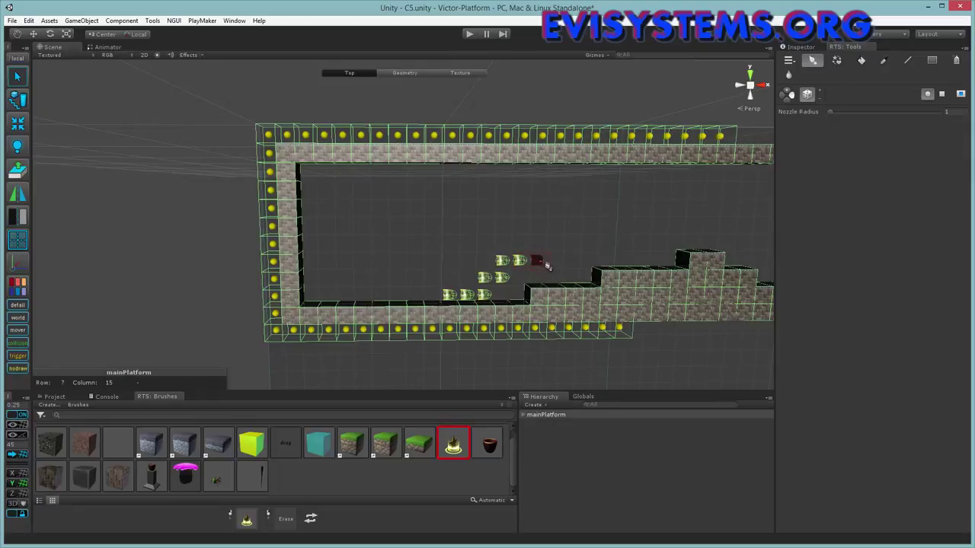
scroll(526, 281, up, 5)
mouse_move(537, 266)
middle_down()
mouse_move(488, 243)
mouse_move(520, 247)
middle_up()
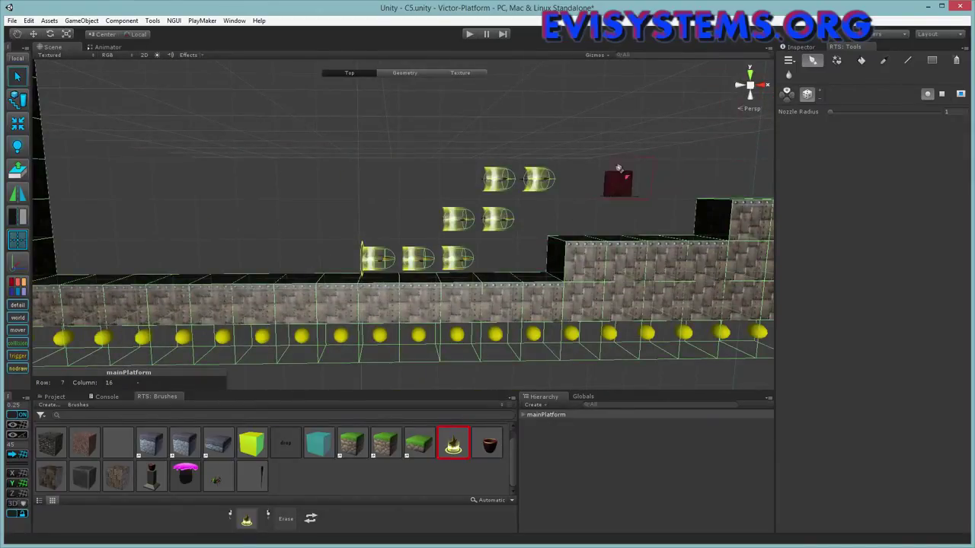
mouse_move(538, 179)
mouse_down()
mouse_move(499, 180)
mouse_move(339, 221)
mouse_move(462, 226)
mouse_up()
click(491, 227)
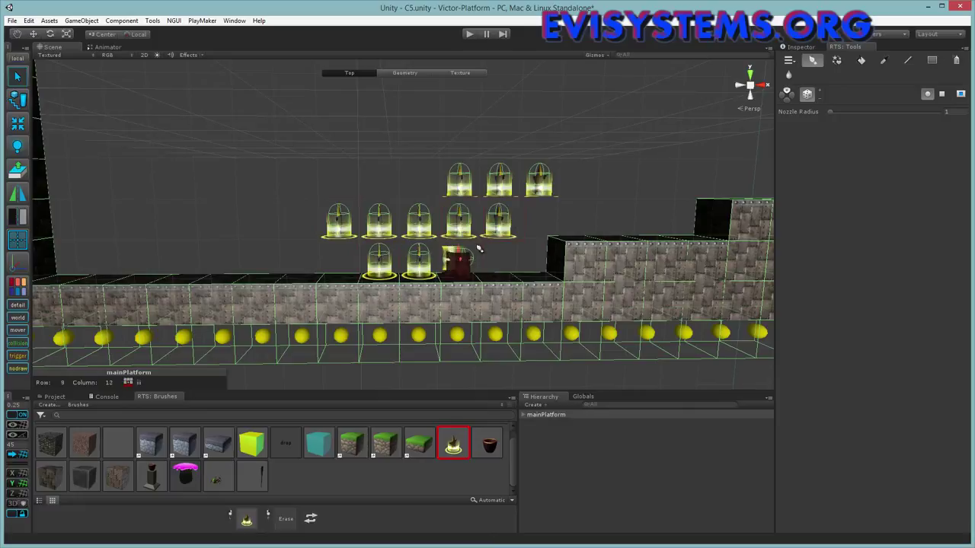
- Thin the star pickups into a V of six, three per arm, rising from row 9 to row 7 between columns 8 and 14
click(472, 250)
right_click(412, 236)
right_click(412, 254)
mouse_move(384, 240)
right_down()
mouse_move(420, 227)
mouse_move(520, 227)
mouse_move(491, 204)
mouse_move(490, 174)
mouse_move(540, 178)
mouse_move(480, 221)
mouse_move(494, 221)
mouse_move(478, 220)
right_up()
click(502, 214)
click(536, 187)
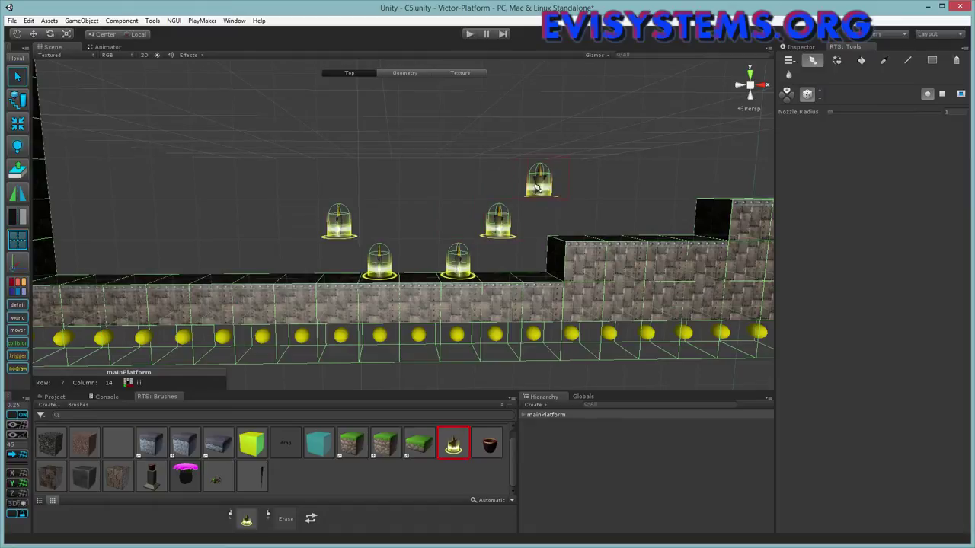
click(300, 184)
mouse_move(434, 203)
middle_down()
mouse_move(478, 206)
mouse_move(449, 229)
middle_up()
scroll(478, 205, down, 10)
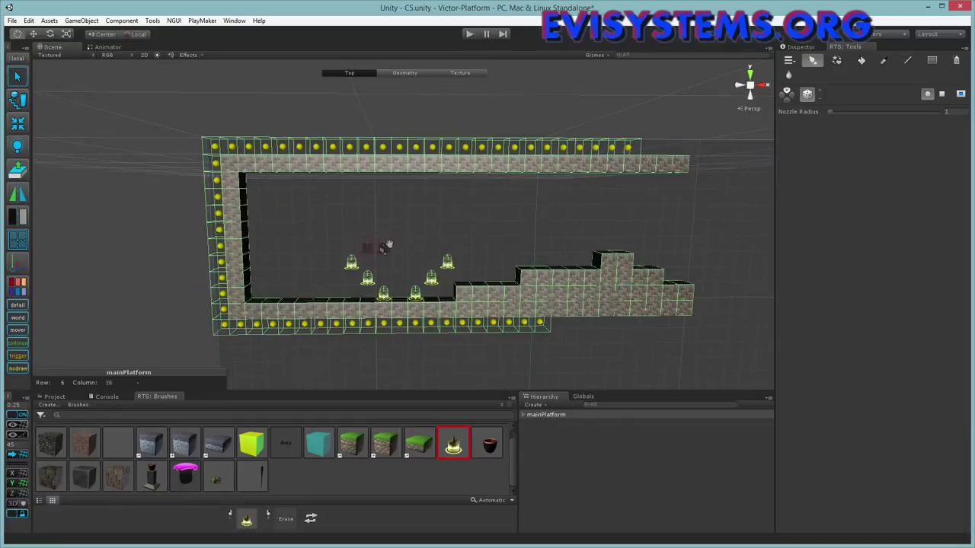
- Remove the mound's row 7 peak and place a drop tile in row 7 just beyond each end of its flat top
middle_drag(334, 269, 393, 244)
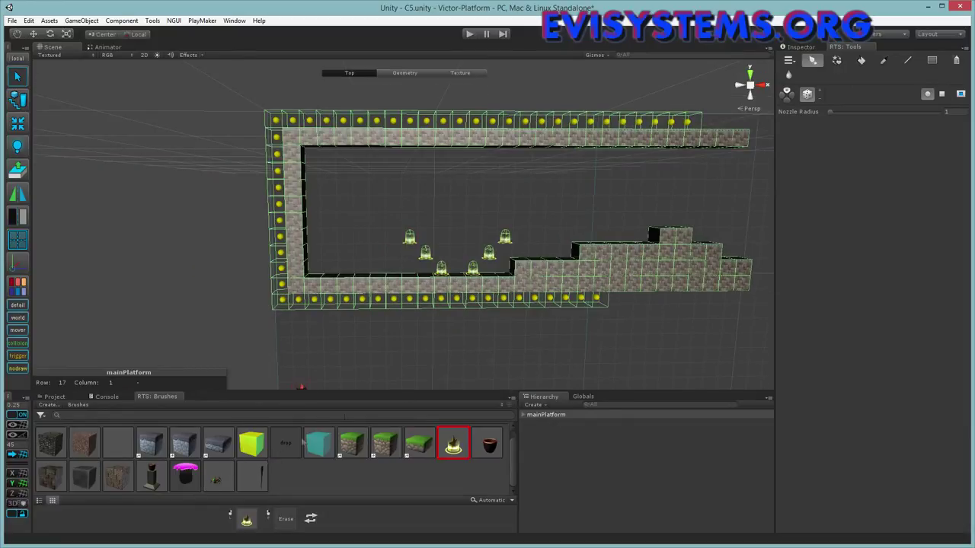
middle_drag(670, 298, 583, 294)
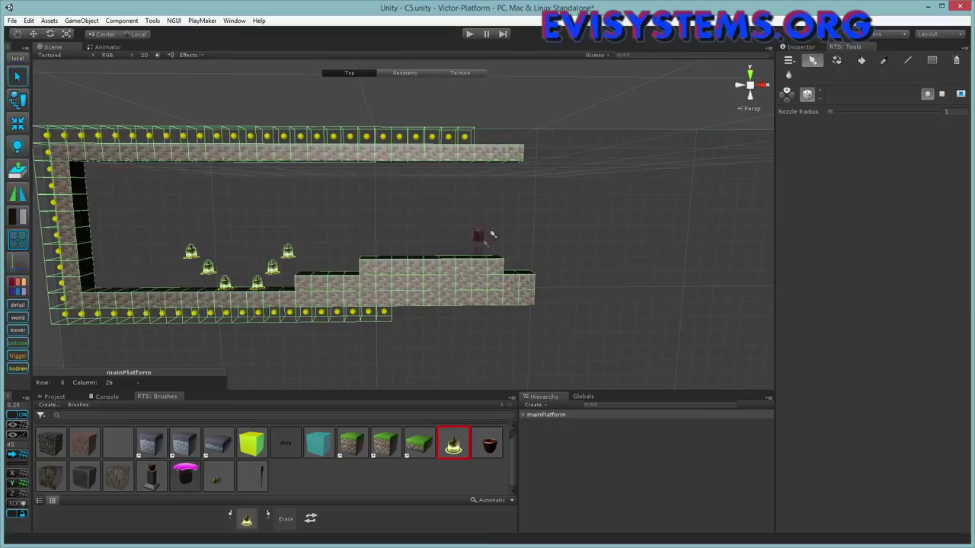
scroll(496, 234, up, 5)
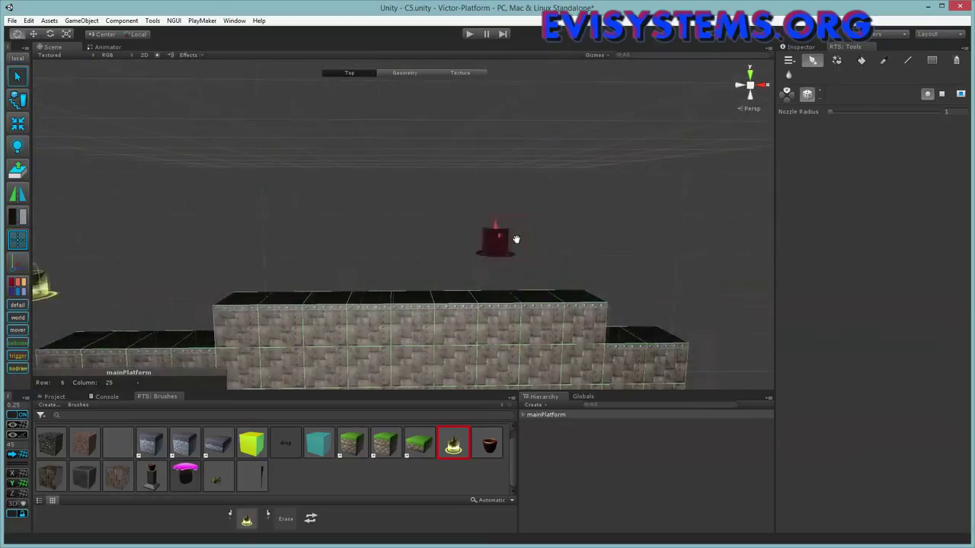
middle_drag(516, 239, 504, 239)
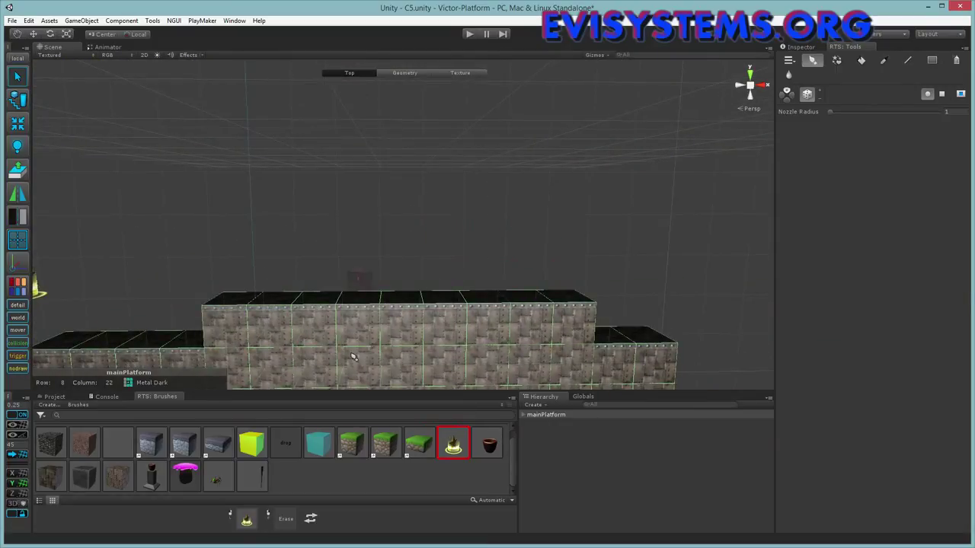
click(293, 447)
click(190, 279)
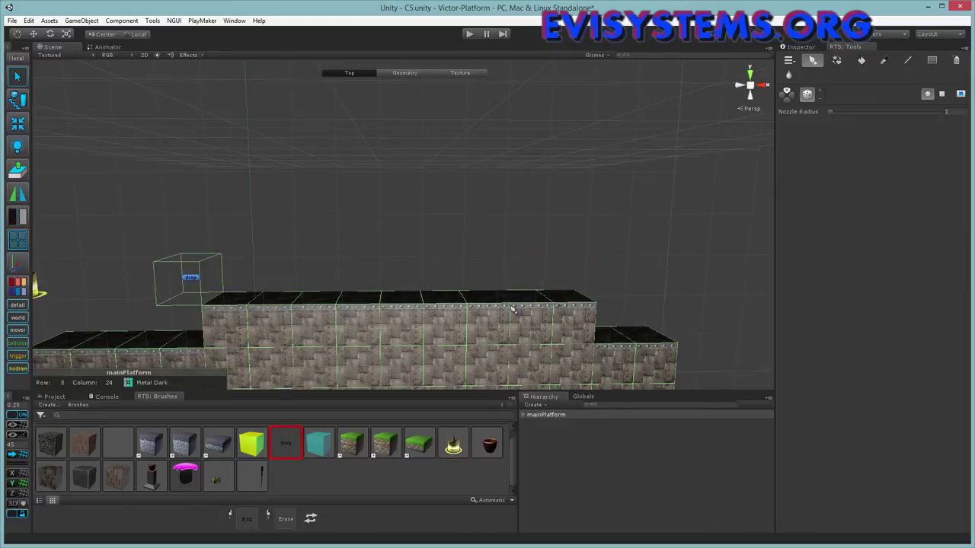
click(606, 275)
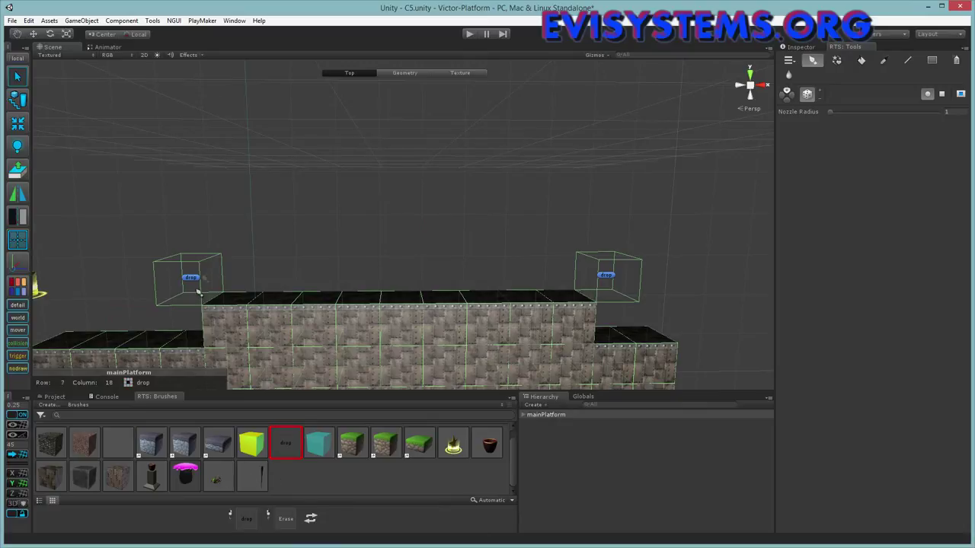
- Try placing several Spider tiles on and around the mound between the two drop tiles
click(224, 477)
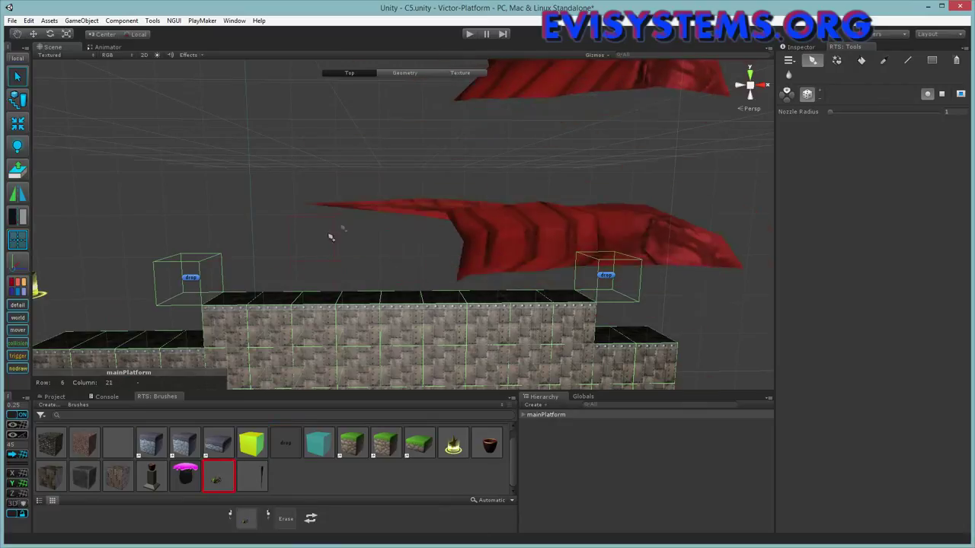
scroll(403, 237, down, 10)
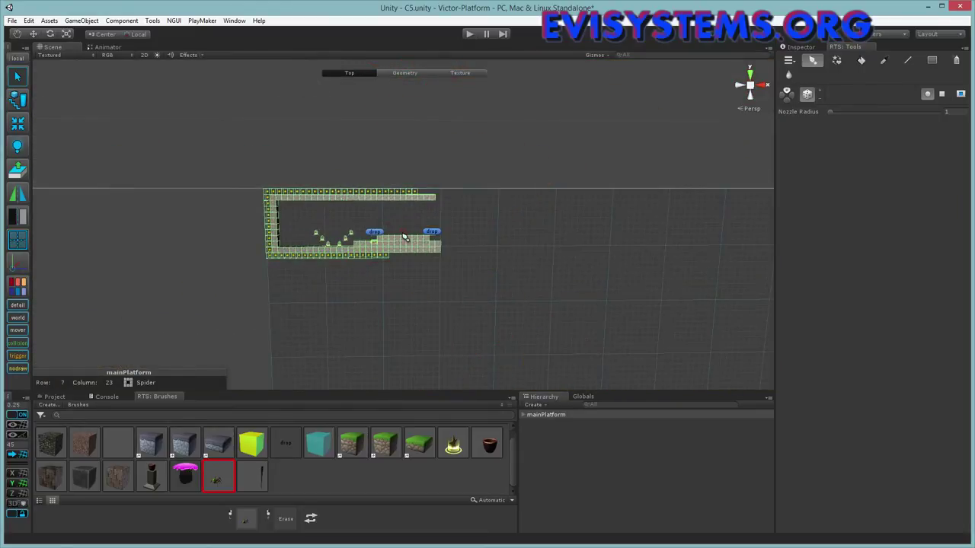
scroll(385, 266, up, 8)
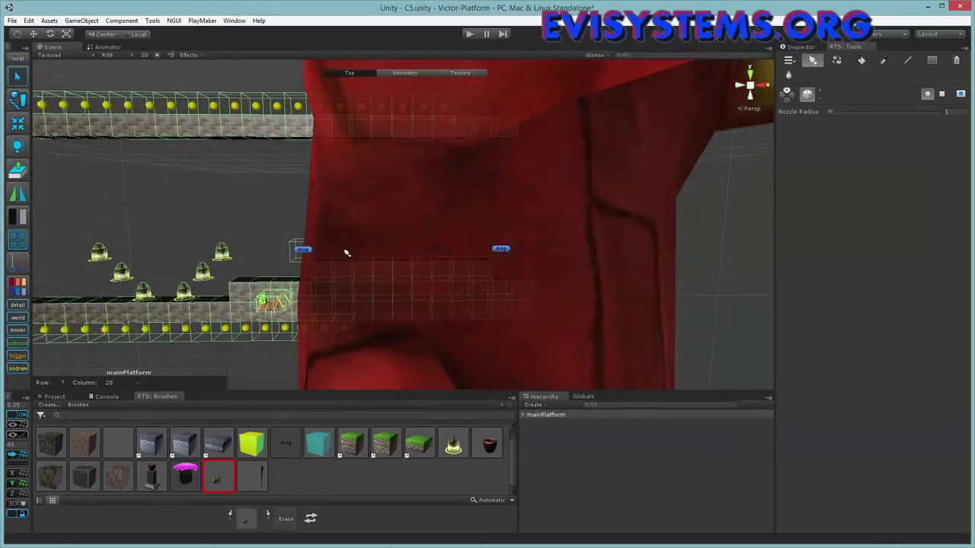
click(346, 253)
click(410, 229)
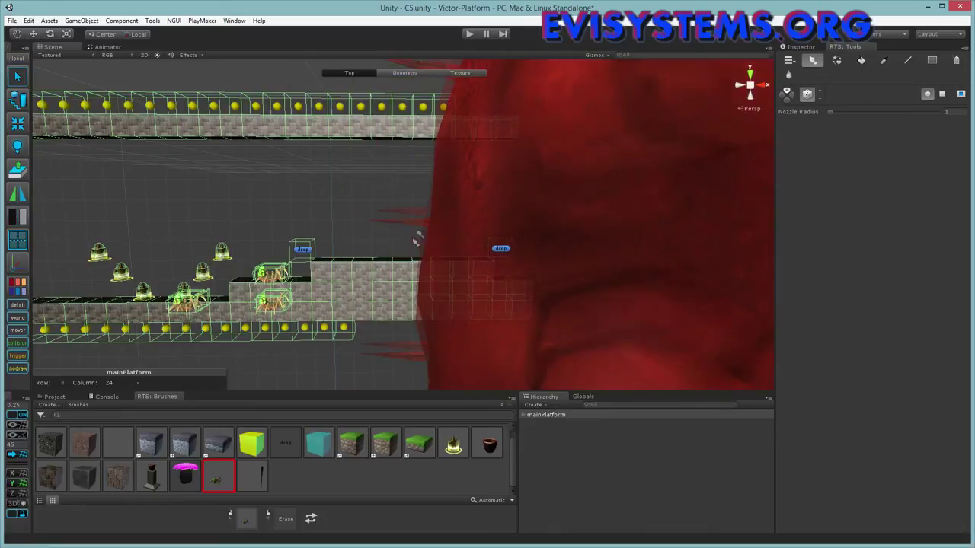
click(450, 215)
click(464, 233)
scroll(468, 236, down, 10)
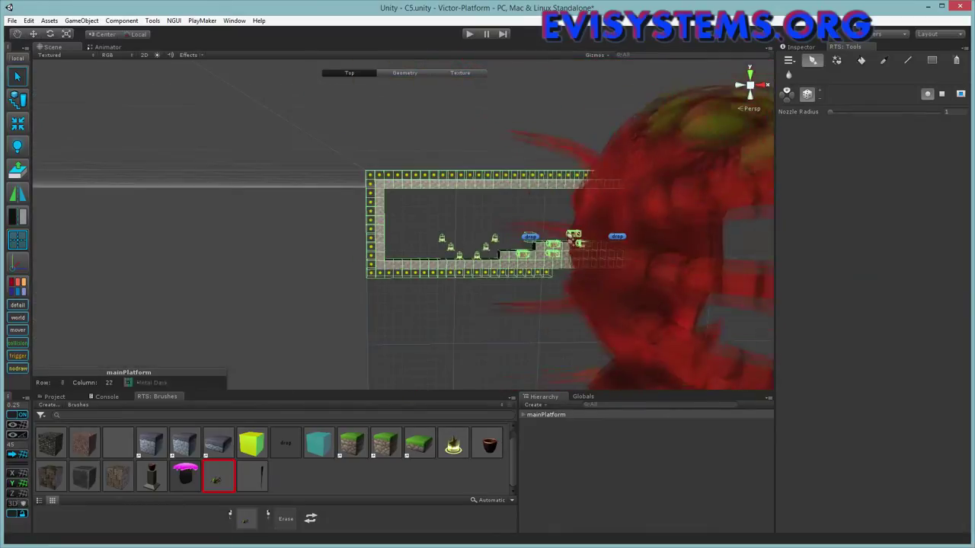
scroll(571, 240, down, 2)
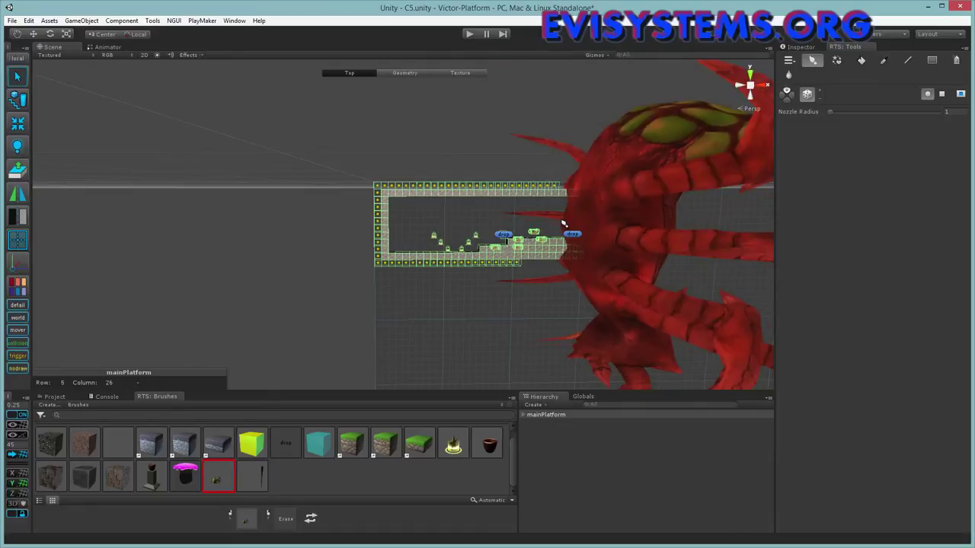
middle_drag(588, 220, 437, 233)
scroll(431, 237, up, 5)
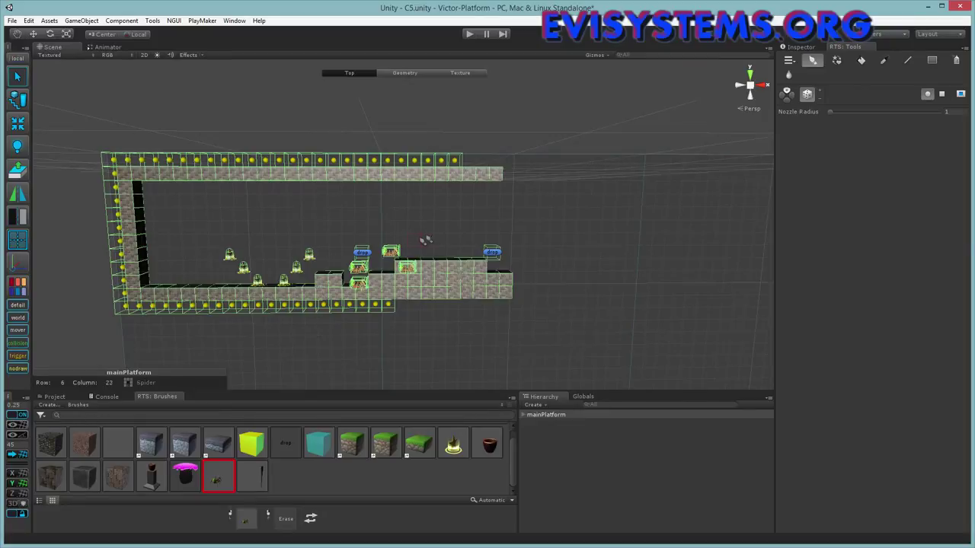
- Undo the last Spider placements on the mound
key(ctrl+z)
key(ctrl+z)
key(ctrl+z)
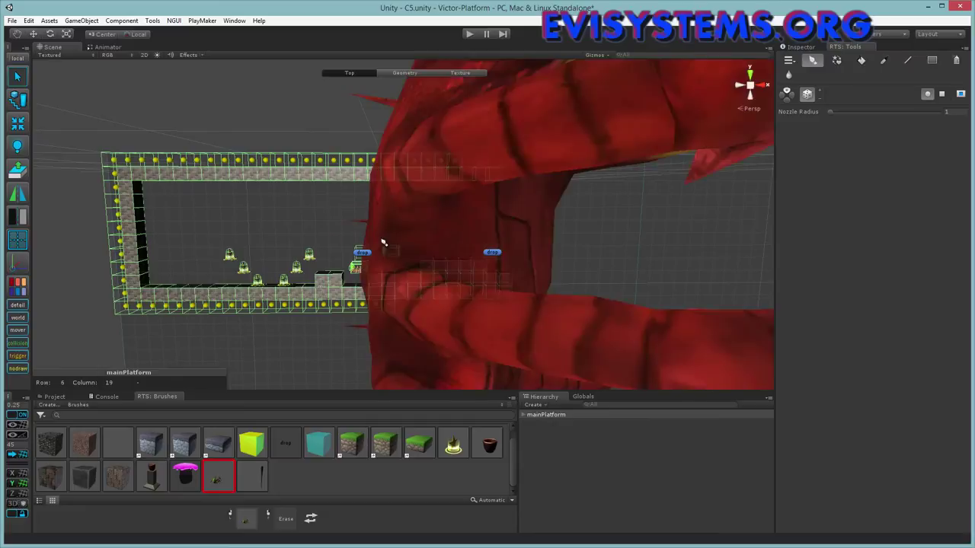
- Turn off the paint tool and delete the two remaining spiders beside the mound from the scene
click(396, 447)
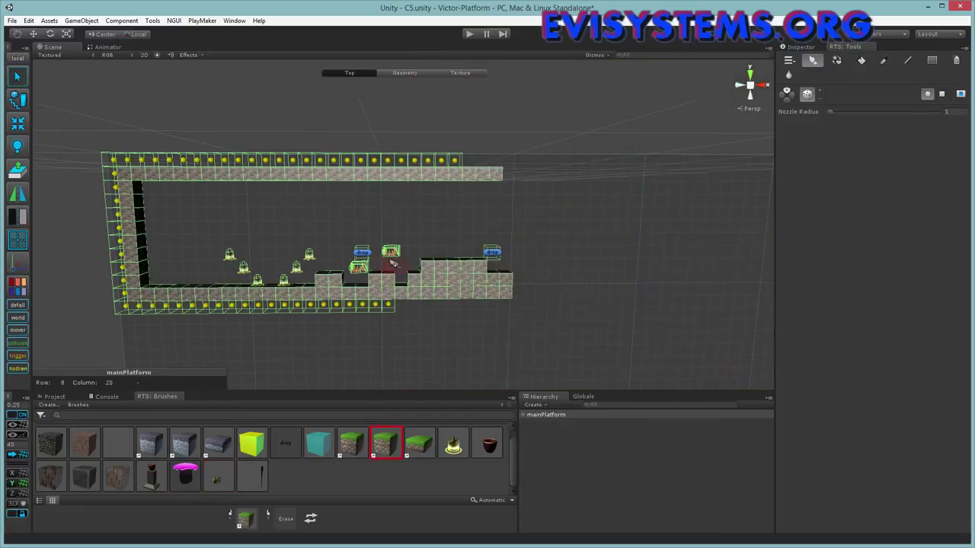
scroll(391, 254, up, 10)
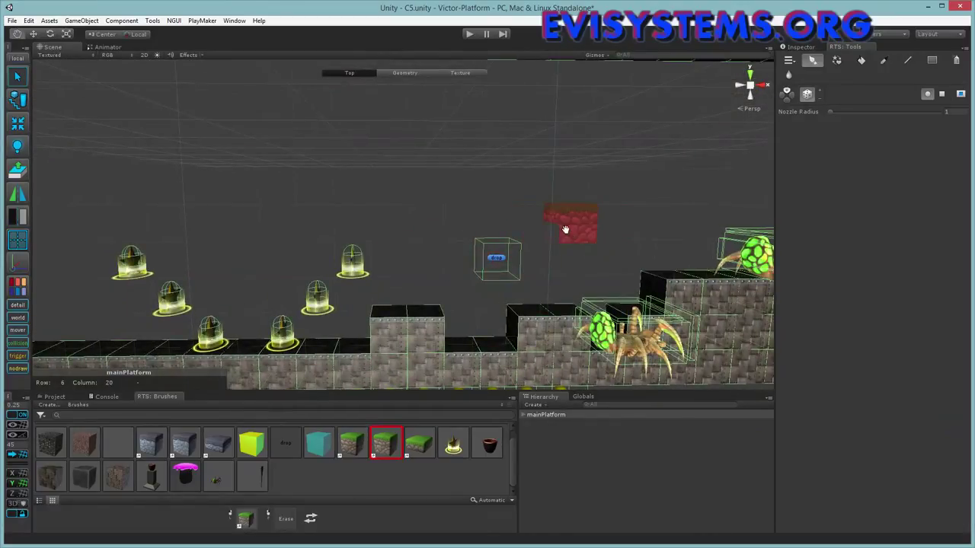
click(811, 63)
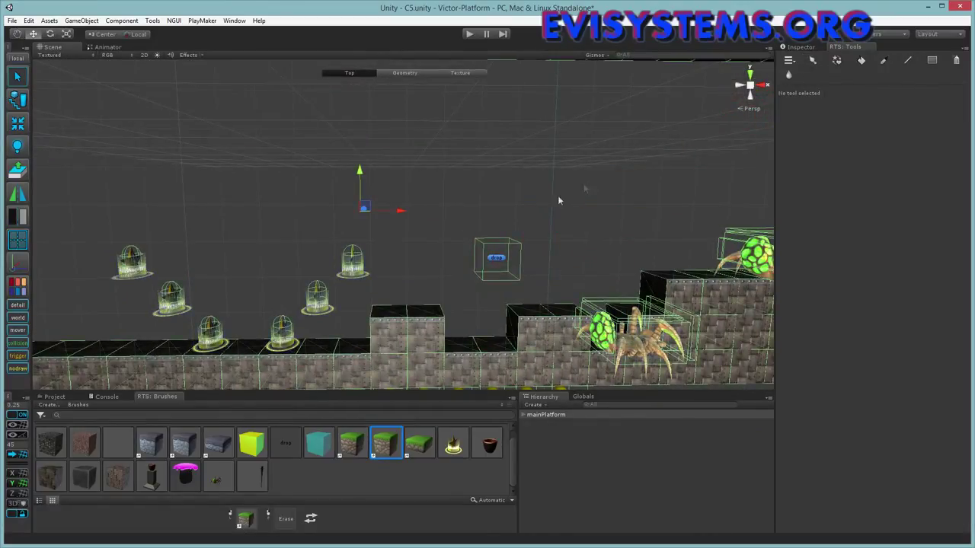
middle_drag(558, 200, 520, 206)
right_drag(520, 207, 661, 221)
middle_drag(629, 240, 646, 242)
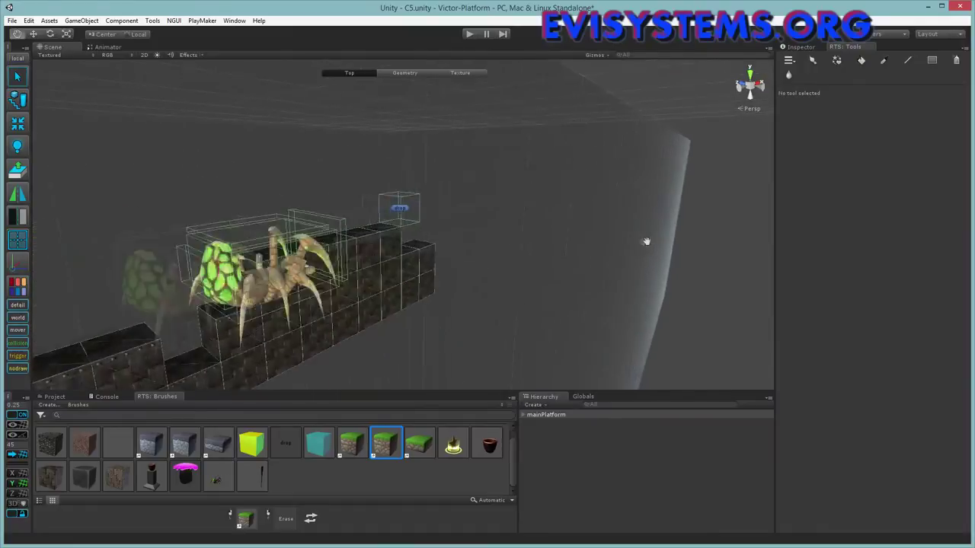
alt+drag(647, 241, 531, 279)
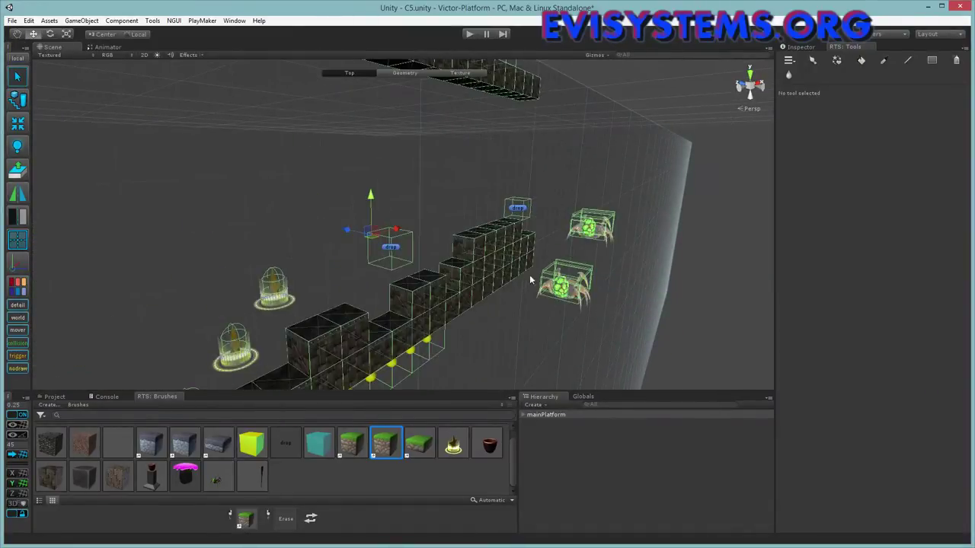
drag(659, 334, 550, 180)
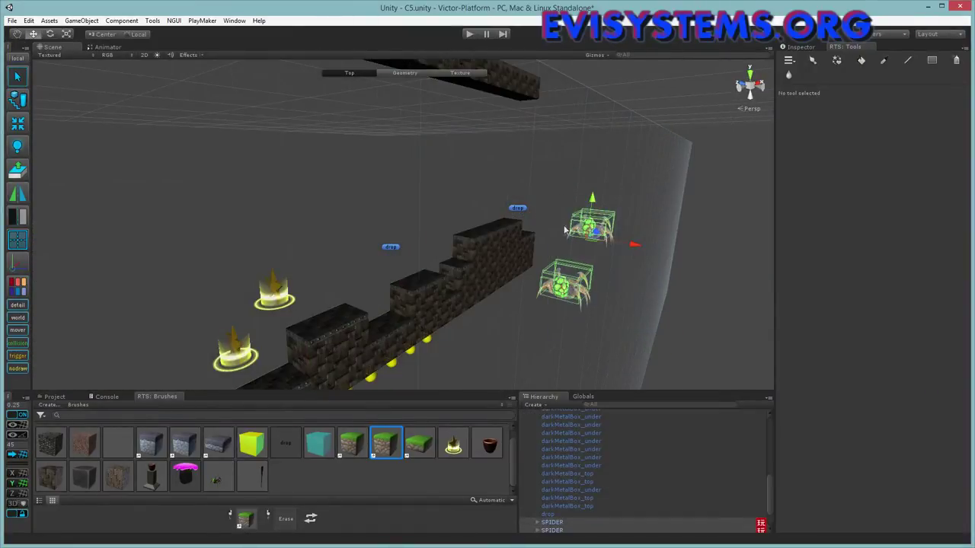
key(Delete)
- Fill the gaps in rows 8 and 9 of the mound with Metal Dark tiles to restore its solid stepped shape
middle_drag(559, 243, 602, 248)
right_drag(602, 248, 442, 244)
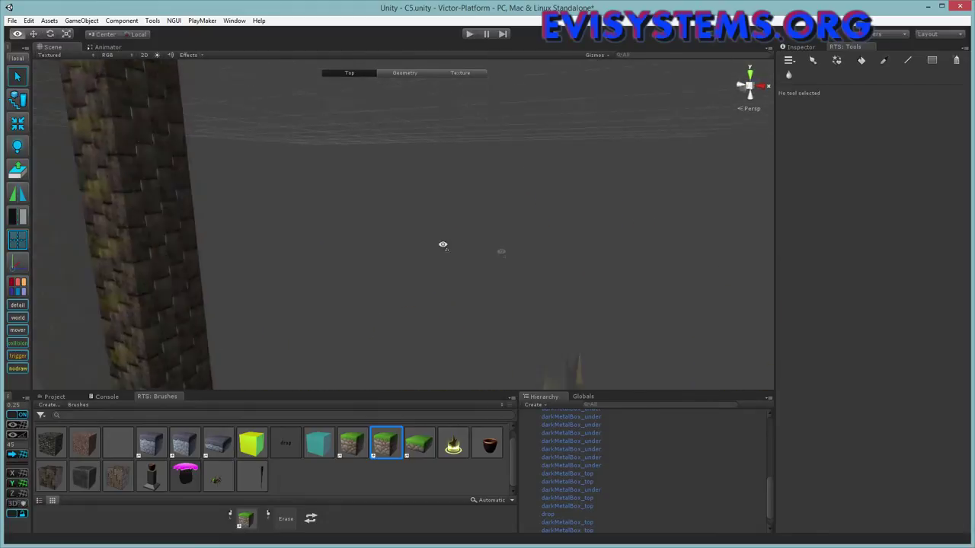
middle_drag(442, 243, 592, 241)
alt+drag(593, 241, 520, 227)
middle_drag(520, 227, 521, 228)
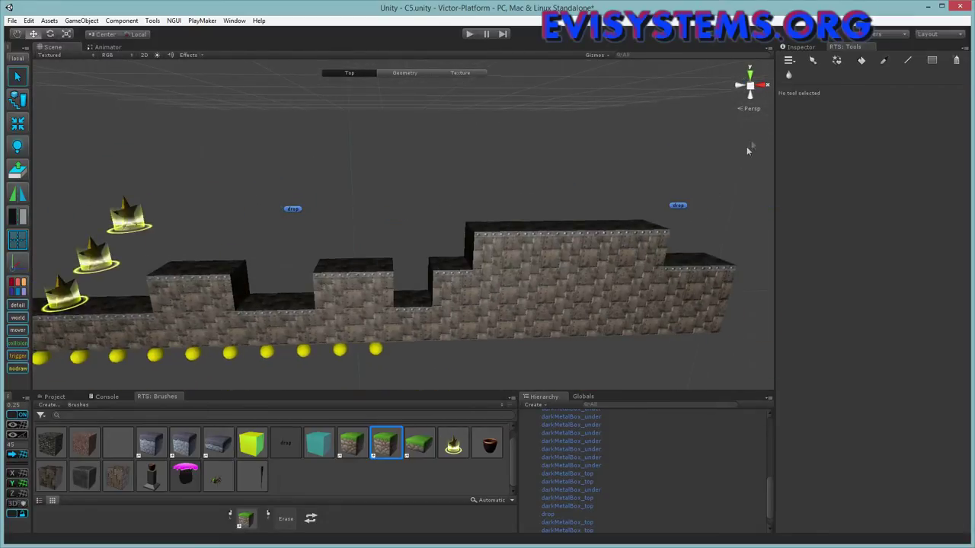
click(811, 60)
click(50, 476)
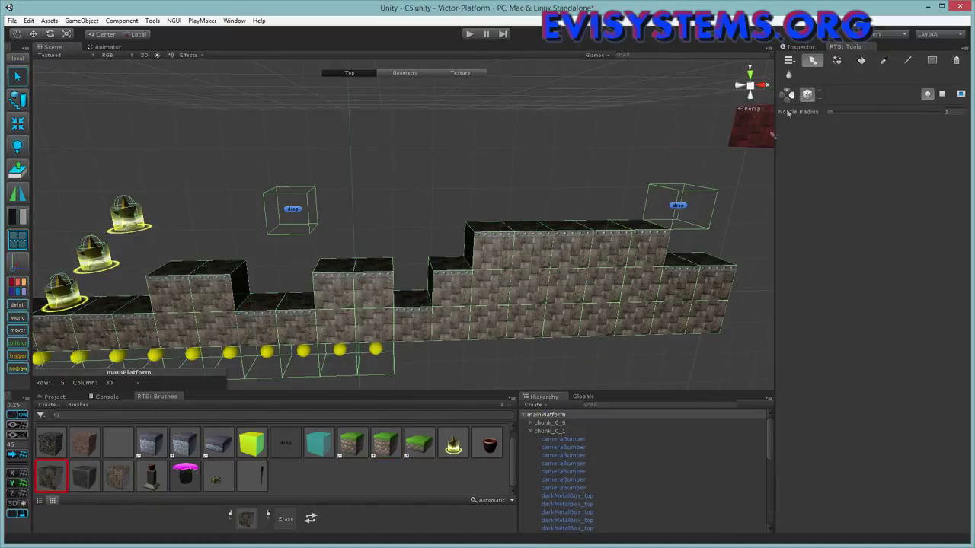
mouse_move(454, 245)
mouse_down()
mouse_move(335, 266)
mouse_move(239, 299)
mouse_up()
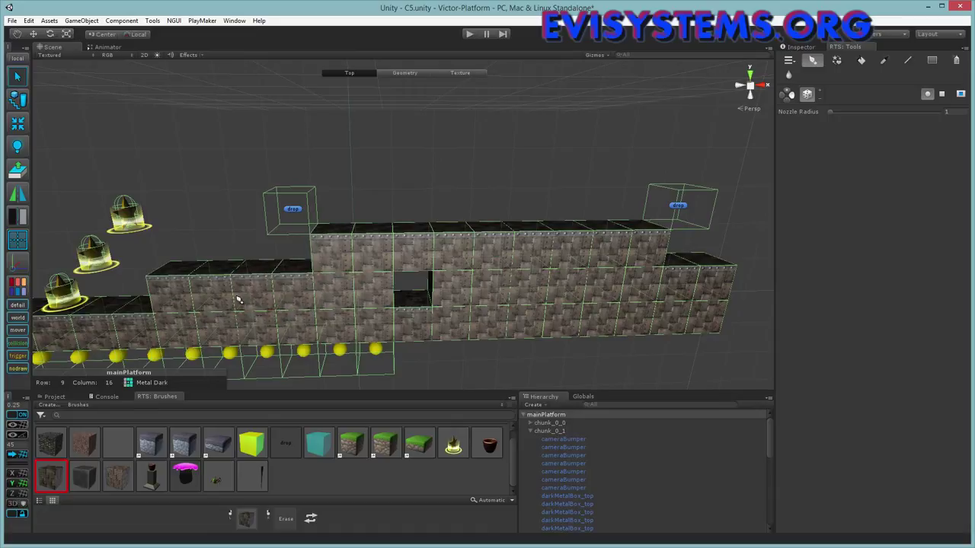
click(412, 288)
scroll(419, 297, down, 3)
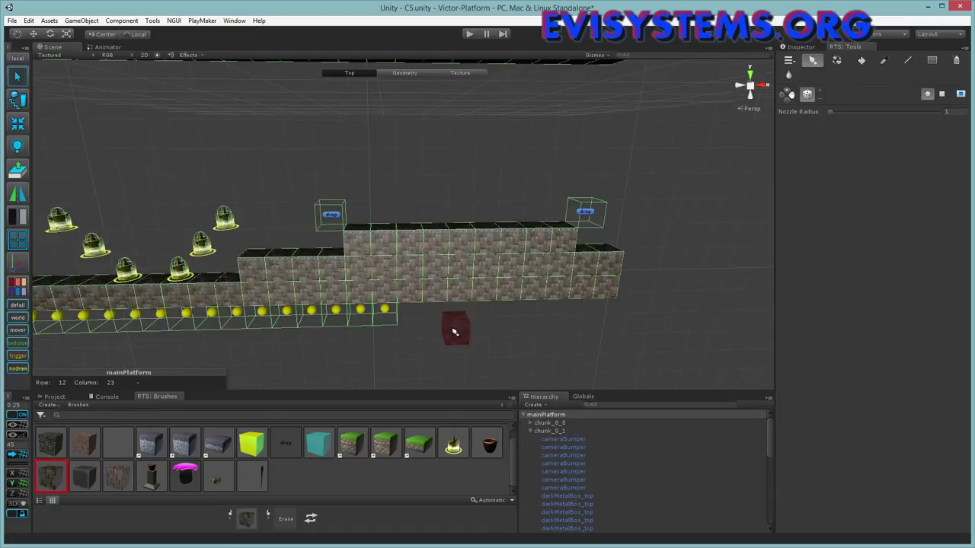
- Turn off the paint tool and place the SPIDER prefab from the enemies folder above the mound between the two drop tiles
click(810, 62)
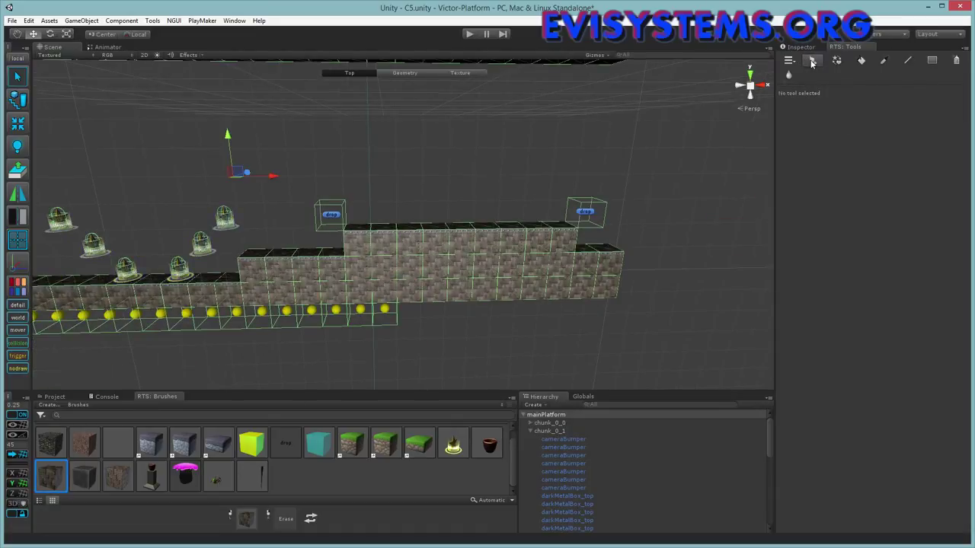
click(52, 397)
scroll(68, 503, down, 3)
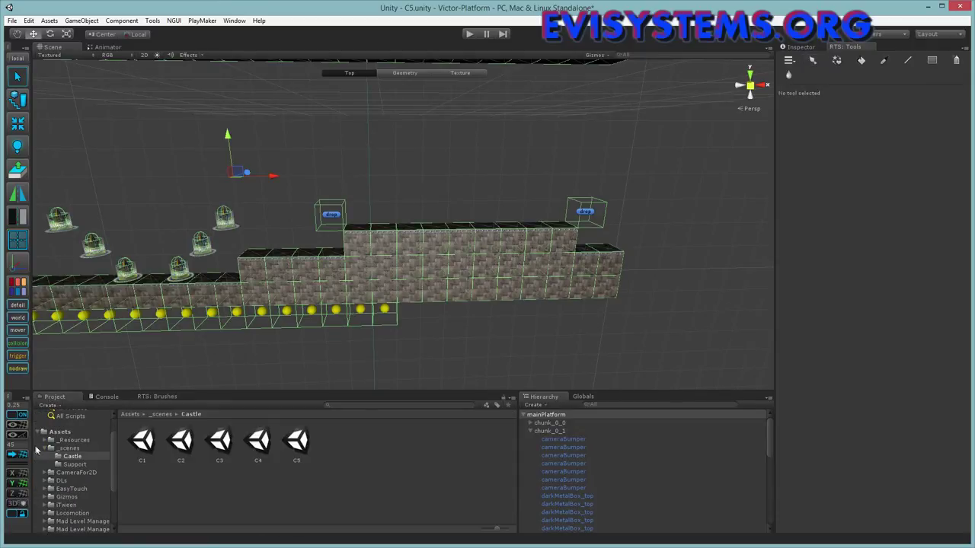
click(50, 440)
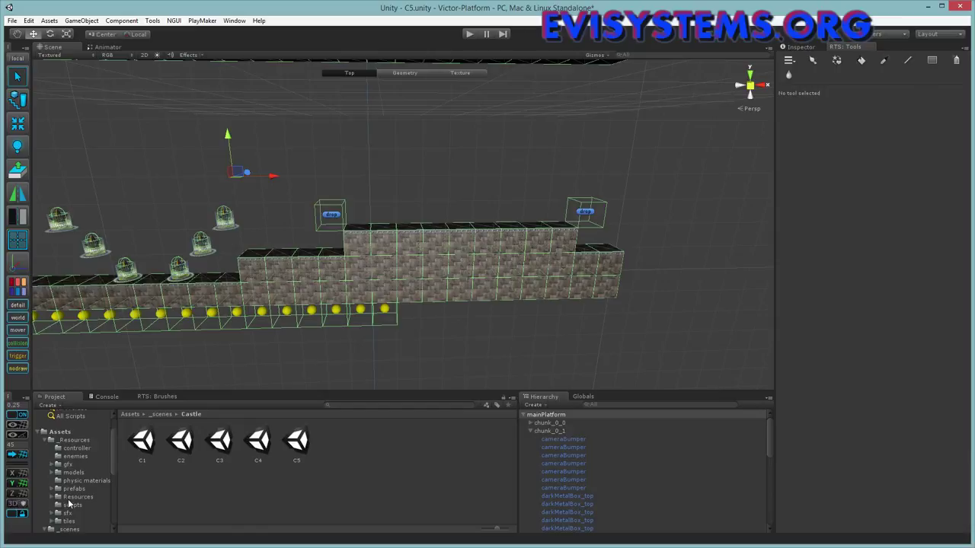
click(52, 489)
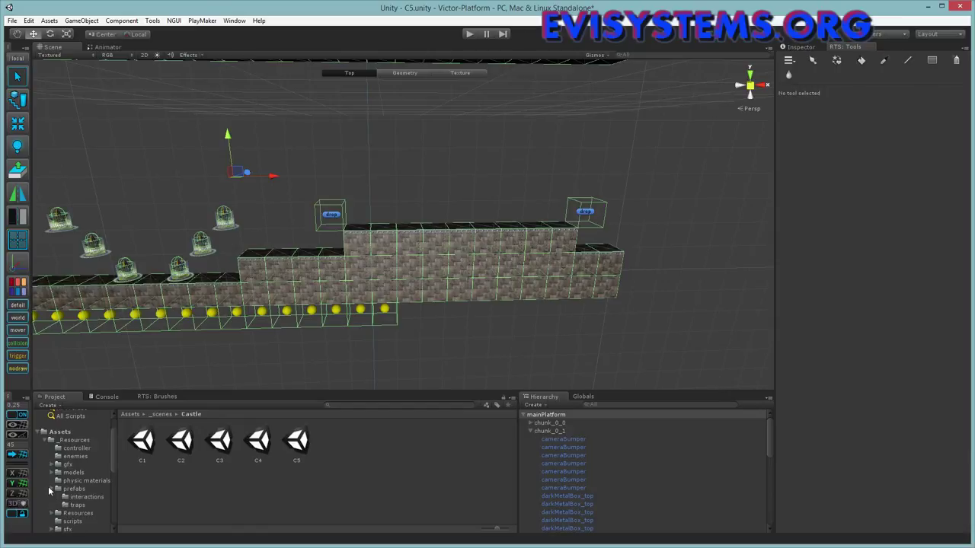
click(75, 456)
drag(138, 441, 468, 209)
- Set the spider's Z position to 0 and lower it to Y -7.75 so it stands on the mound
click(797, 49)
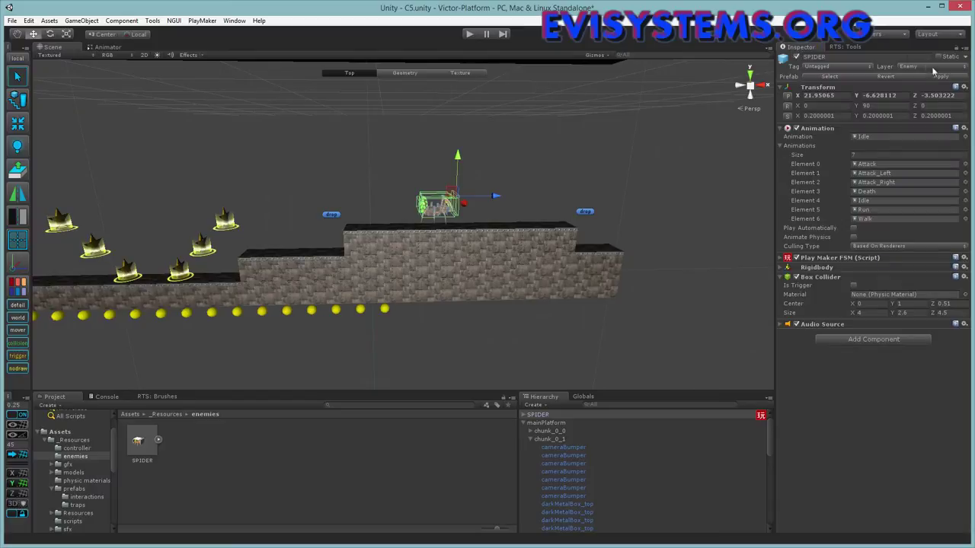
click(936, 95)
text(0)
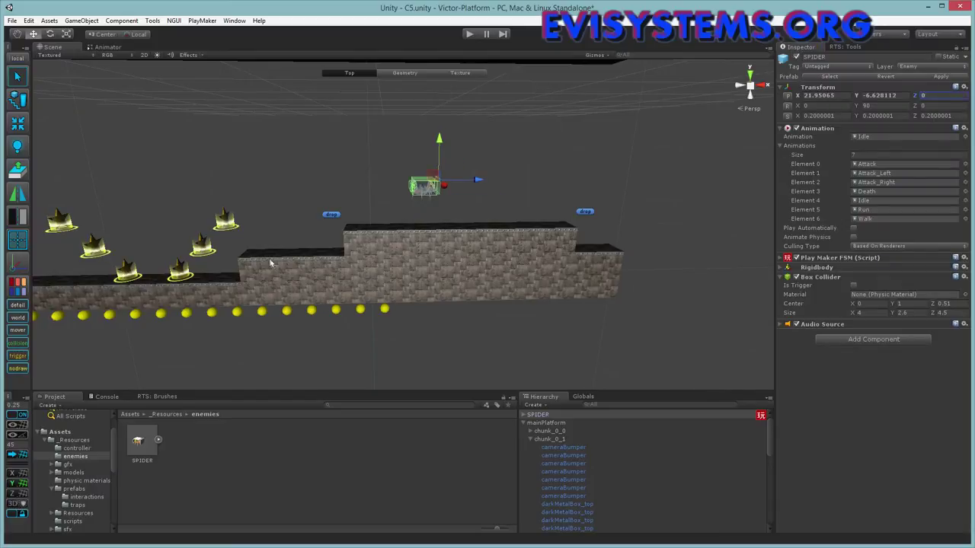
middle_drag(271, 263, 355, 263)
middle_drag(678, 196, 670, 195)
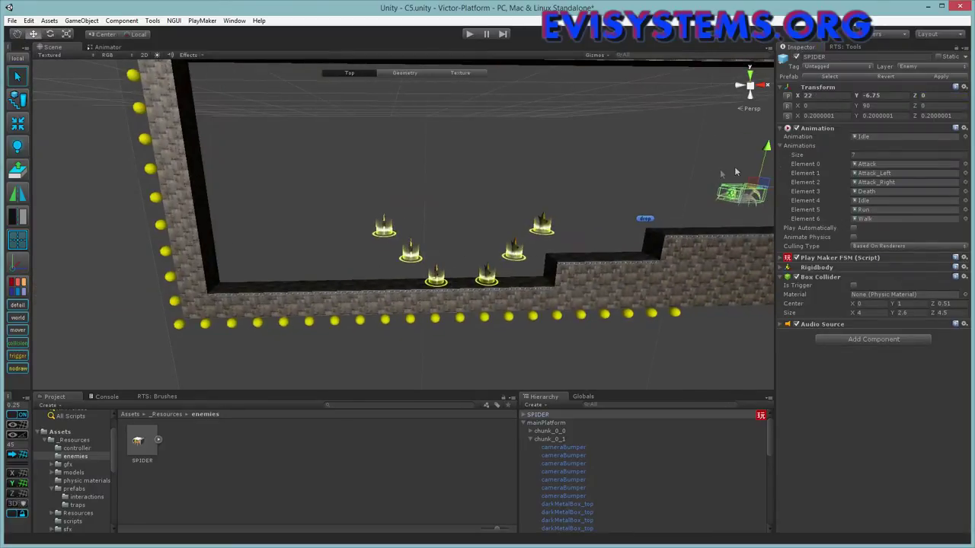
drag(773, 150, 766, 179)
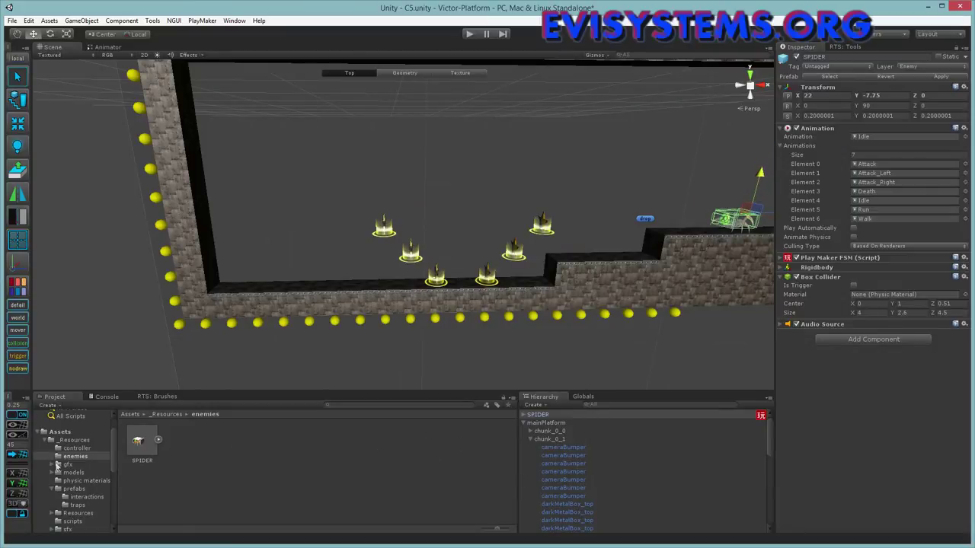
- Add the player prefab near the level's left wall and position it on the floor at X 3.5, Y -9.75, Z 0
click(67, 491)
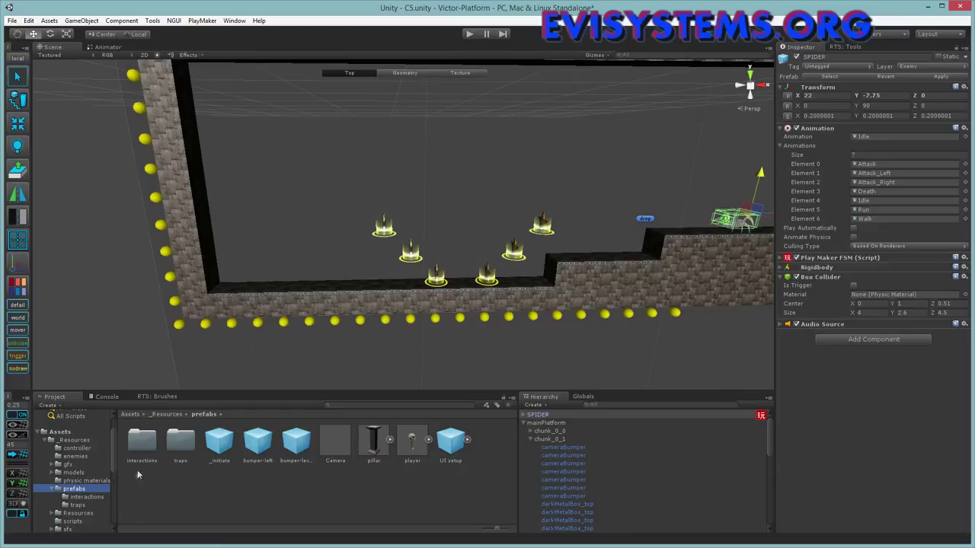
drag(411, 444, 266, 258)
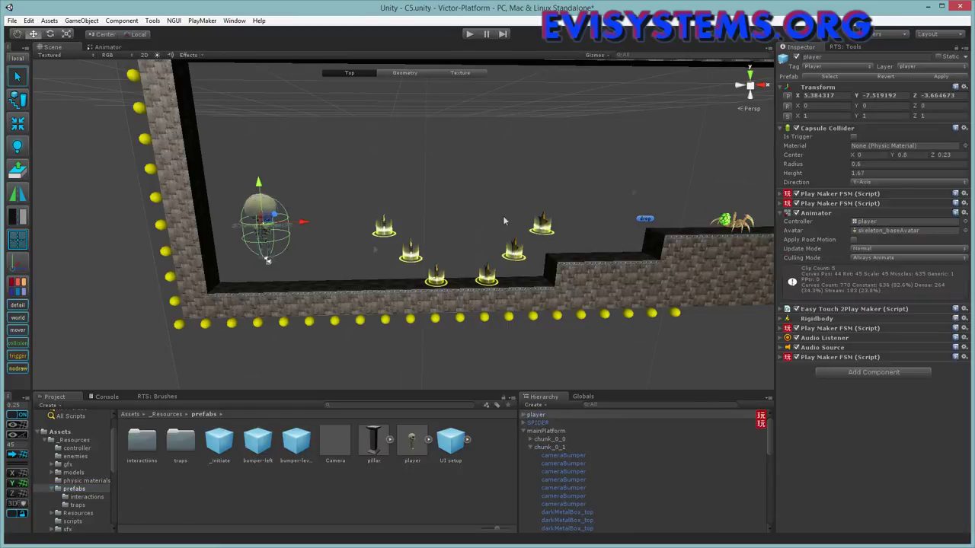
click(934, 96)
text(0)
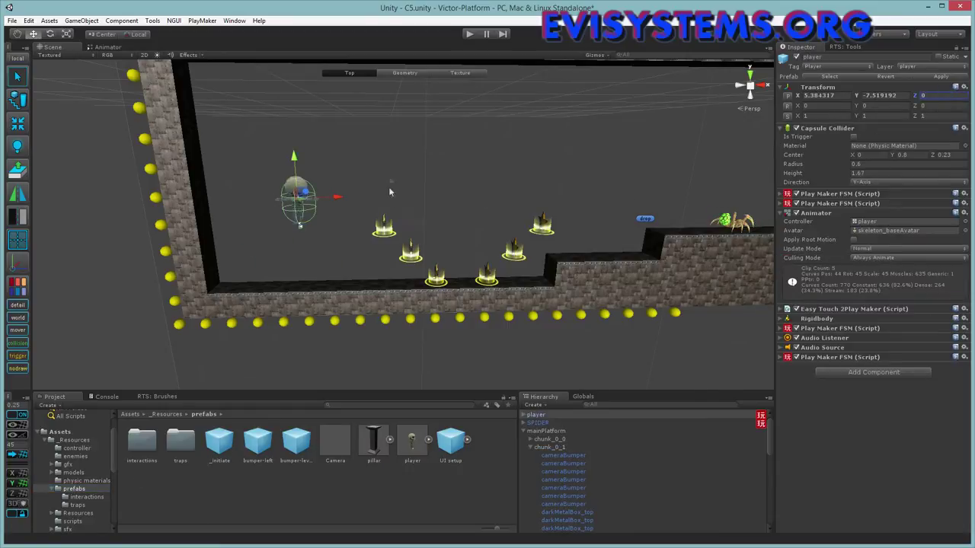
drag(303, 163, 282, 222)
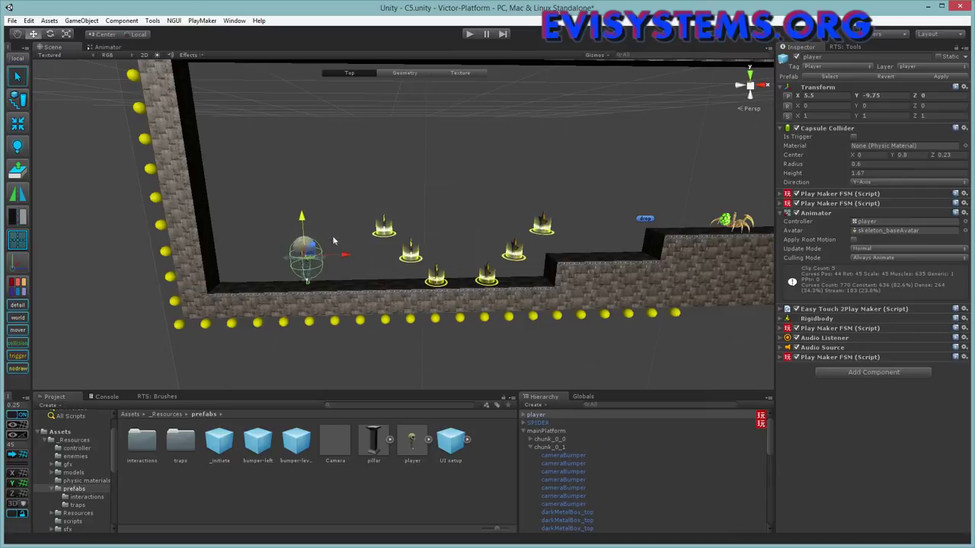
drag(343, 255, 288, 255)
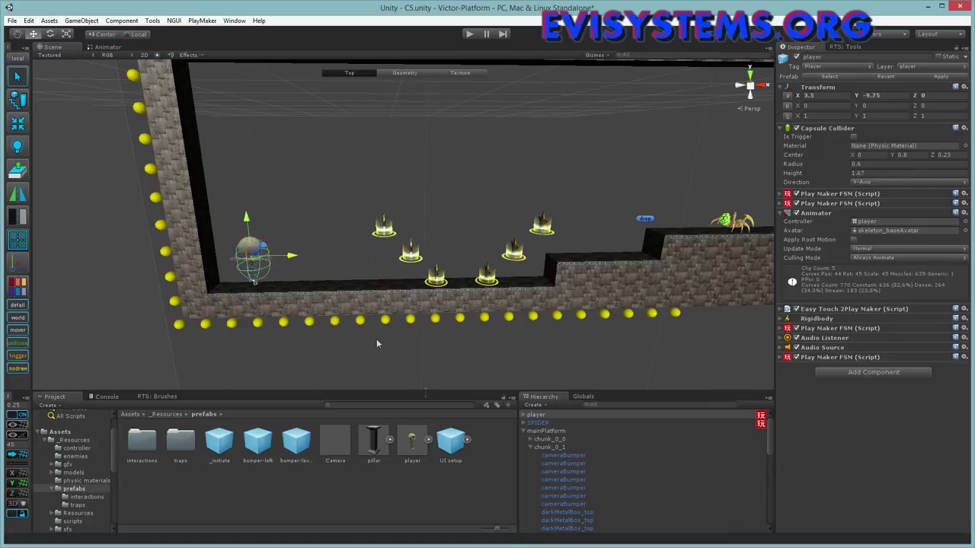
- Collapse mainPlatform in the scene list and add the UI setup, Camera and _initiate prefabs to the scene
click(523, 431)
click(450, 442)
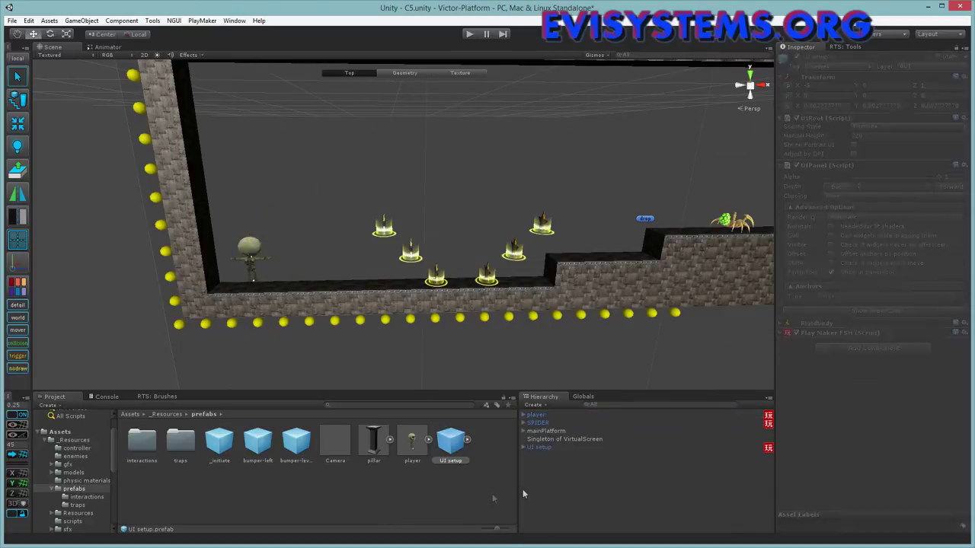
drag(336, 446, 545, 477)
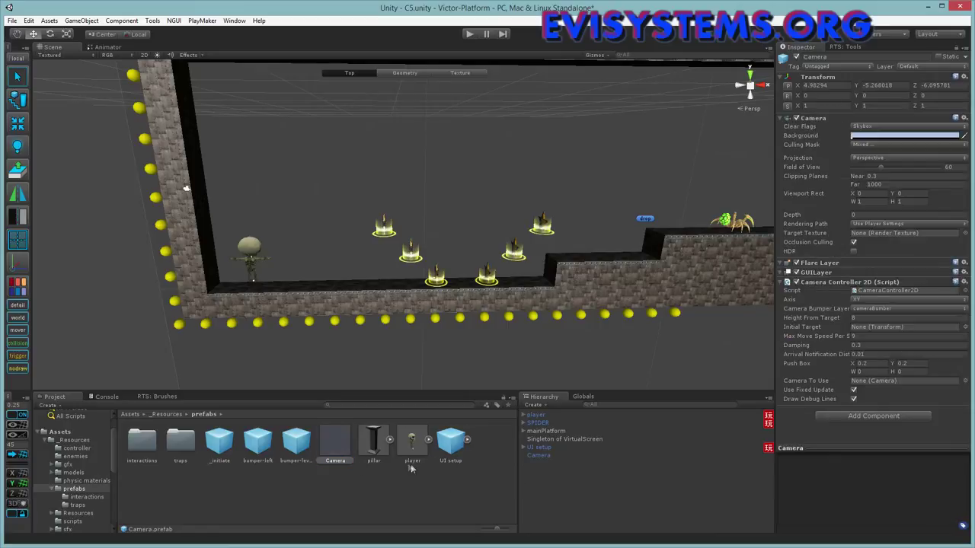
drag(220, 442, 540, 461)
- Assign the player as the Initial Target of the Camera's Camera Controller 2D script
click(555, 455)
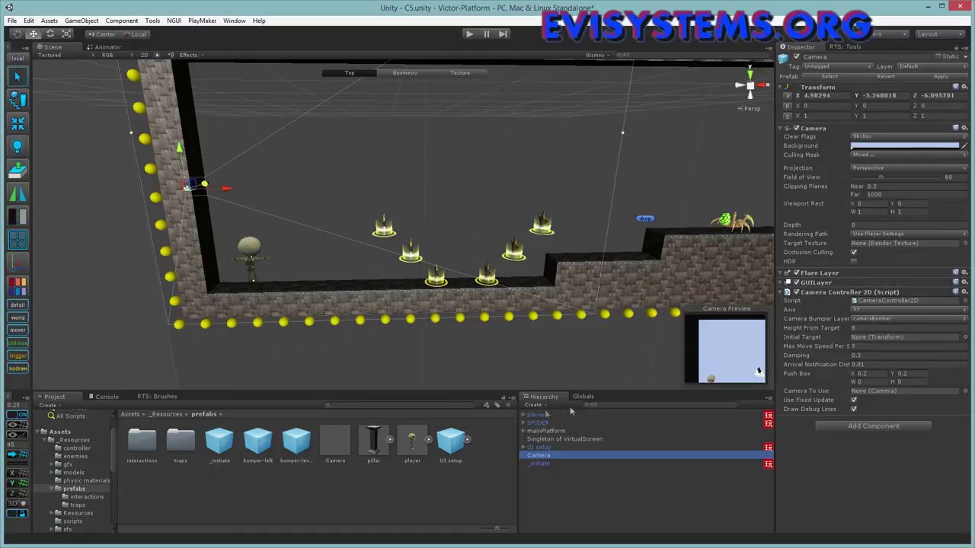
drag(536, 415, 882, 339)
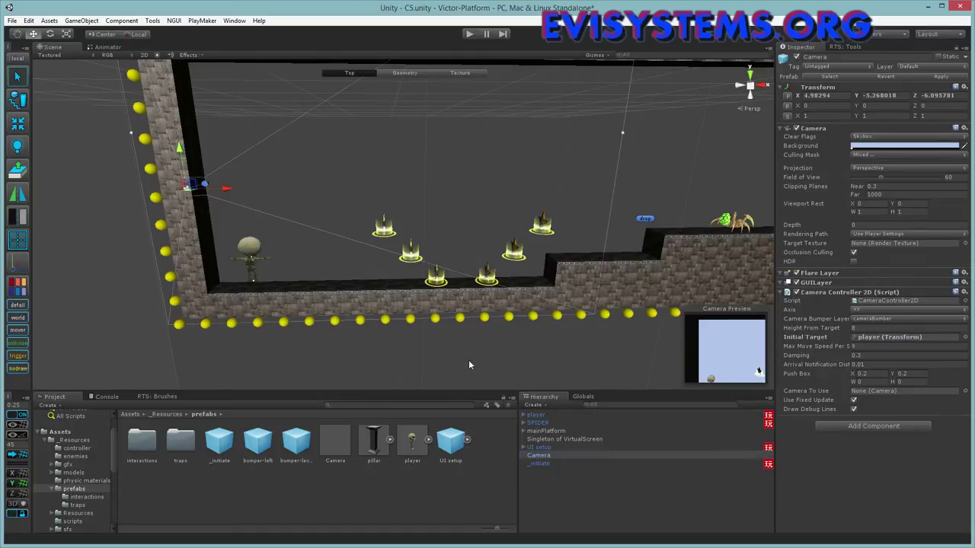
click(470, 366)
- Playtest the level by running and jumping the player past the pickups and around the spider on the mound, and stop play mode
right_drag(637, 297, 530, 236)
scroll(655, 235, down, 7)
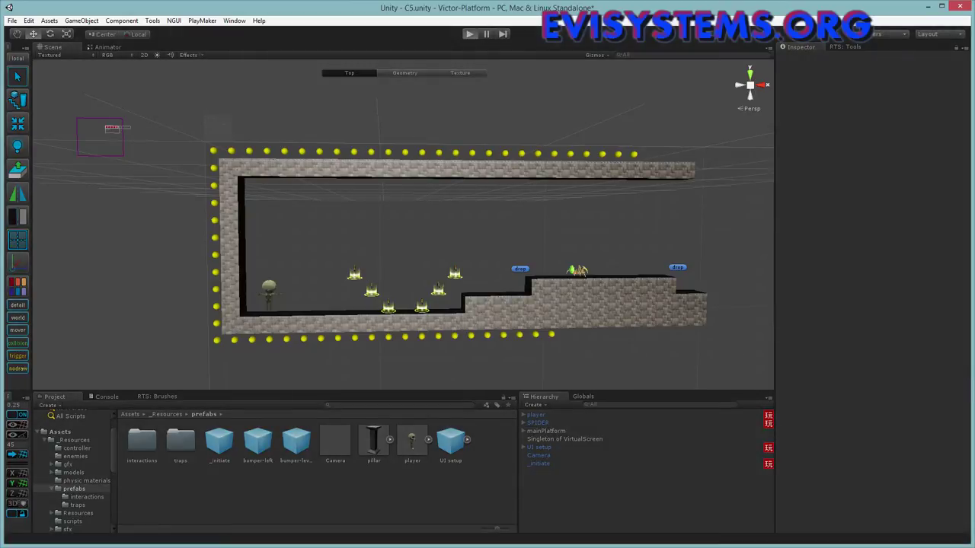
key(ctrl+p)
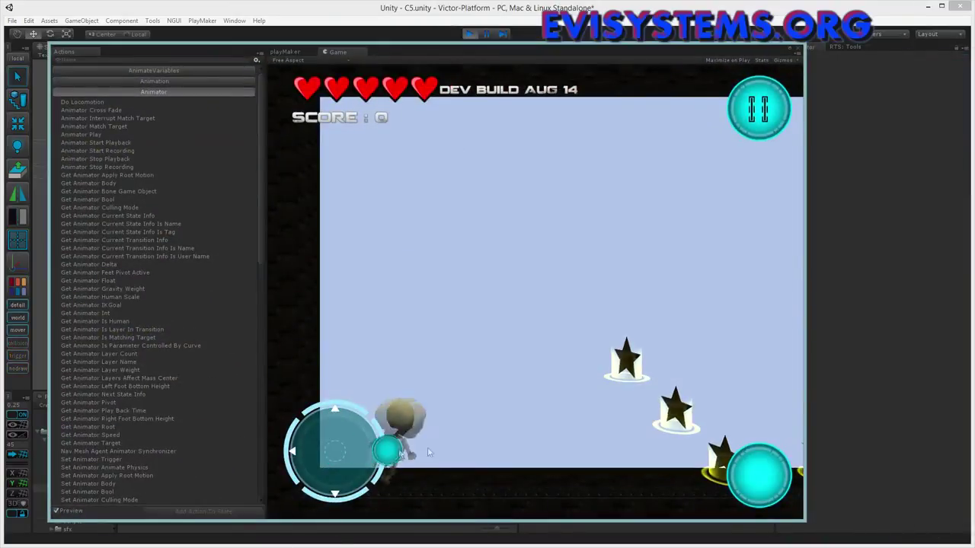
drag(429, 452, 685, 461)
click(743, 467)
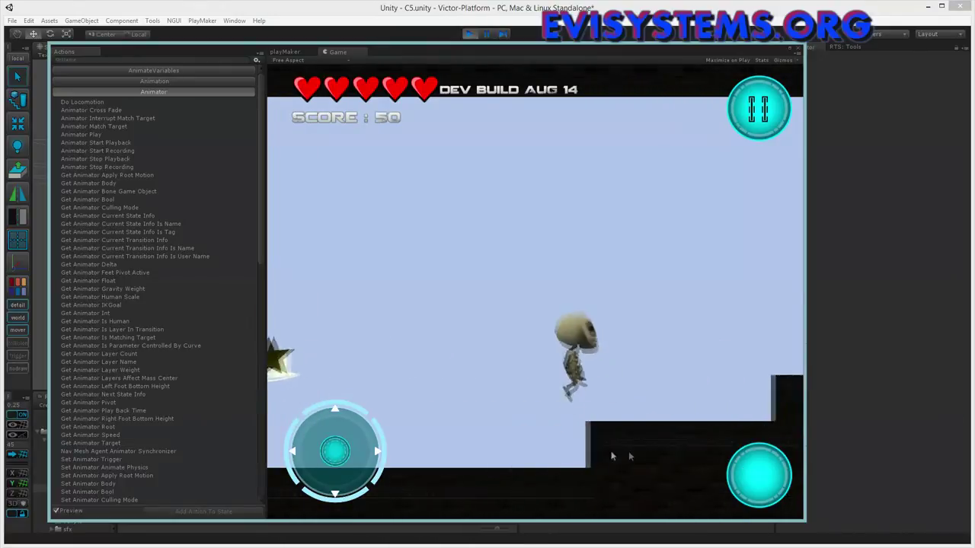
key(space)
key(Right)
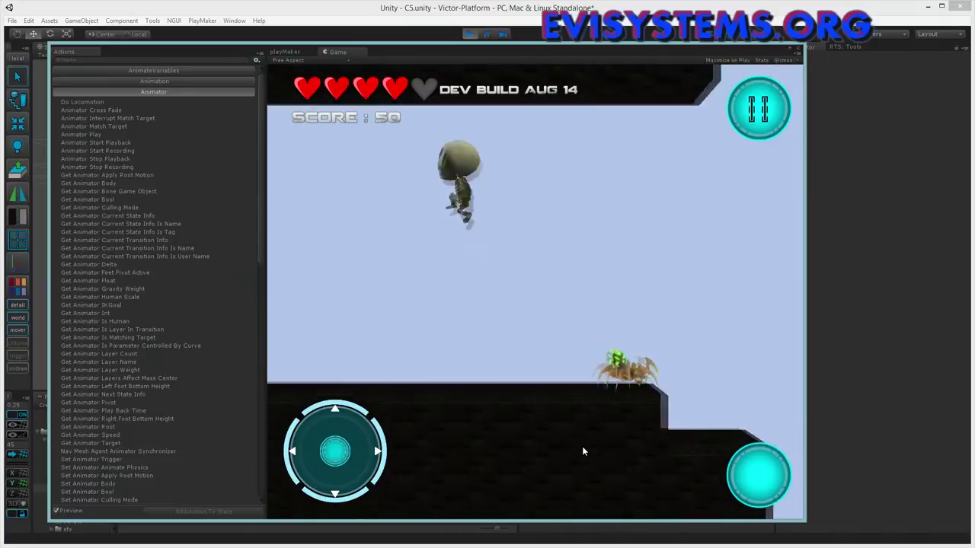
key(space)
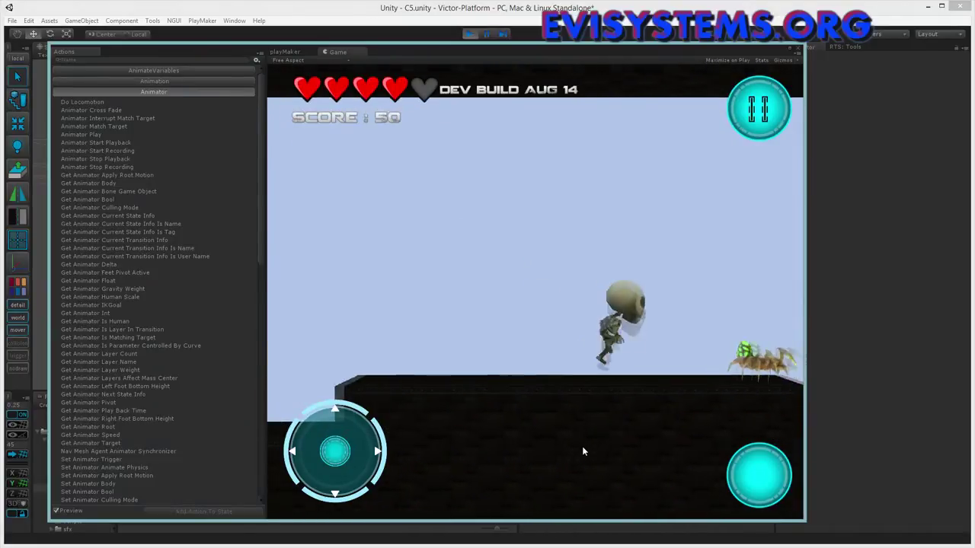
key(Right)
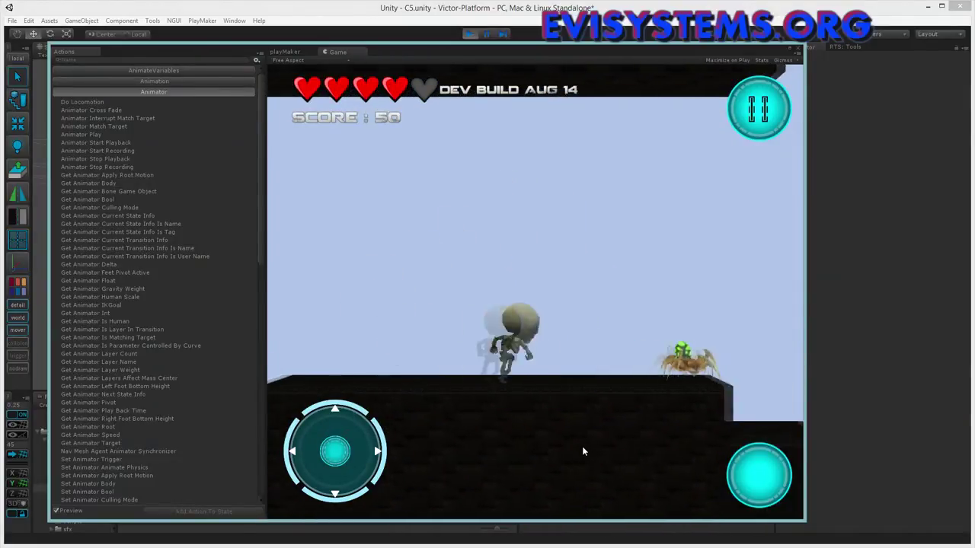
key(space)
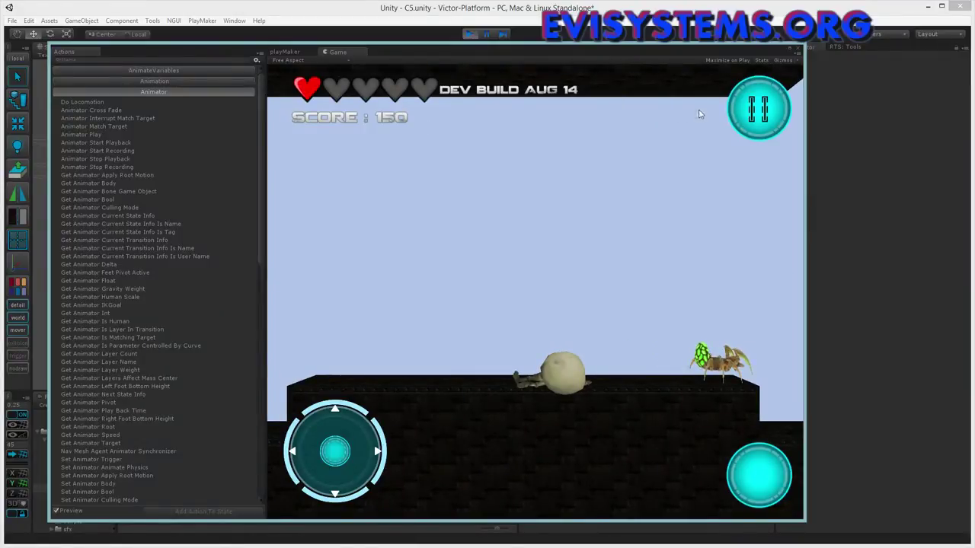
click(470, 36)
drag(445, 51, 974, 54)
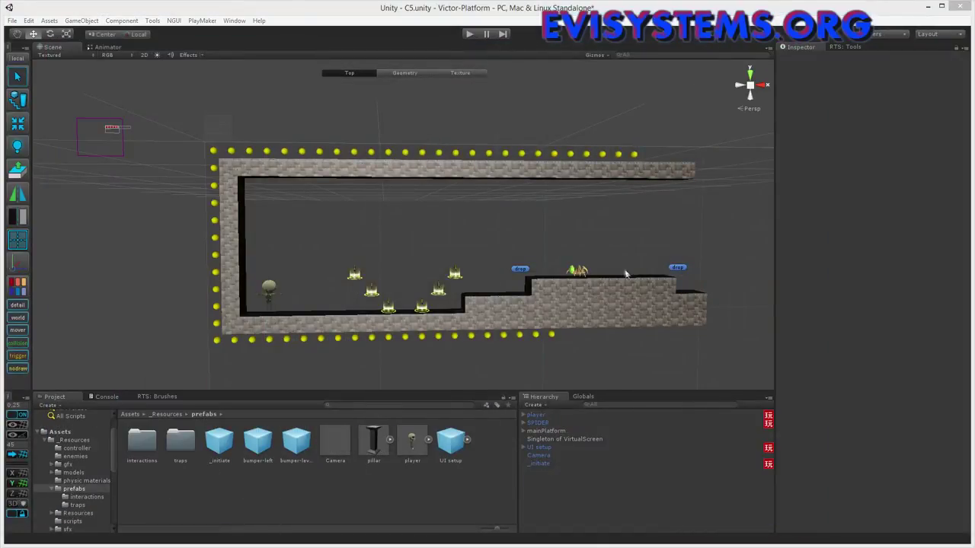
- Create a new cube in the empty area outside the level's left wall
click(842, 47)
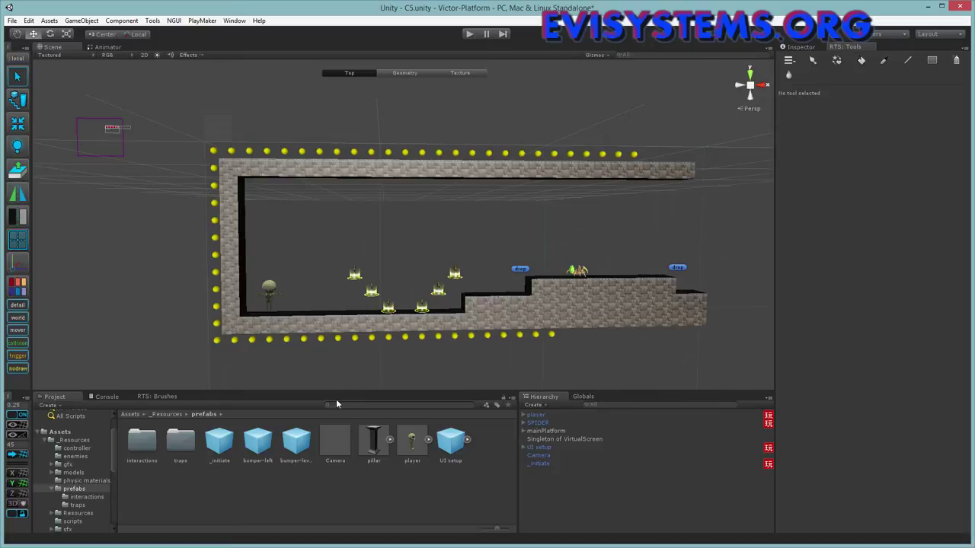
mouse_move(419, 268)
right_down()
mouse_move(391, 257)
mouse_move(406, 272)
right_up()
key(a)
key(w)
key(w)
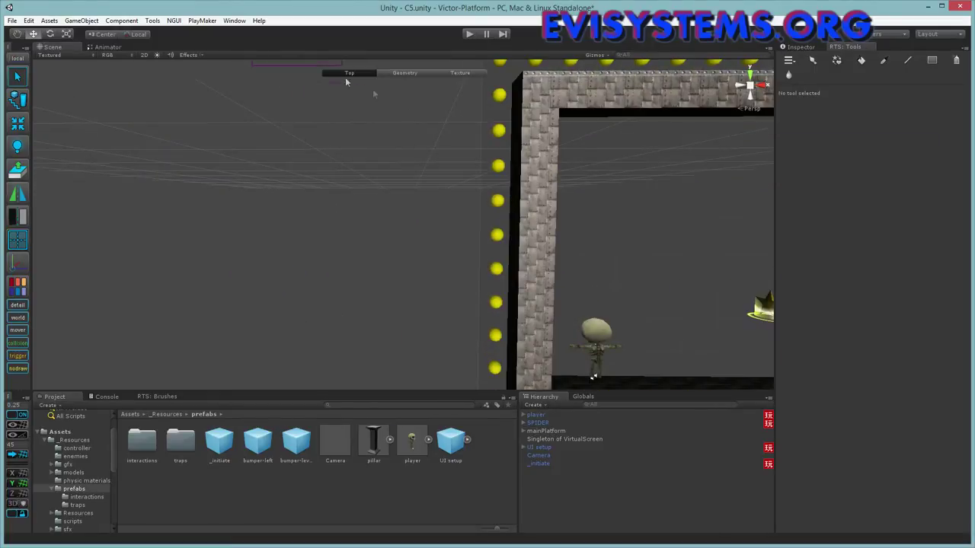
click(531, 405)
click(572, 218)
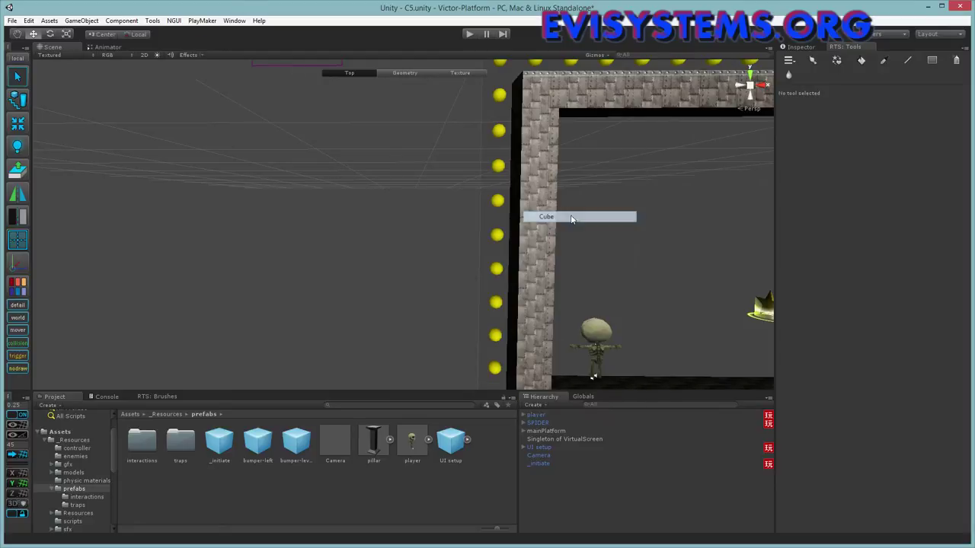
- Set the cube's Z position to 0 and raise it to Y -5 at X -3
click(800, 46)
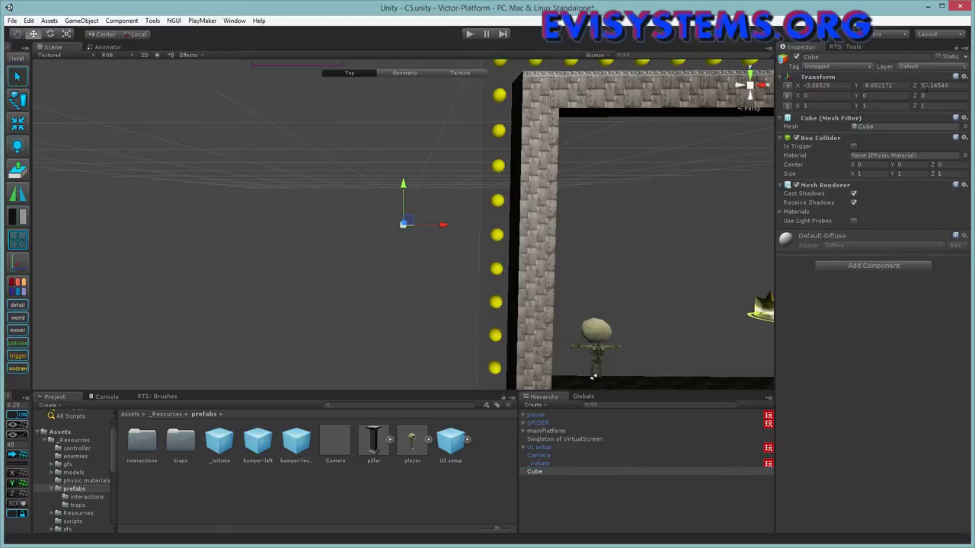
click(930, 85)
text(0)
key(Return)
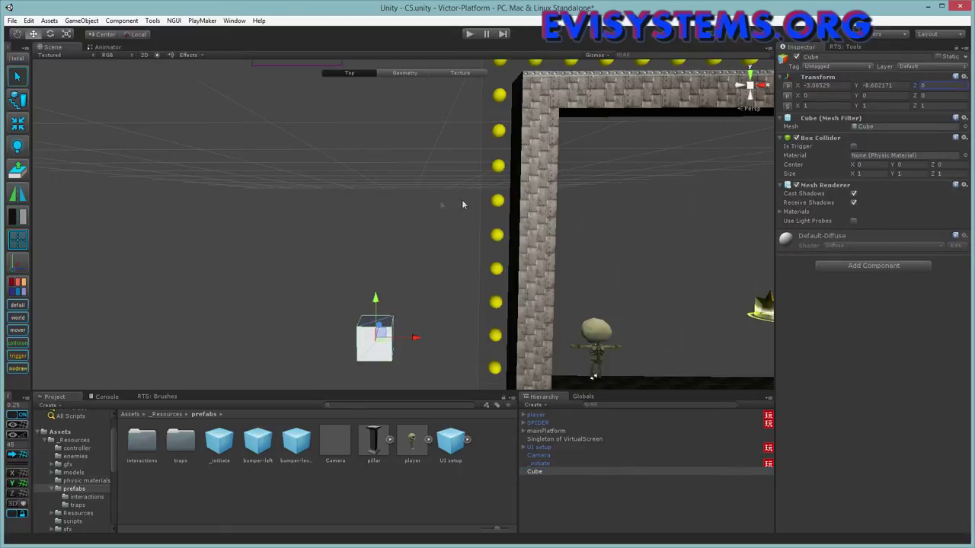
drag(380, 301, 372, 187)
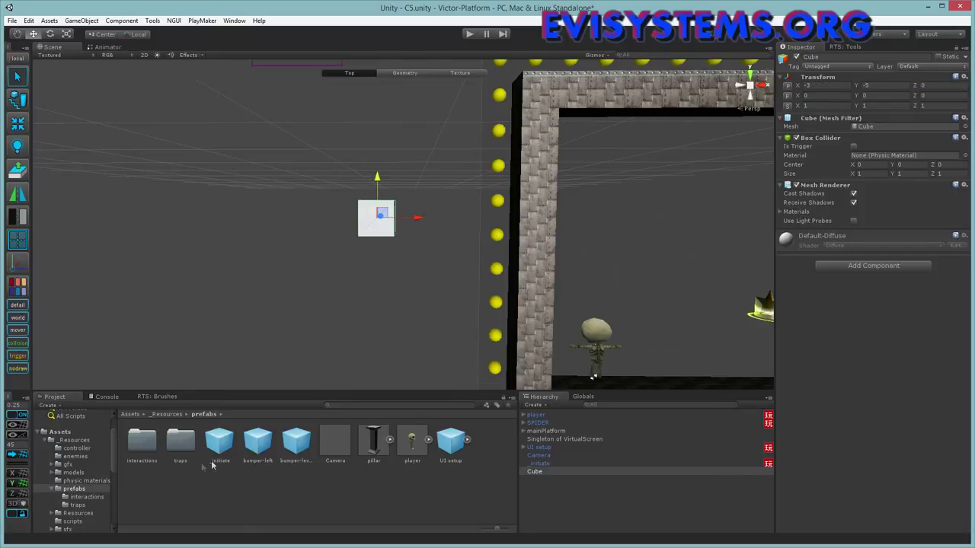
- Open the Materials folder inside the project's gfx assets, keeping the new cube in close view
click(53, 490)
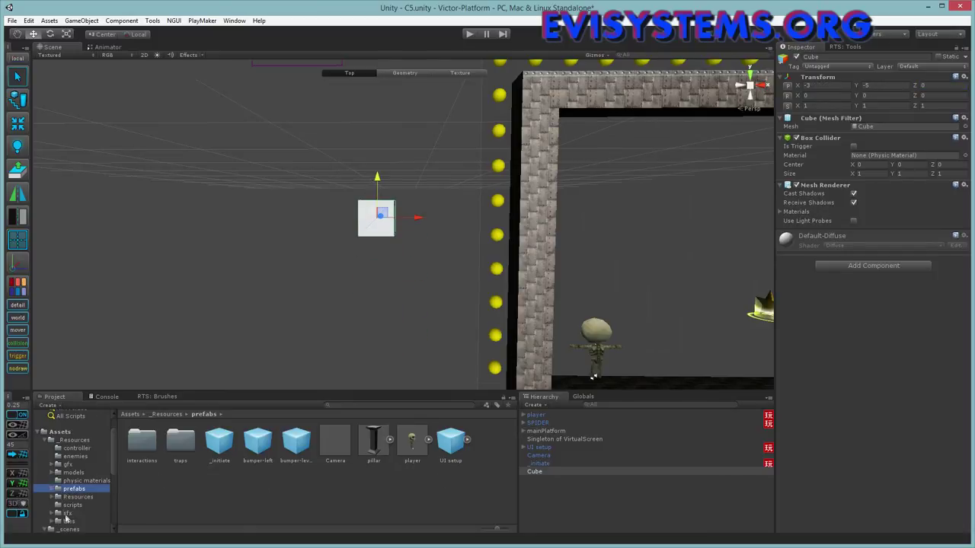
click(68, 521)
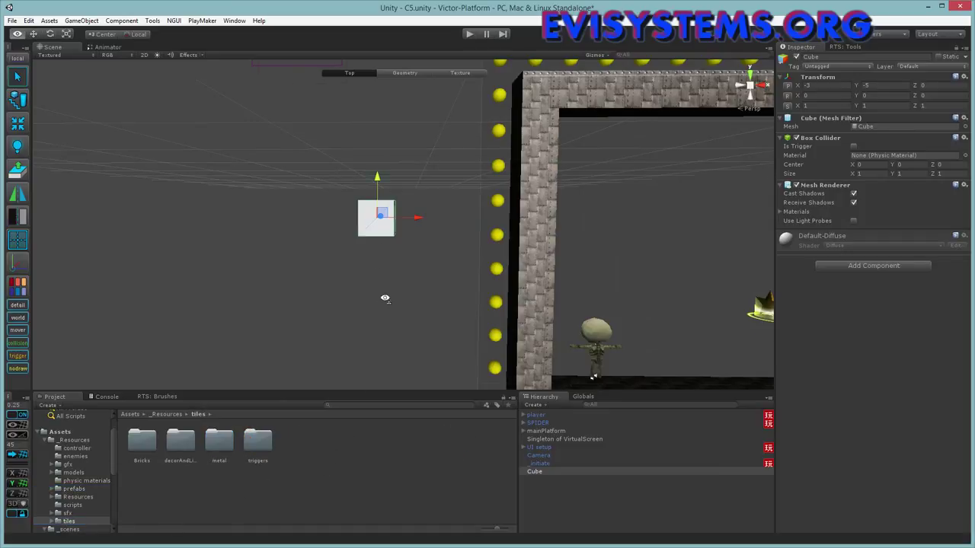
alt+drag(386, 298, 461, 303)
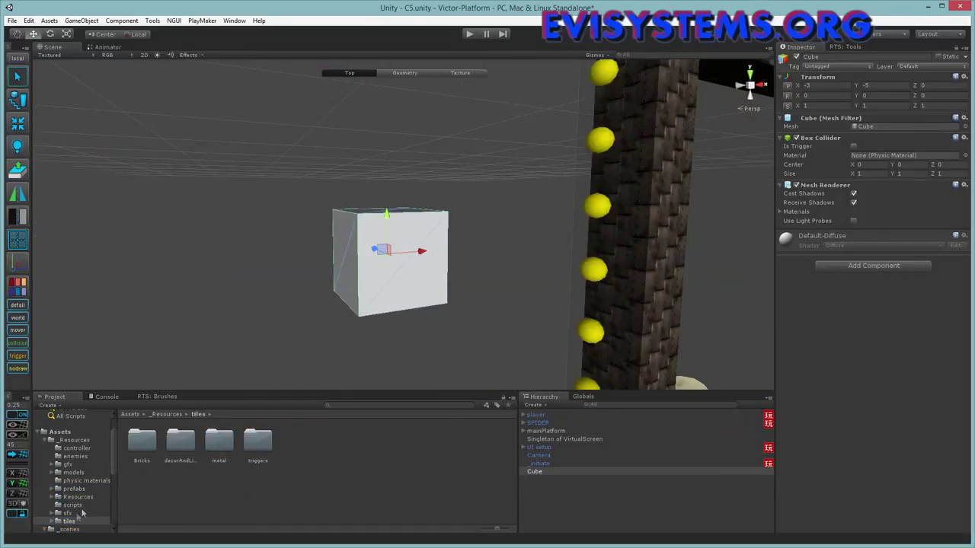
click(52, 464)
click(77, 473)
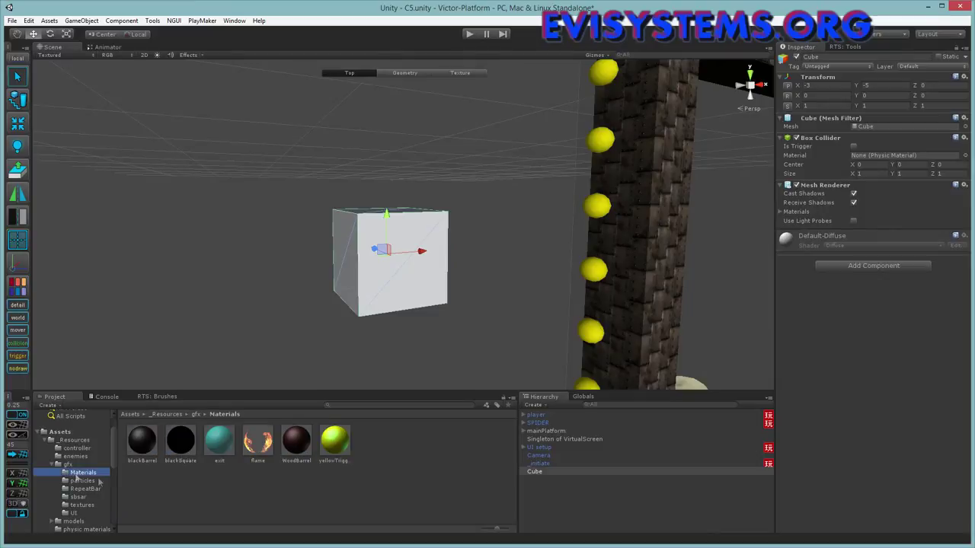
- Try the flame, WoodBarrel, exit and blackSquare materials on the cube
drag(257, 442, 385, 286)
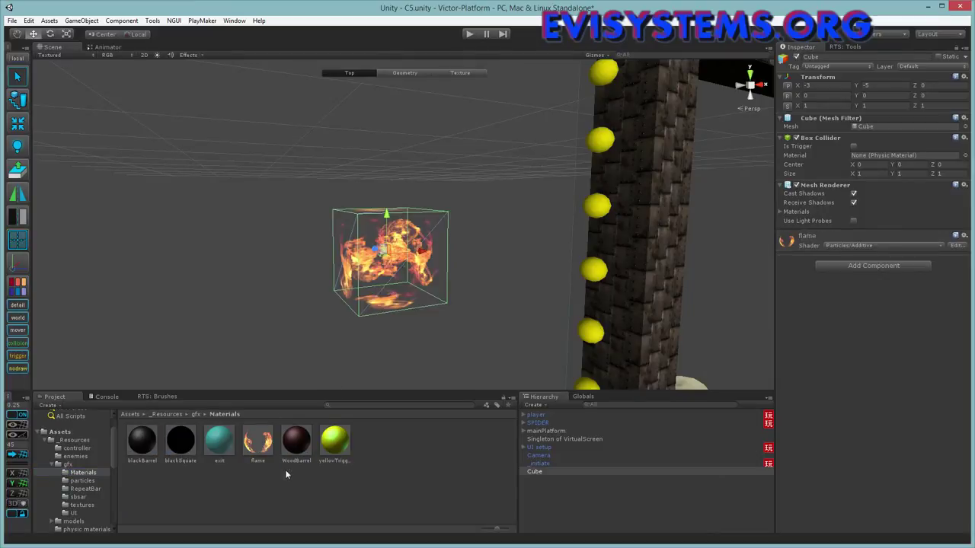
drag(296, 442, 358, 305)
drag(221, 436, 393, 282)
drag(180, 440, 403, 279)
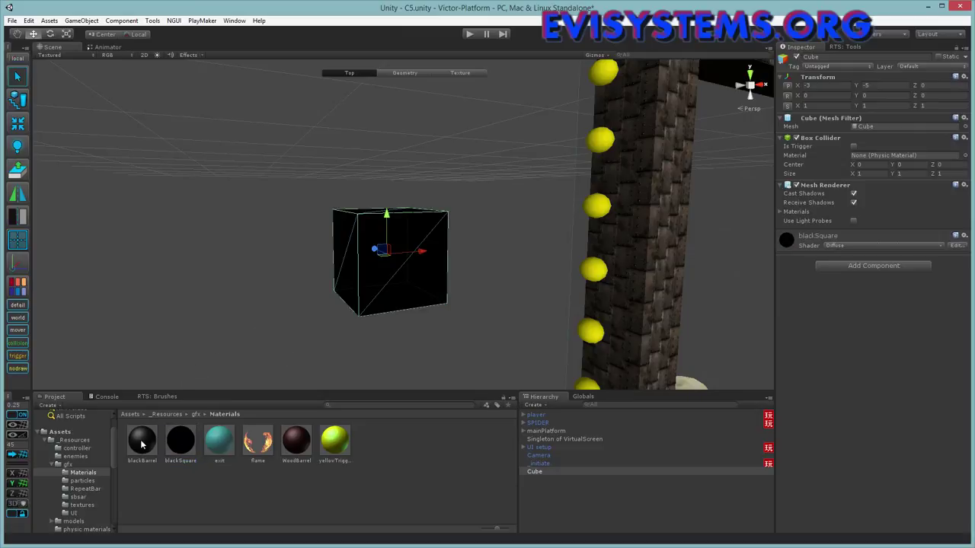
- Apply the blackBarrel material to the cube and keep the cube selected
drag(140, 446, 442, 278)
click(198, 441)
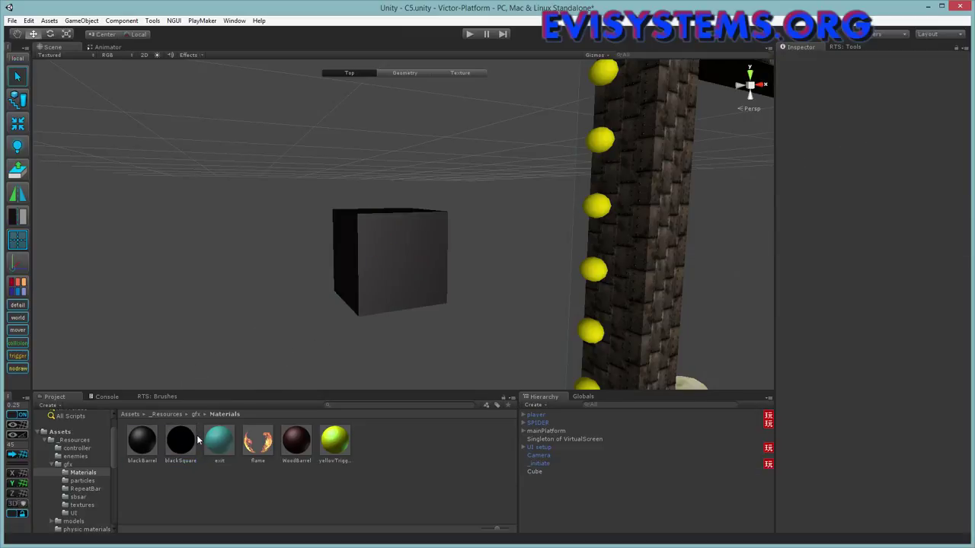
alt+drag(383, 321, 346, 318)
click(313, 279)
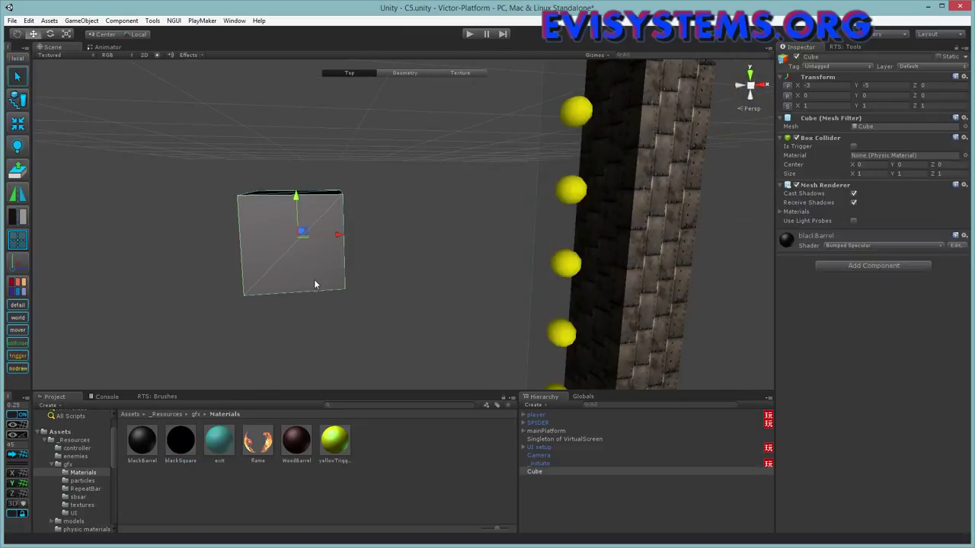
alt+drag(313, 279, 338, 364)
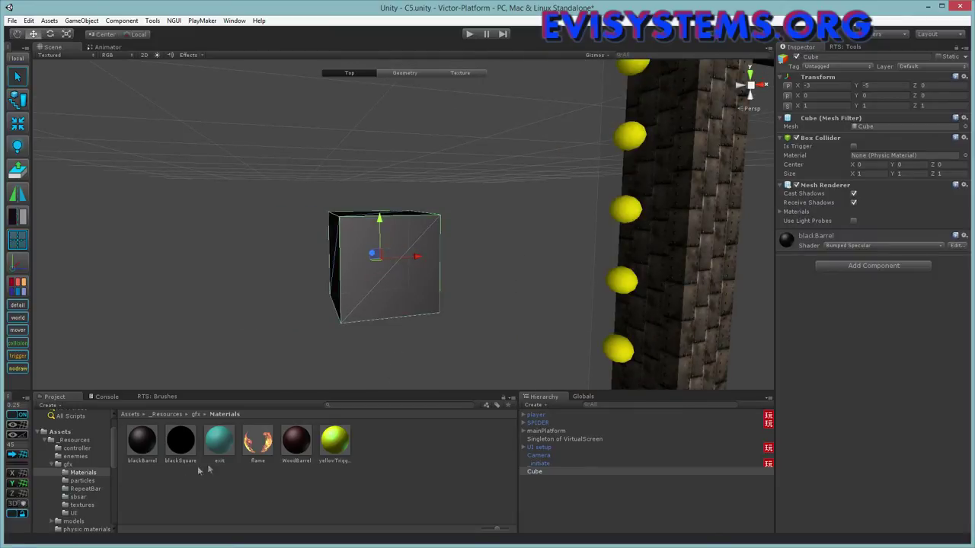
- Attach the newGizmo script from the scripts folder to the cube
click(50, 467)
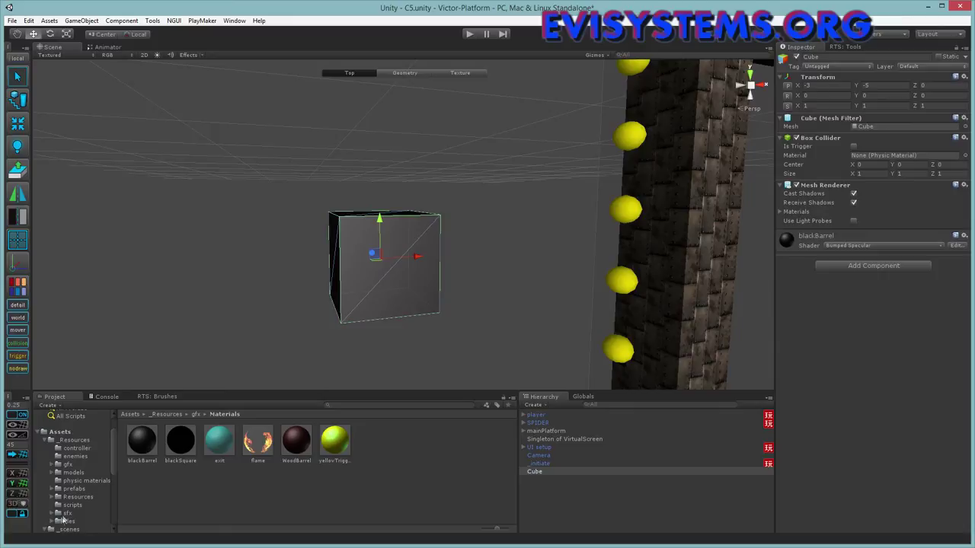
click(68, 505)
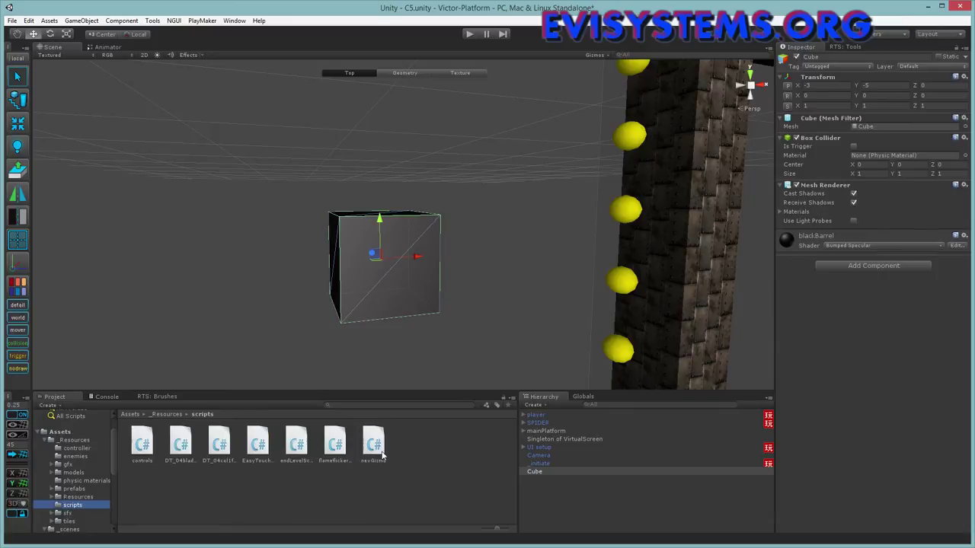
drag(833, 342, 833, 342)
right_drag(553, 325, 532, 303)
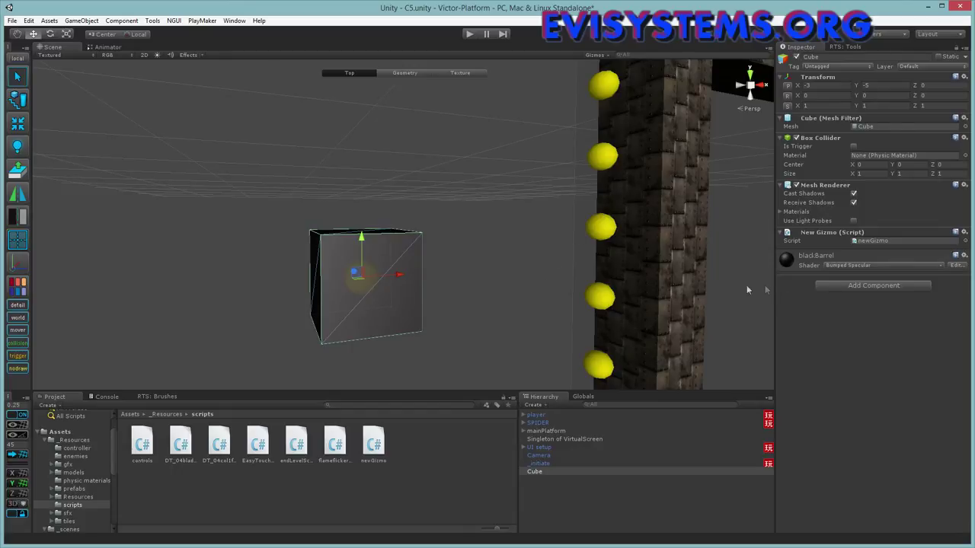
right_drag(529, 294, 485, 295)
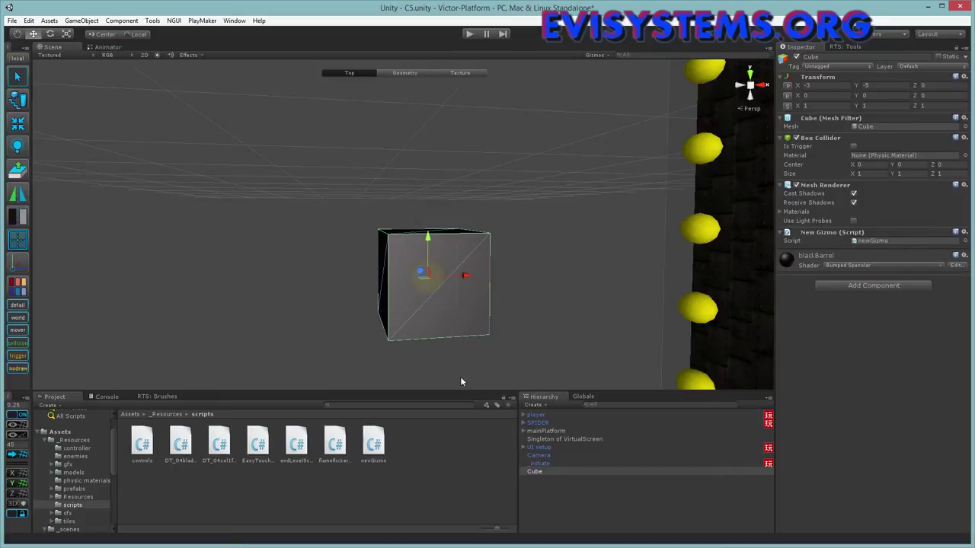
- Change the shader of the cube's blackBarrel material to Transparent/Bumped Diffuse
click(837, 265)
click(850, 277)
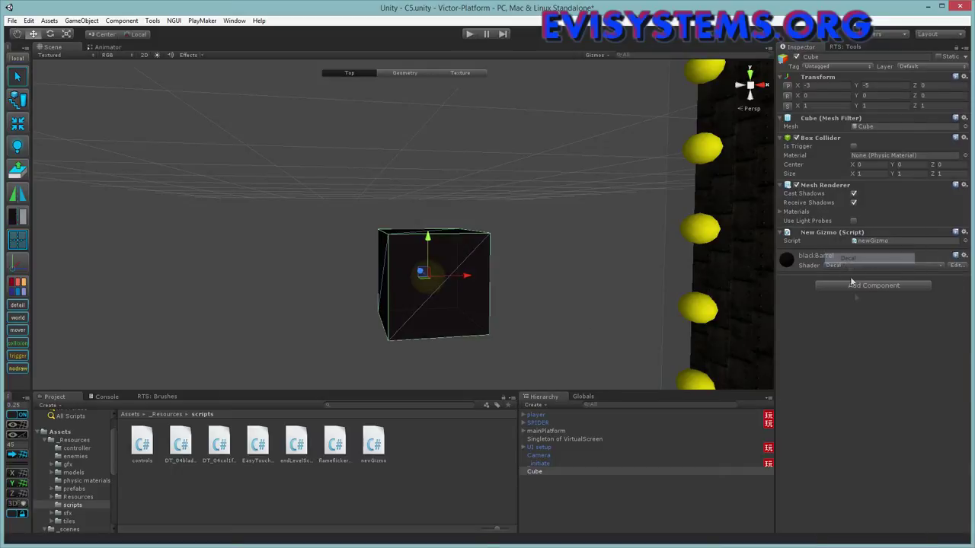
click(862, 267)
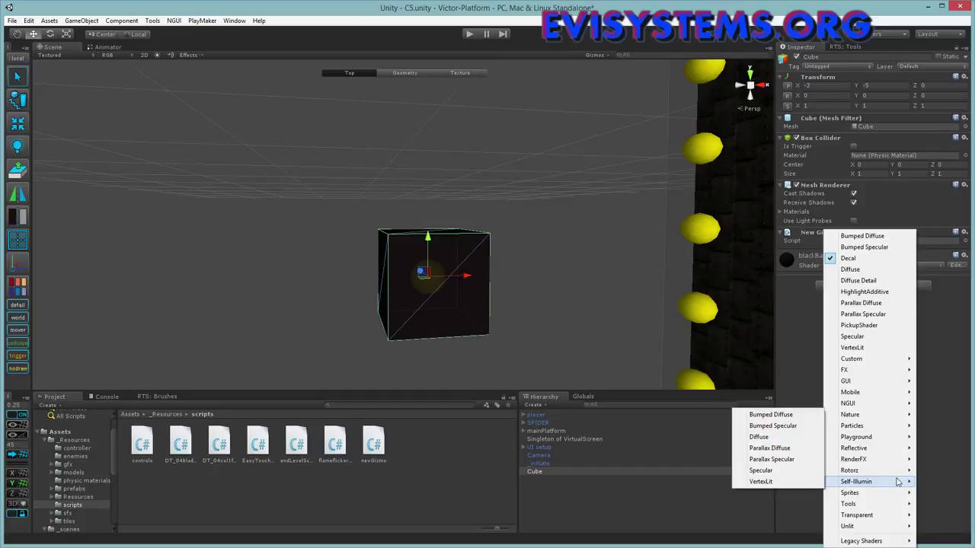
mouse_move(880, 514)
click(788, 428)
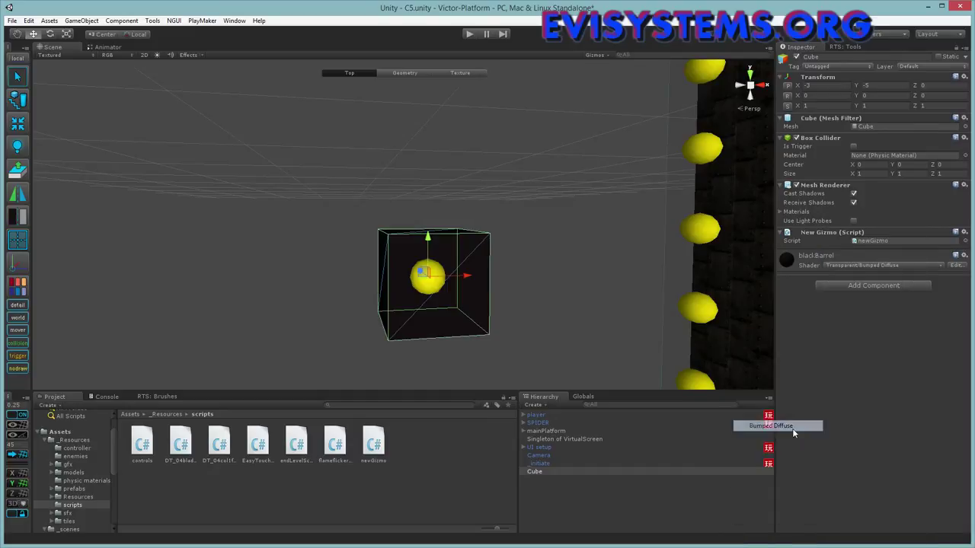
click(594, 303)
alt+drag(538, 290, 572, 298)
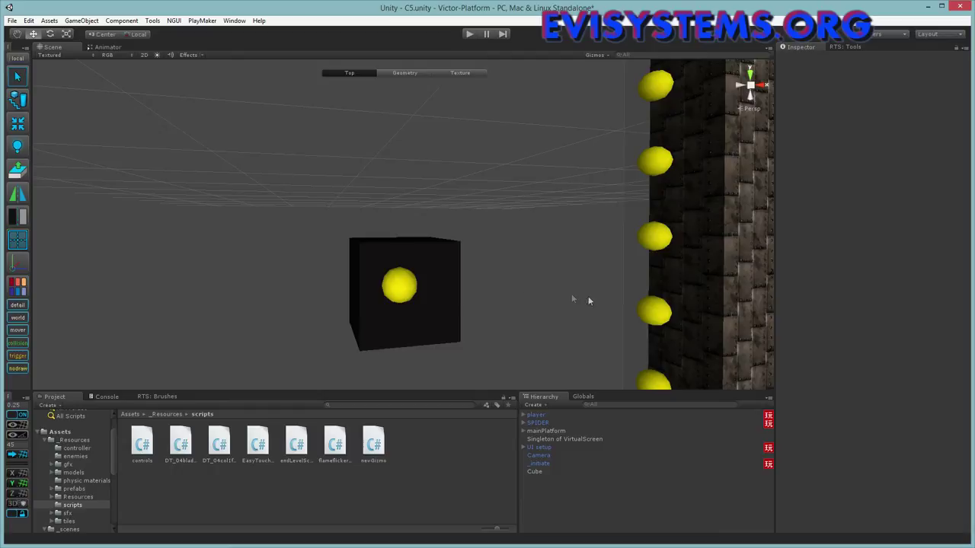
- Rename the cube as lame
click(535, 470)
key(F2)
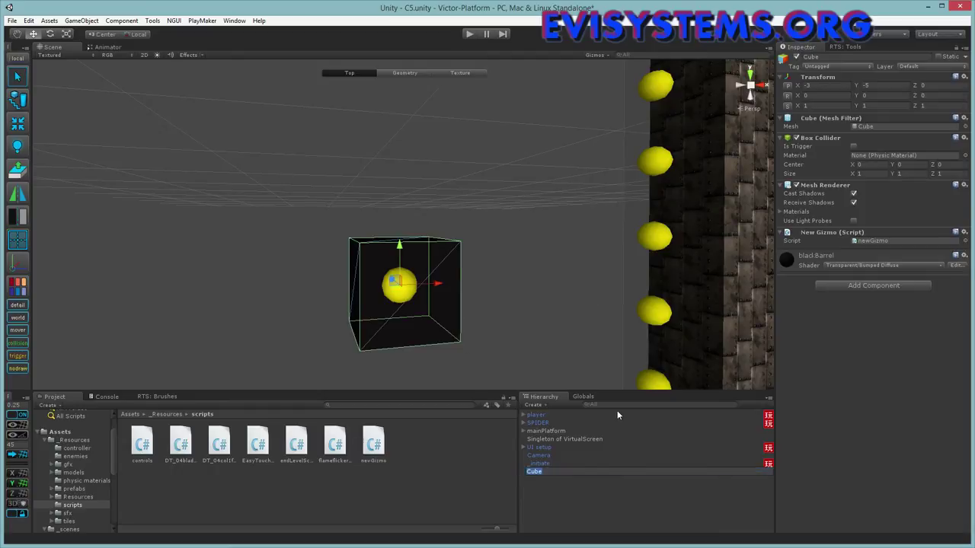
text(lame)
key(Return)
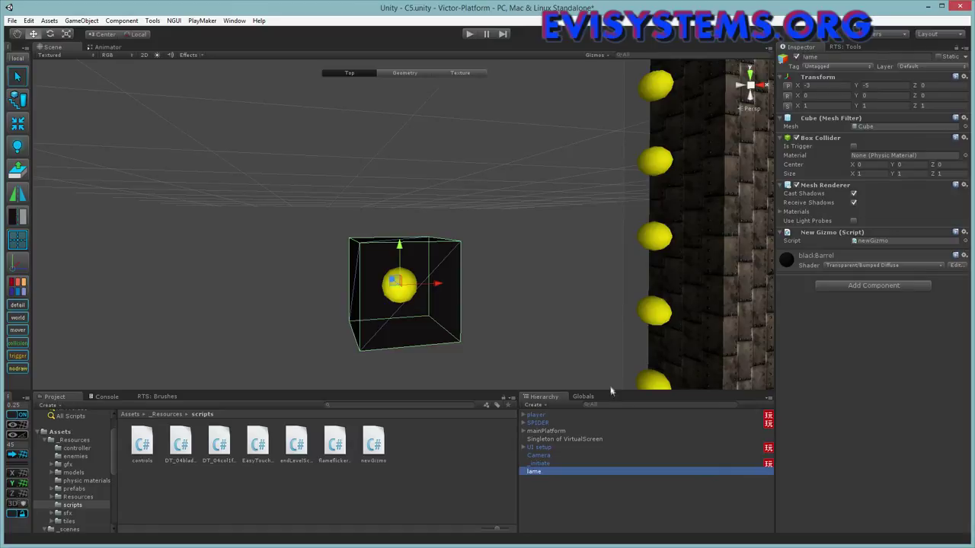
- Save the lame cube as a prefab in the tiles folder and delete the original from the scene
scroll(84, 478, down, 3)
click(71, 460)
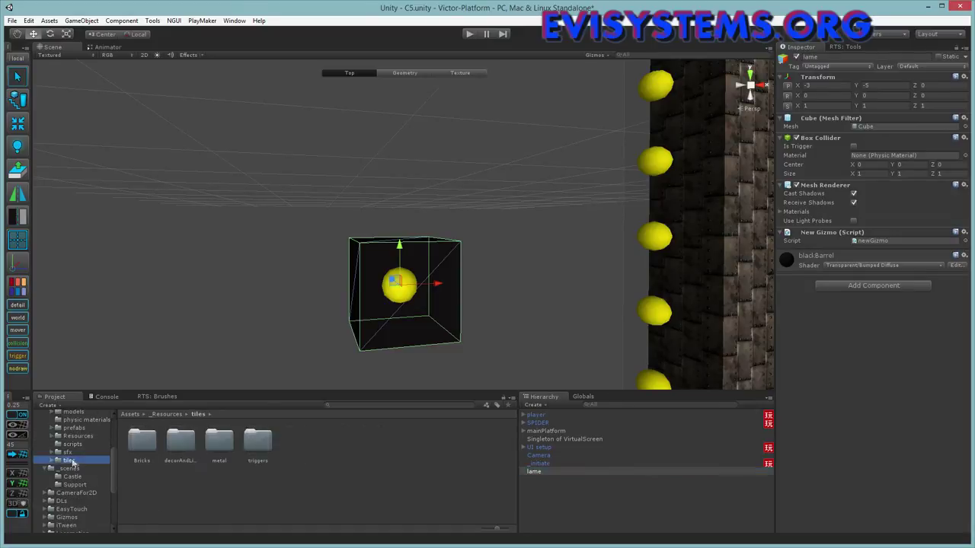
drag(533, 471, 423, 451)
click(542, 471)
key(Delete)
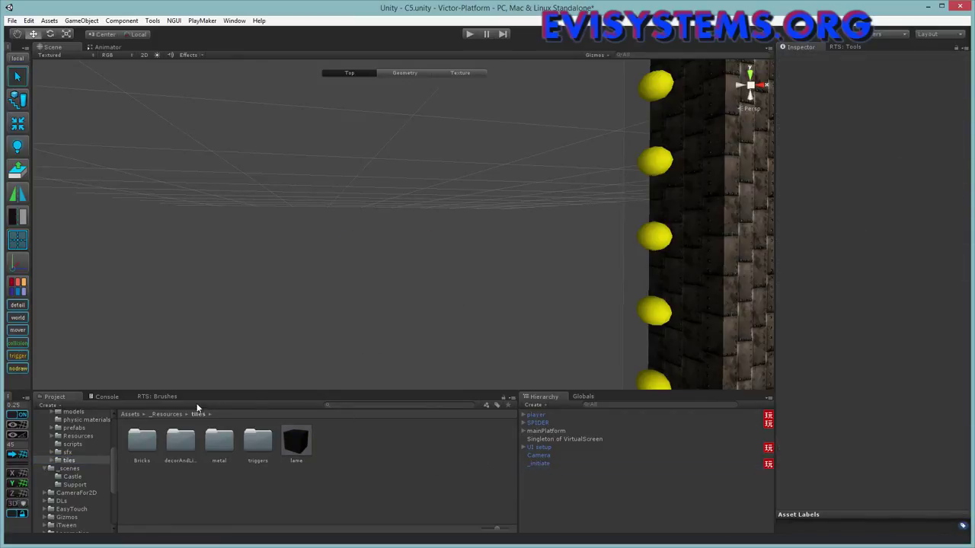
- Create a new oriented brush named lameBursh
click(153, 396)
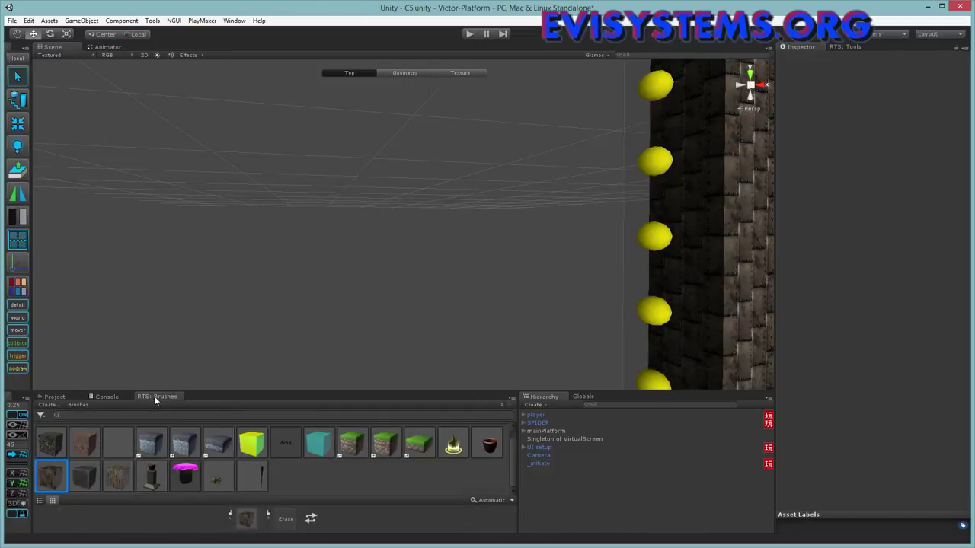
click(48, 405)
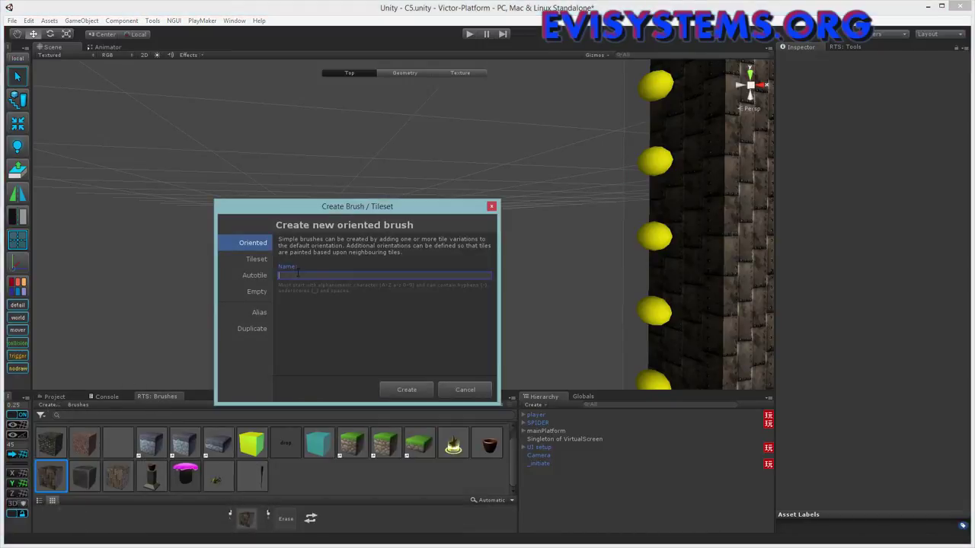
key(Return)
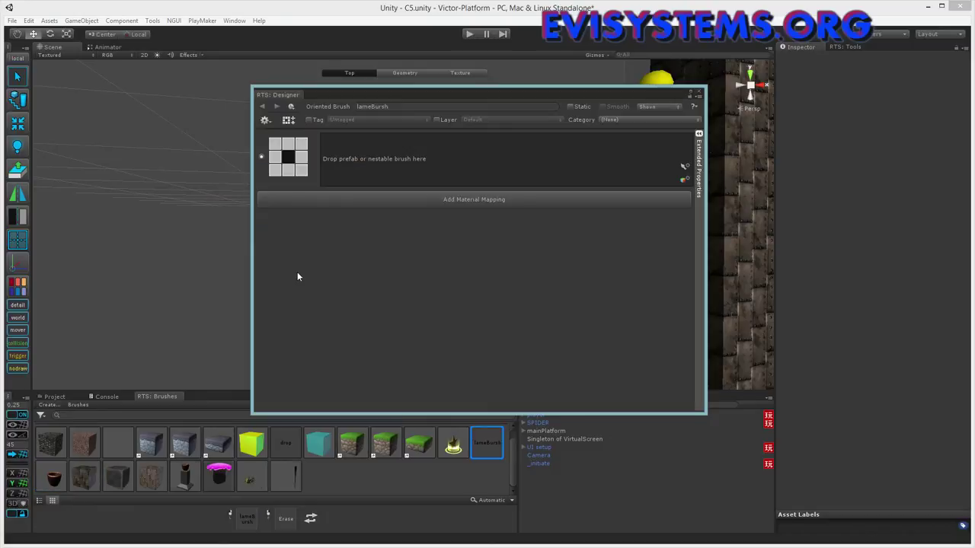
- Add the lame prefab from the tiles folder to the default orientation of the lameBursh brush
click(55, 396)
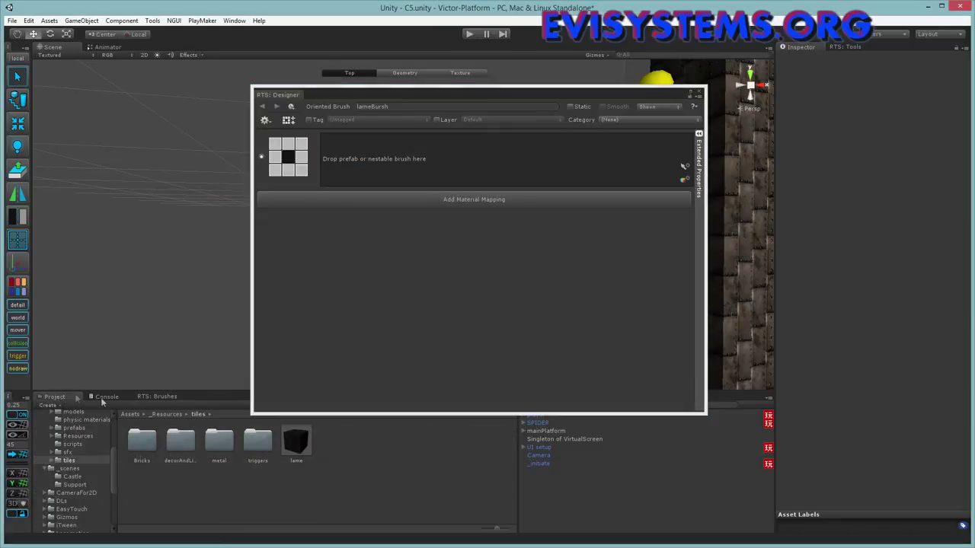
mouse_move(296, 443)
mouse_down()
mouse_move(303, 450)
mouse_move(457, 163)
mouse_move(398, 176)
mouse_up()
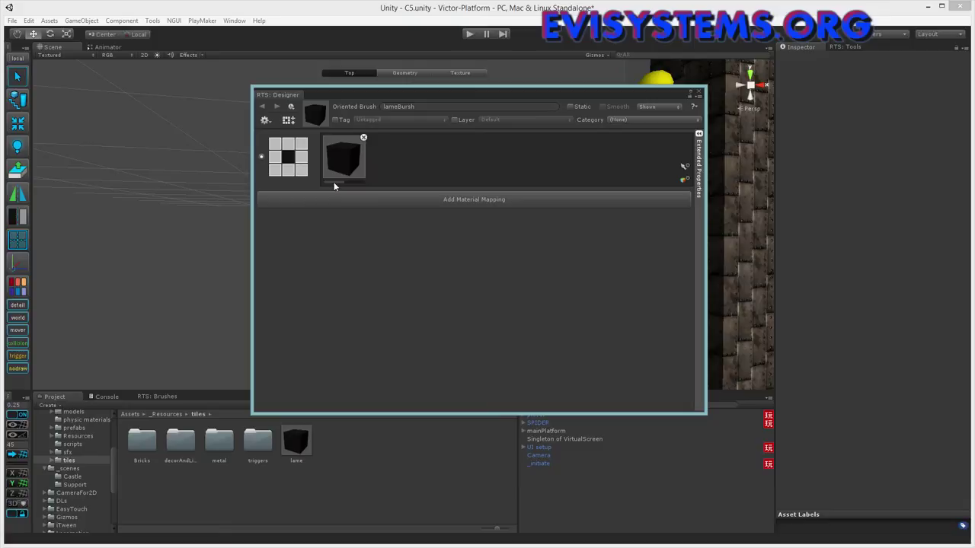
drag(367, 99, 385, 185)
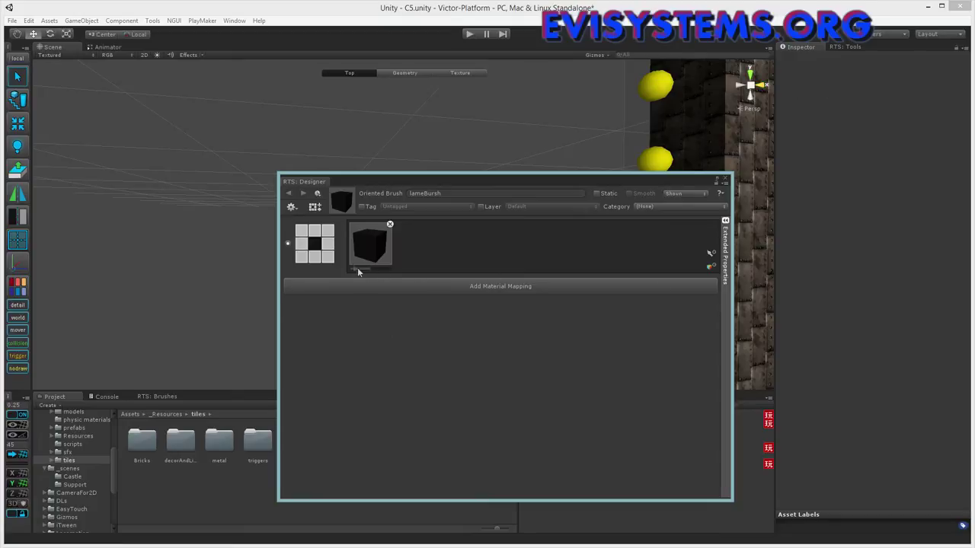
- Try a brush orientation with the three upper and two side neighbours filled, and remove it from lameBursh
click(317, 208)
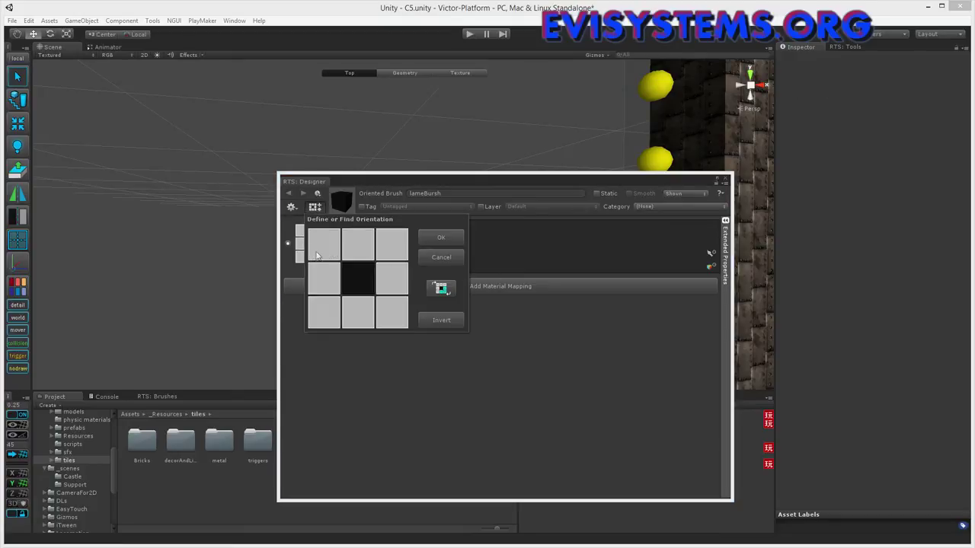
mouse_move(328, 250)
mouse_down()
mouse_move(372, 244)
mouse_move(399, 279)
mouse_move(318, 276)
mouse_move(348, 285)
mouse_move(310, 290)
mouse_up()
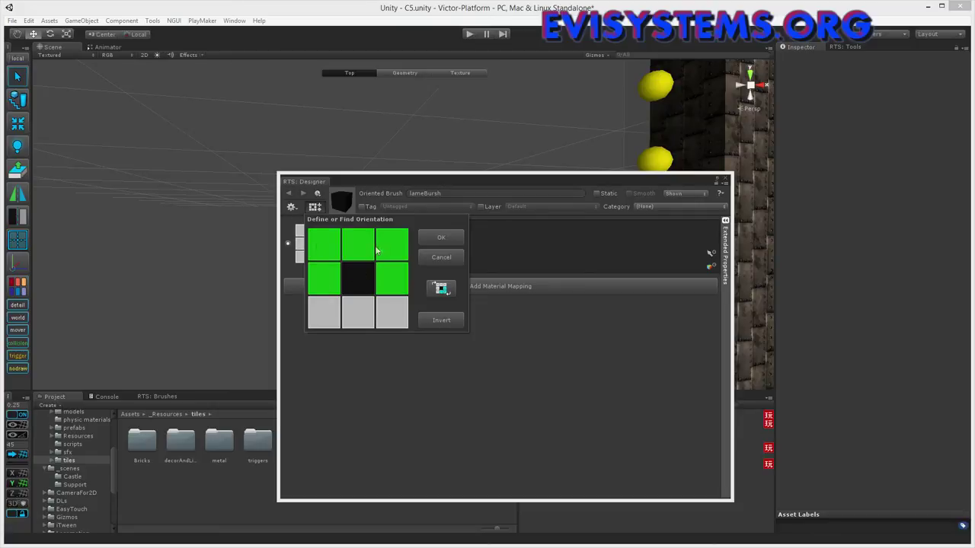
click(440, 239)
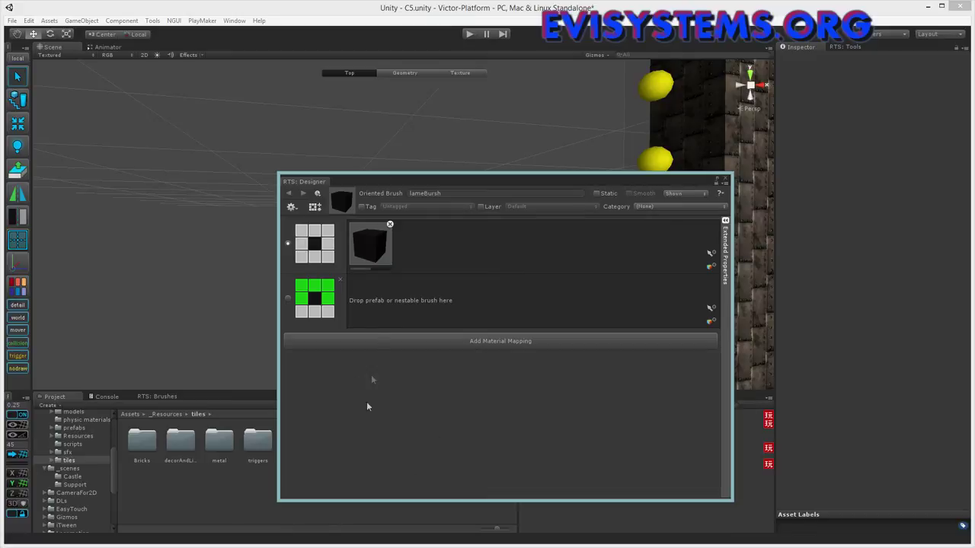
drag(473, 187, 542, 187)
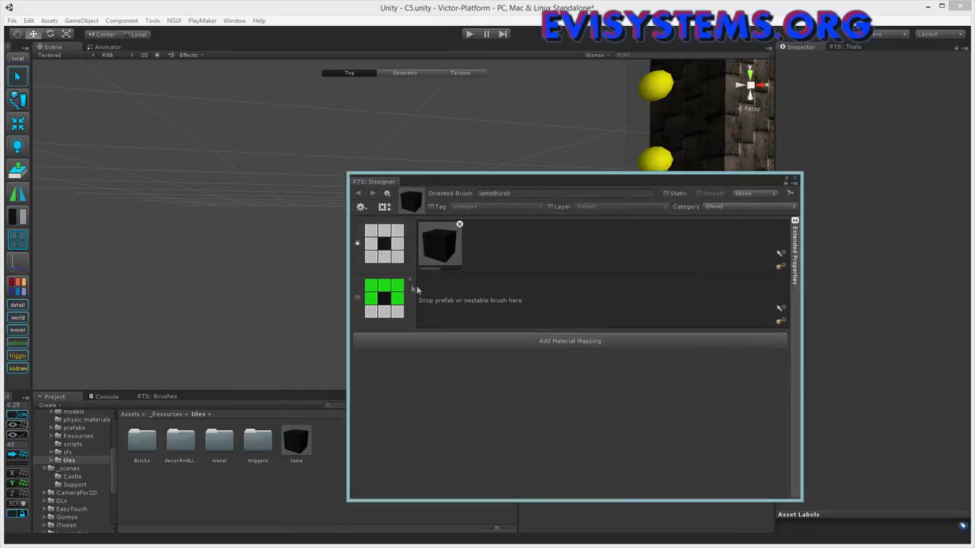
click(408, 279)
click(504, 303)
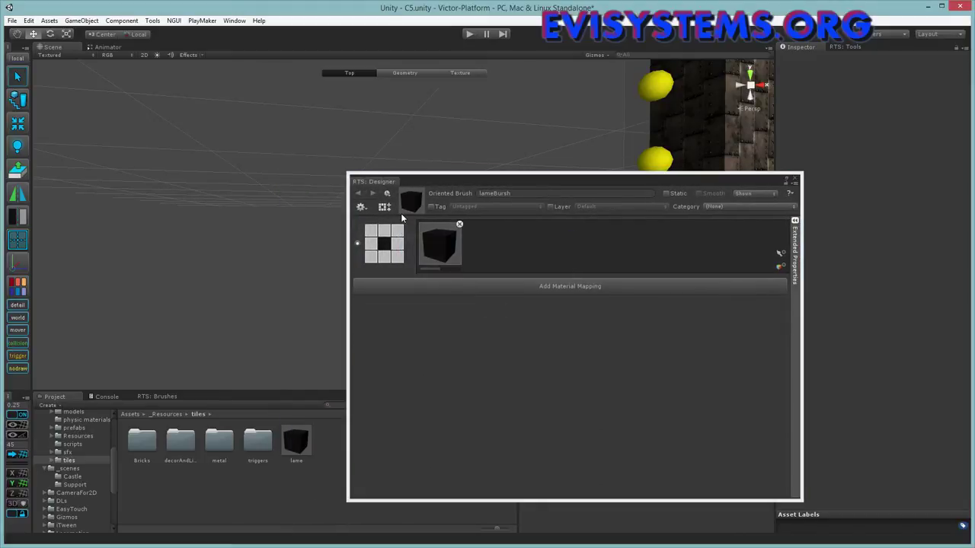
- Add a lameBursh orientation with only the neighbour directly below filled, and open the Bricks tile folder
click(385, 207)
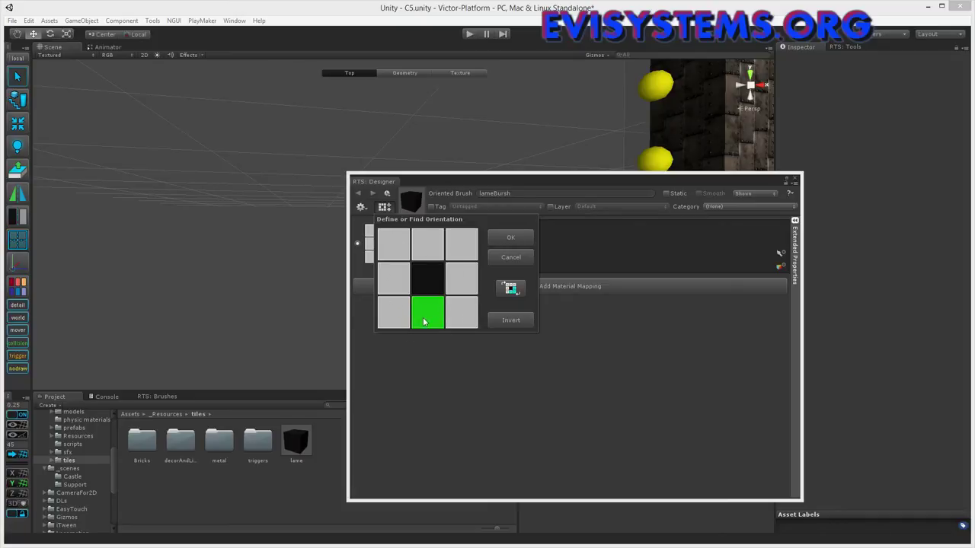
click(504, 242)
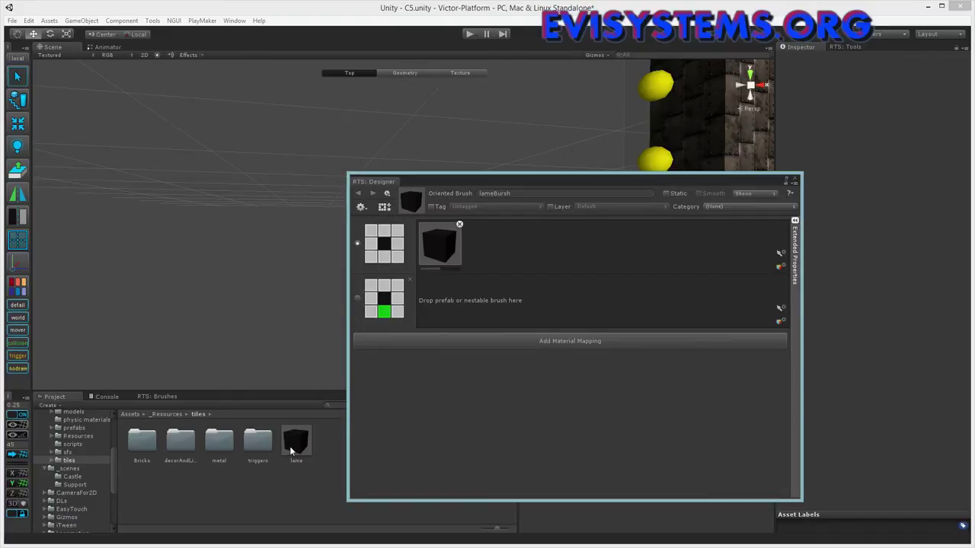
double_click(156, 448)
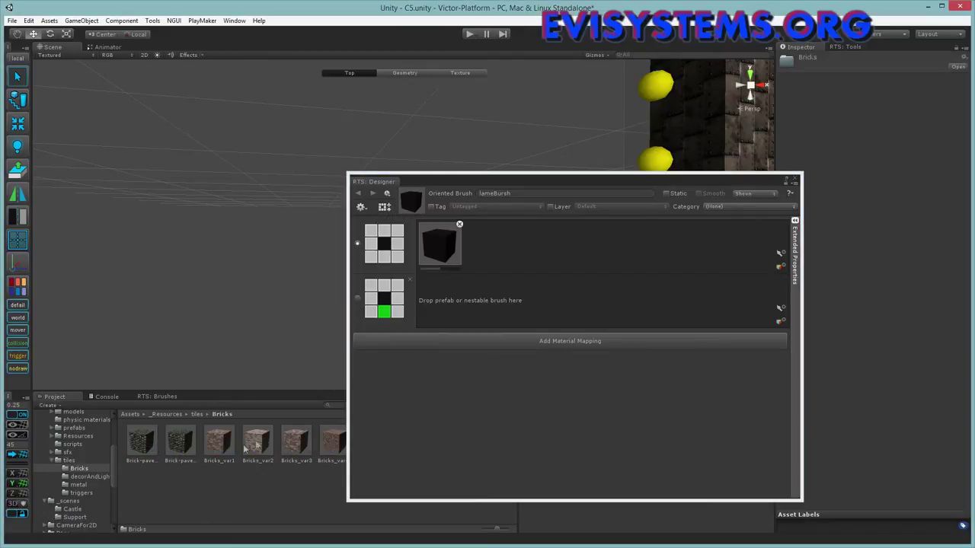
- Add the Bricks_var2 prefab to the lameBursh orientation with only the lower neighbour filled, and return to the brush palette
drag(258, 442, 483, 335)
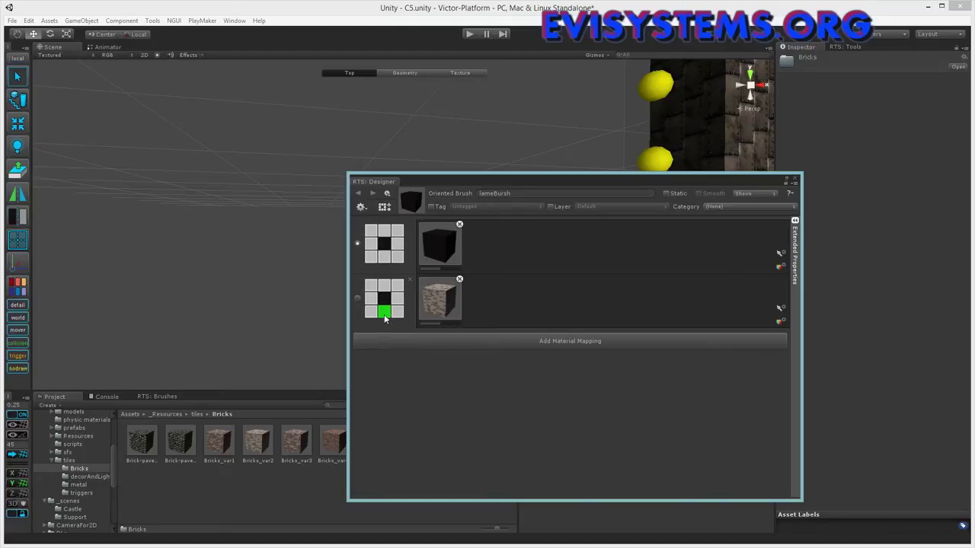
click(794, 180)
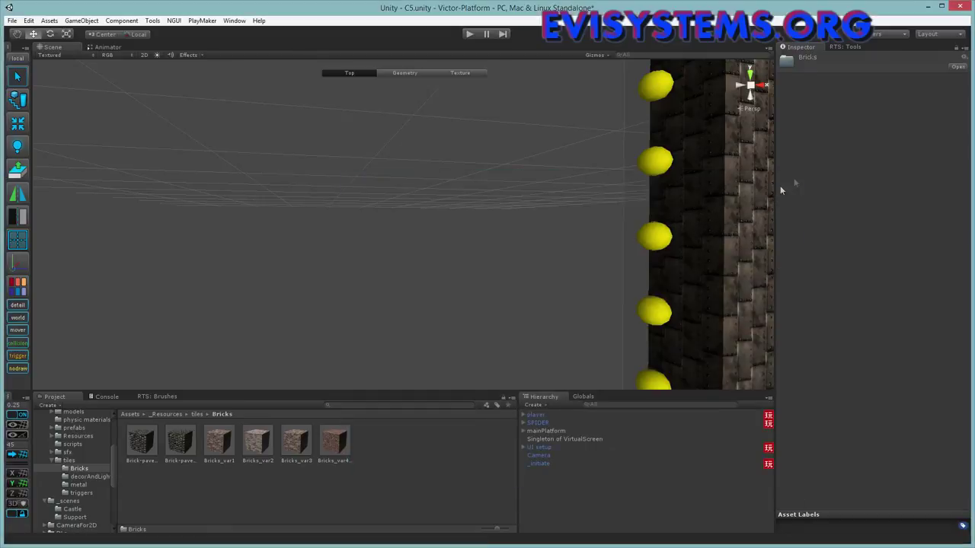
click(160, 397)
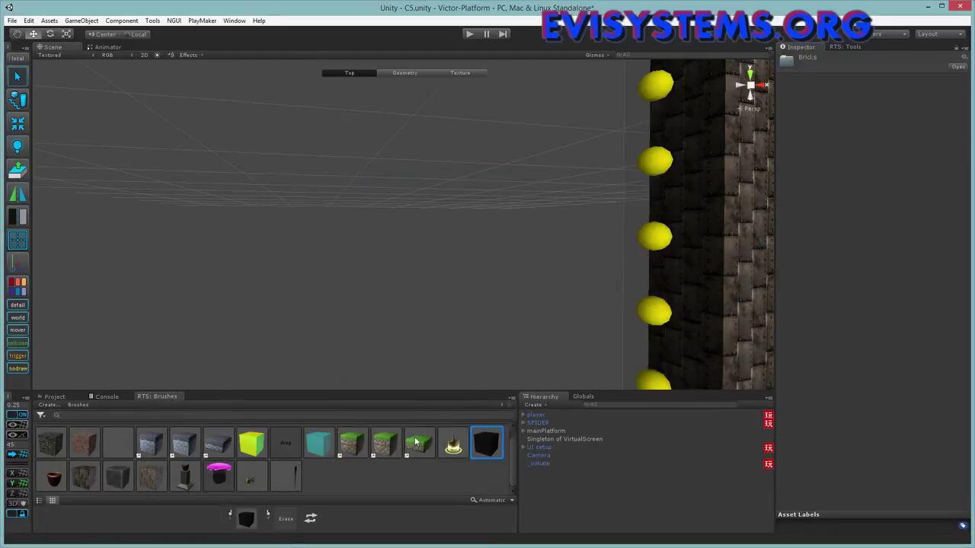
- Test the lameBursh brush by painting a short row of tiles on the floor beside the character, and erase them
mouse_move(494, 359)
alt+mouse_down()
mouse_move(620, 407)
mouse_move(575, 364)
mouse_move(492, 327)
alt+mouse_up()
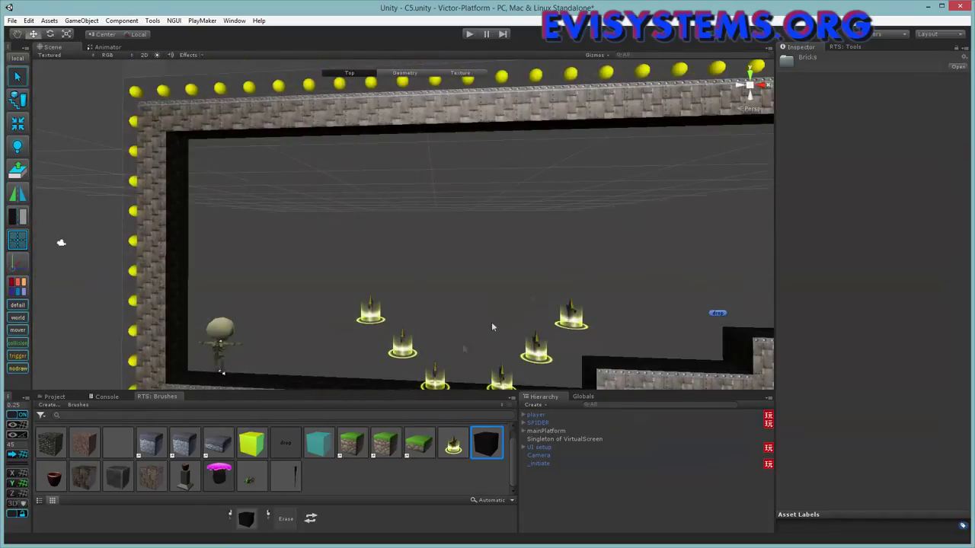
click(845, 47)
click(812, 61)
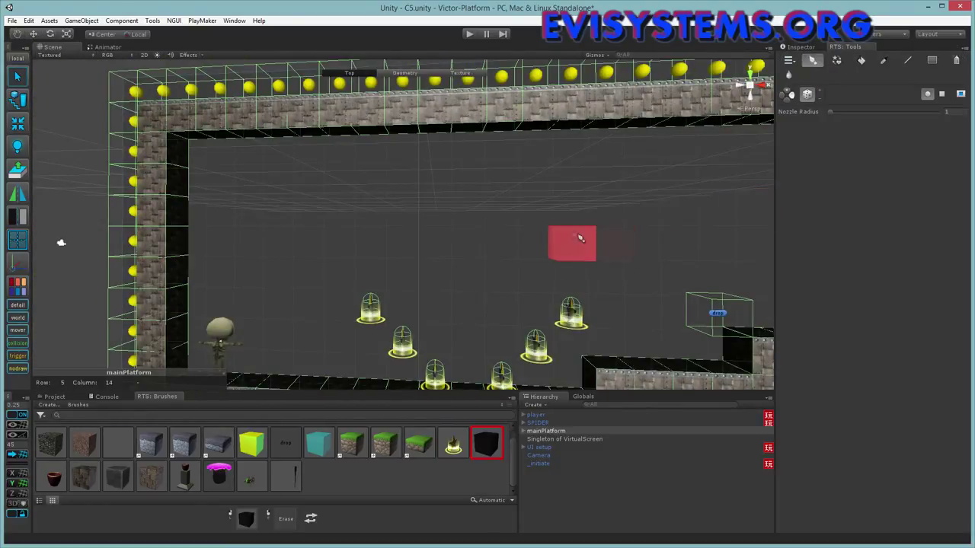
mouse_move(482, 246)
middle_down()
mouse_move(517, 246)
mouse_move(546, 227)
middle_up()
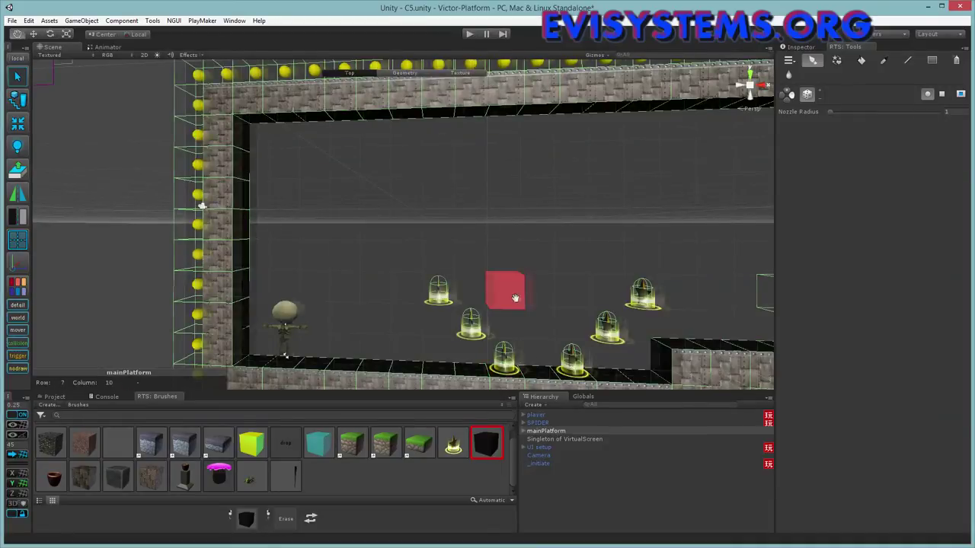
mouse_move(515, 298)
middle_down()
mouse_move(525, 298)
mouse_move(504, 299)
middle_up()
drag(416, 339, 496, 346)
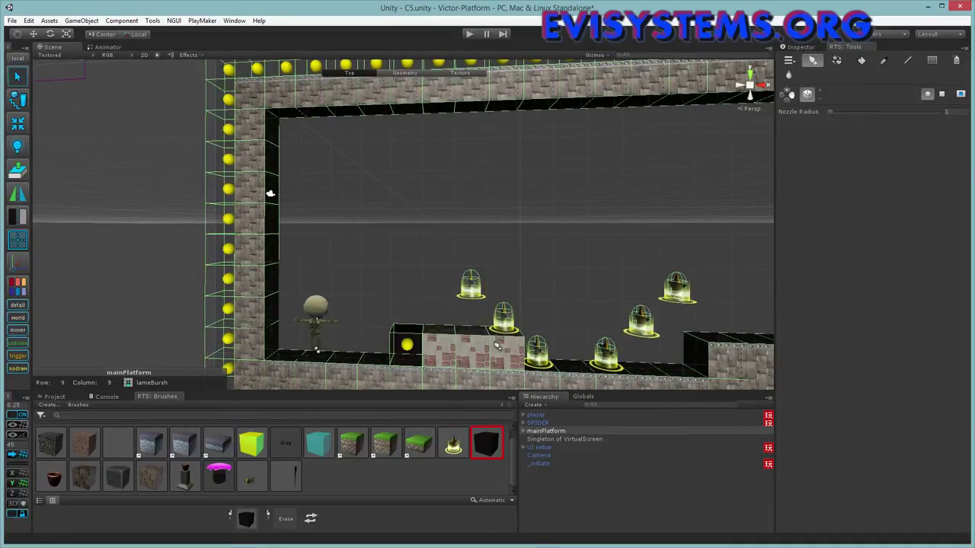
right_drag(499, 346, 450, 344)
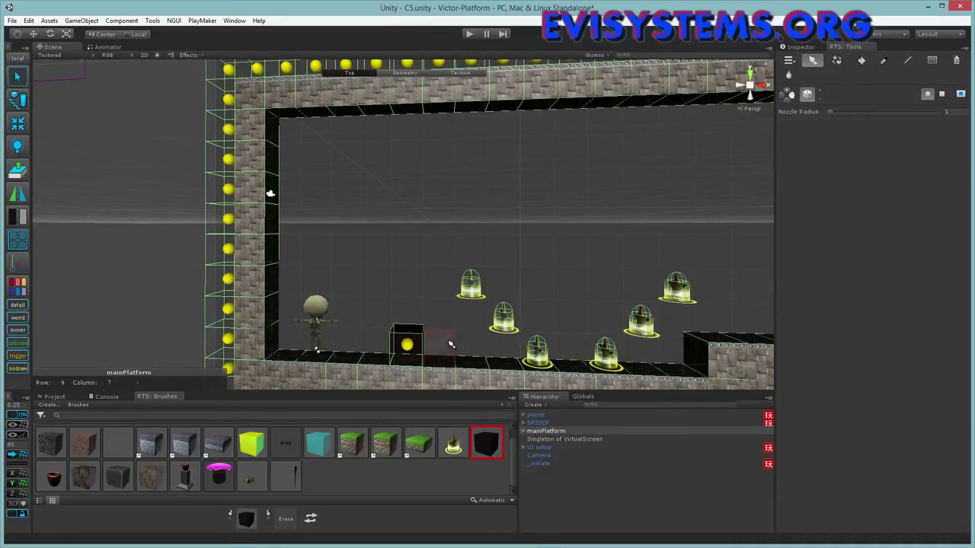
drag(416, 312, 440, 314)
mouse_move(440, 314)
right_down()
mouse_move(406, 319)
mouse_move(404, 336)
right_up()
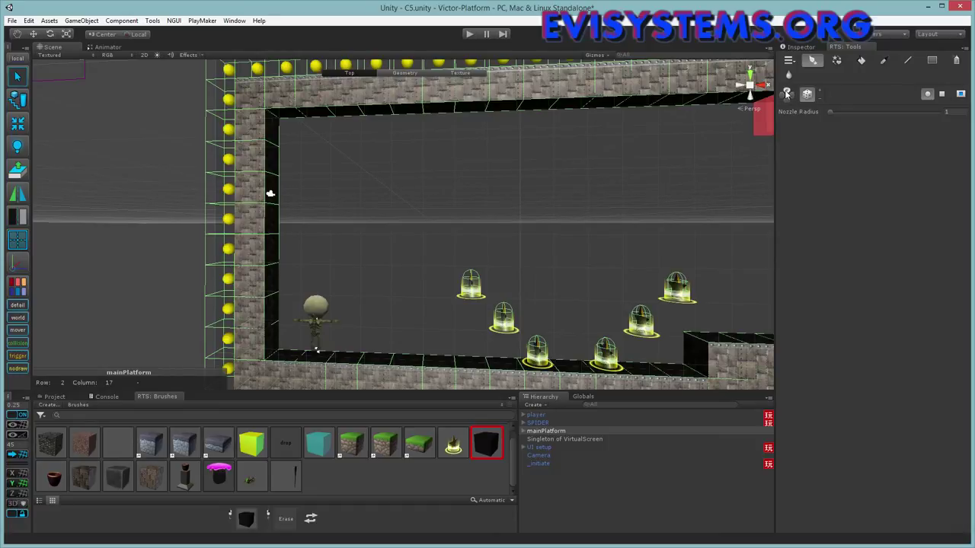
- Paint a large stacked block of lameBursh tiles beside the character to test how the orientations react
drag(406, 345, 384, 345)
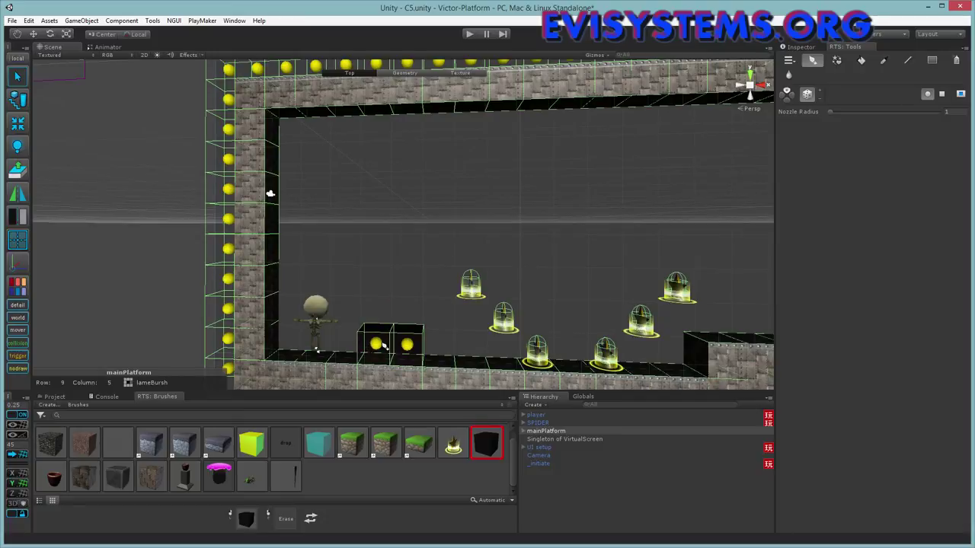
click(405, 318)
click(437, 346)
click(446, 316)
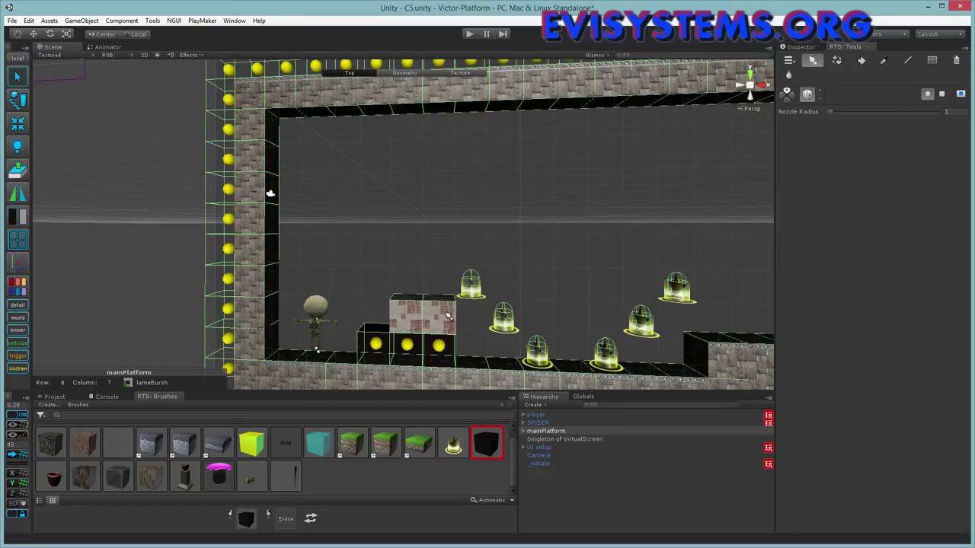
click(440, 283)
click(407, 282)
click(370, 284)
click(407, 317)
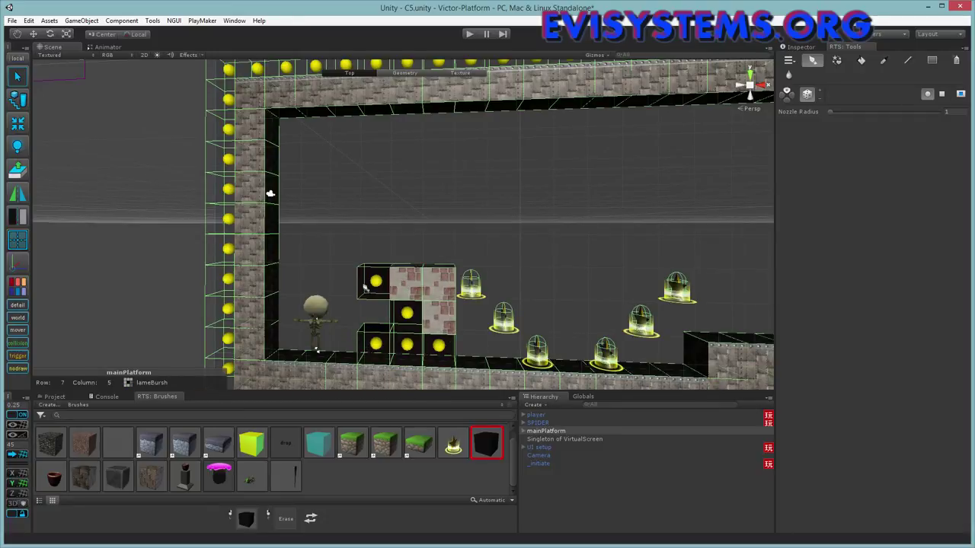
mouse_move(364, 287)
mouse_down()
mouse_move(368, 323)
mouse_move(468, 330)
mouse_move(501, 287)
mouse_move(509, 332)
mouse_move(478, 251)
mouse_move(347, 251)
mouse_move(470, 190)
mouse_move(449, 224)
mouse_move(384, 238)
mouse_move(344, 228)
mouse_up()
middle_drag(467, 247, 443, 147)
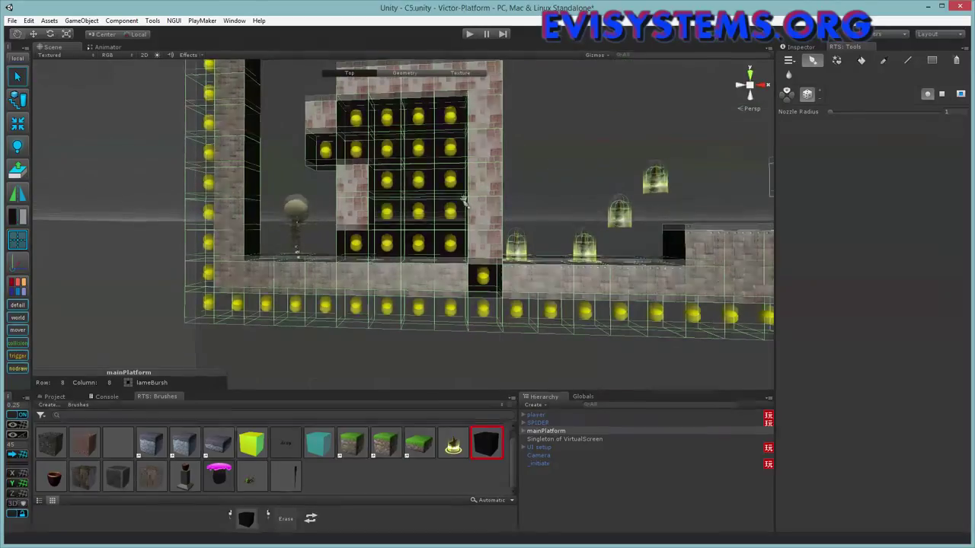
middle_drag(539, 87, 529, 217)
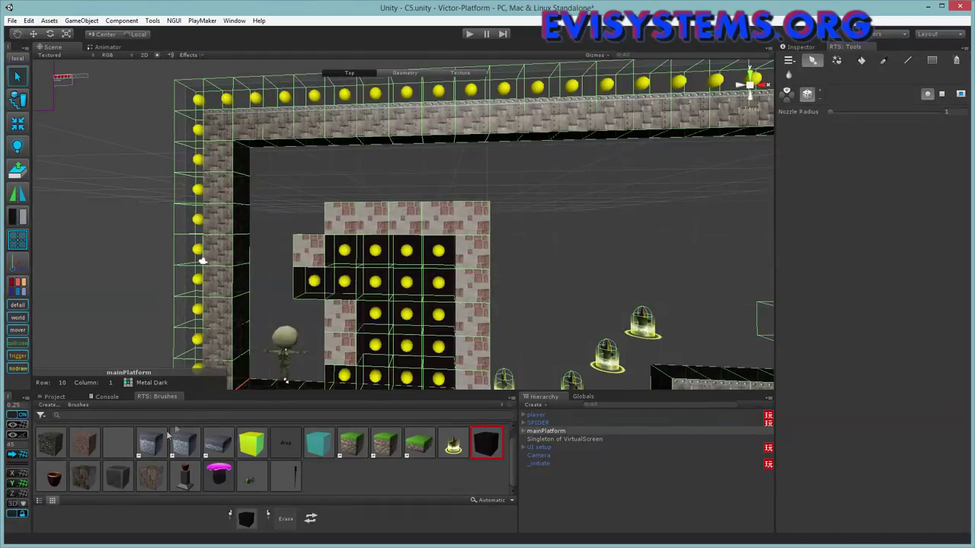
- Repair the overwritten floor tile with the Metal Dark brush and erase the lameBursh test block
click(90, 474)
mouse_move(470, 369)
middle_down()
mouse_move(497, 263)
mouse_move(475, 302)
mouse_move(459, 303)
middle_up()
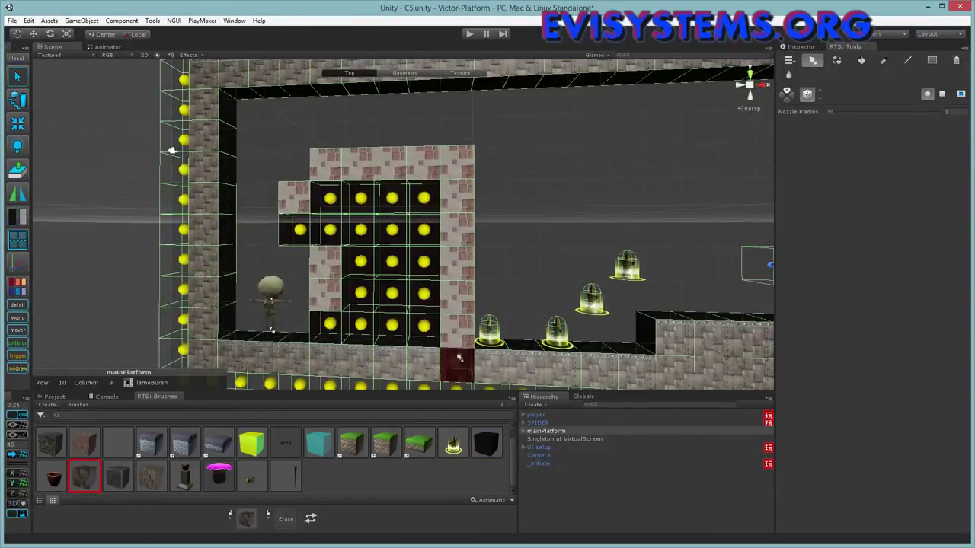
mouse_move(462, 333)
mouse_down()
mouse_move(358, 324)
mouse_move(335, 304)
mouse_move(455, 266)
mouse_move(303, 247)
mouse_move(366, 221)
mouse_move(396, 175)
mouse_move(326, 227)
mouse_move(490, 186)
mouse_move(456, 217)
mouse_move(423, 229)
mouse_up()
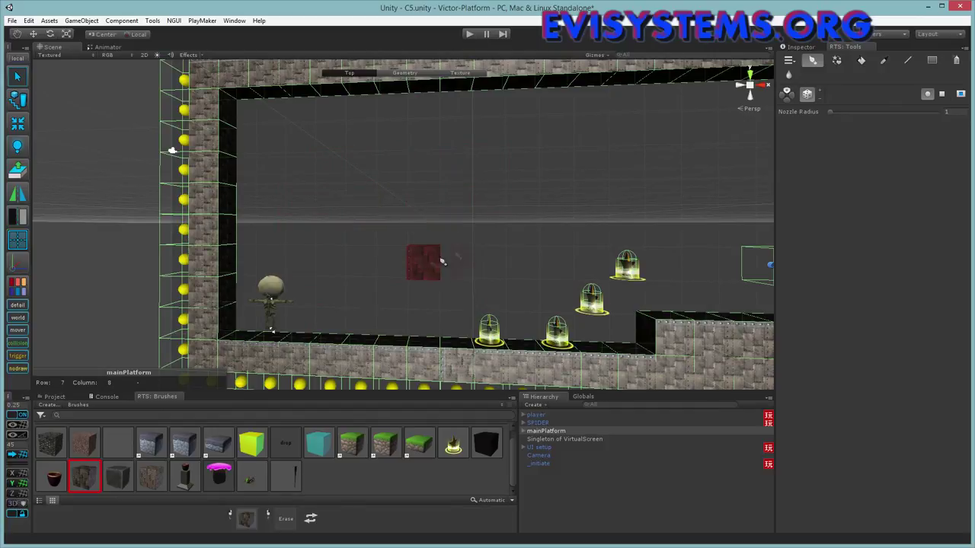
- Examine the alias target and material mapping of the Grass Platform brush in the designer
middle_drag(510, 236, 460, 263)
click(351, 442)
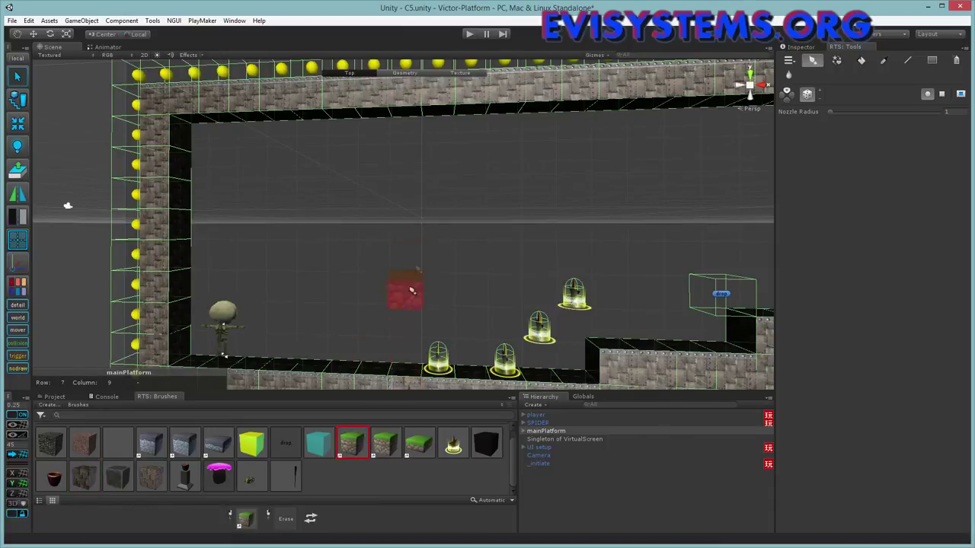
double_click(361, 445)
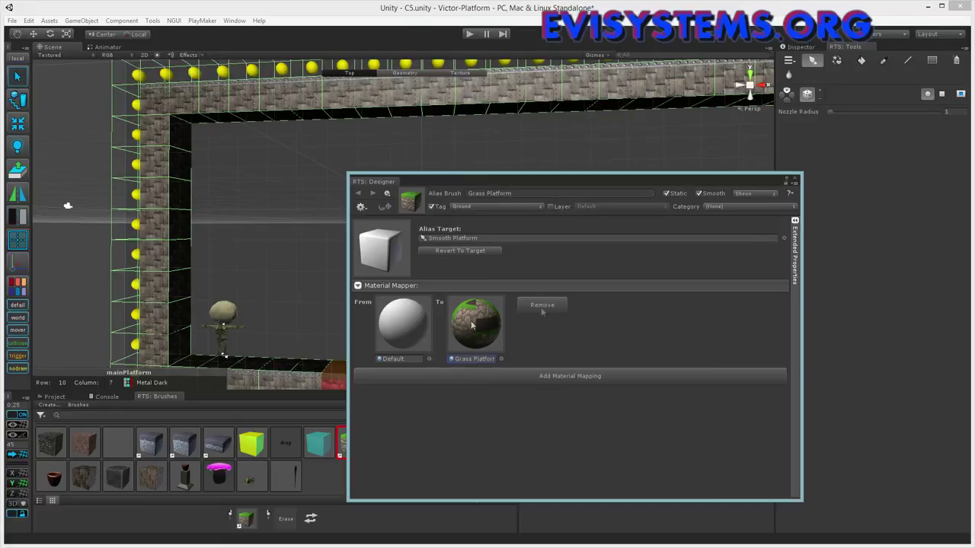
click(794, 182)
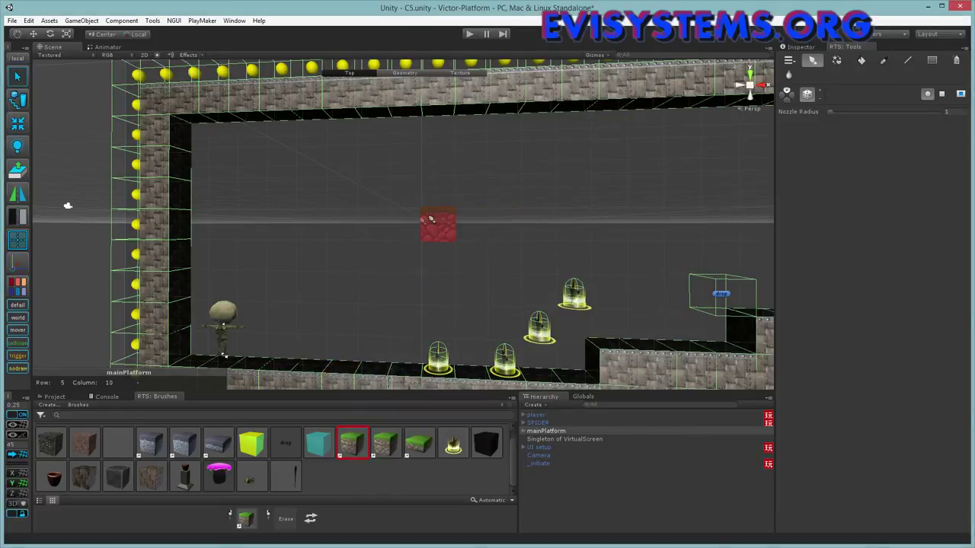
- Paint a large irregular block of Grass Platform tiles in the room and cycle the variation of one upper tile
mouse_move(372, 223)
mouse_down()
mouse_move(531, 229)
mouse_move(553, 196)
mouse_move(392, 194)
mouse_move(305, 228)
mouse_move(434, 328)
mouse_move(354, 266)
mouse_move(348, 235)
mouse_up()
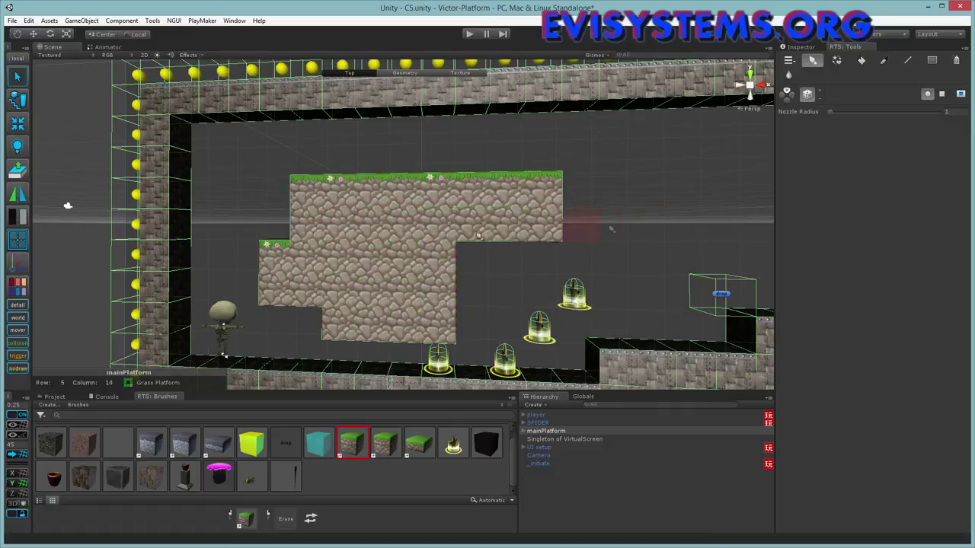
click(837, 60)
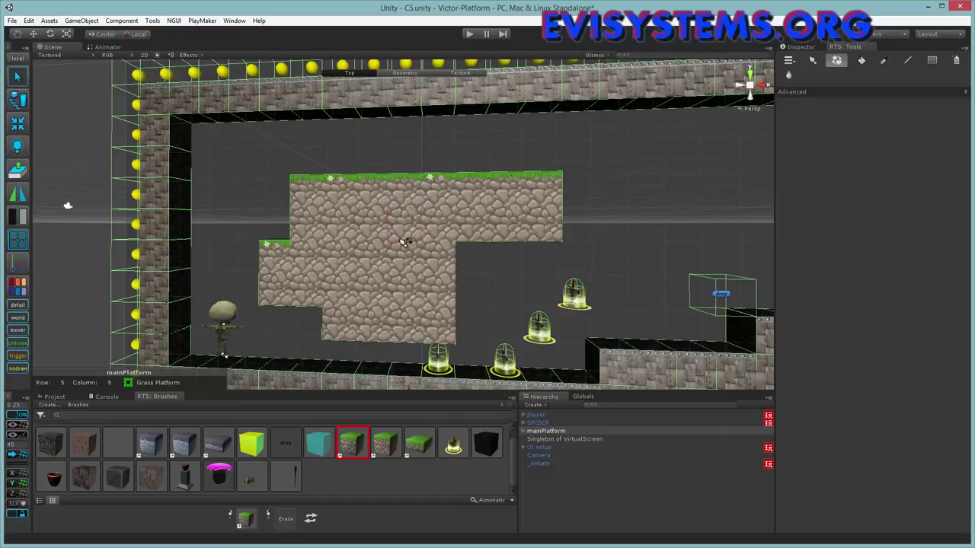
click(487, 195)
- Paint blue-grey stone platform tiles over parts of the grass block and extend its outline
click(151, 444)
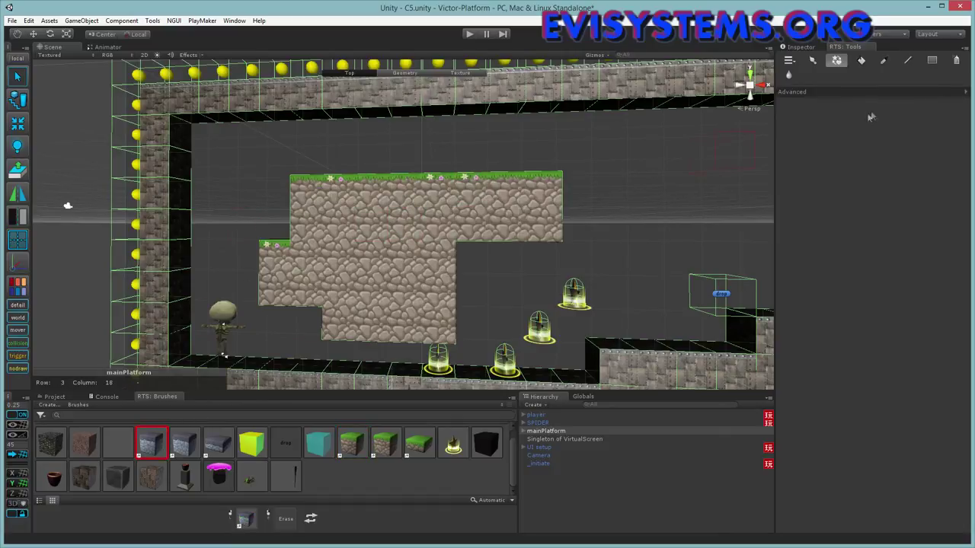
click(815, 63)
mouse_move(618, 154)
mouse_down()
mouse_move(403, 227)
mouse_move(446, 191)
mouse_move(622, 194)
mouse_move(375, 213)
mouse_move(277, 180)
mouse_move(384, 191)
mouse_move(434, 174)
mouse_up()
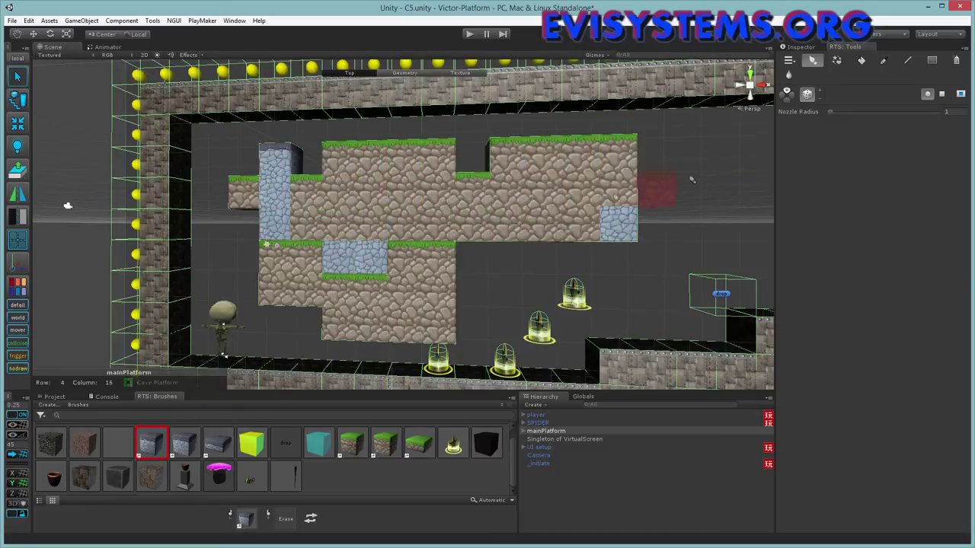
- Repaint the block with the thin grass platform brush, Grass Platform (Small) and the full Grass Platform brush
click(418, 444)
mouse_move(404, 264)
mouse_down()
mouse_move(507, 190)
mouse_move(362, 221)
mouse_move(336, 237)
mouse_move(434, 271)
mouse_up()
click(386, 444)
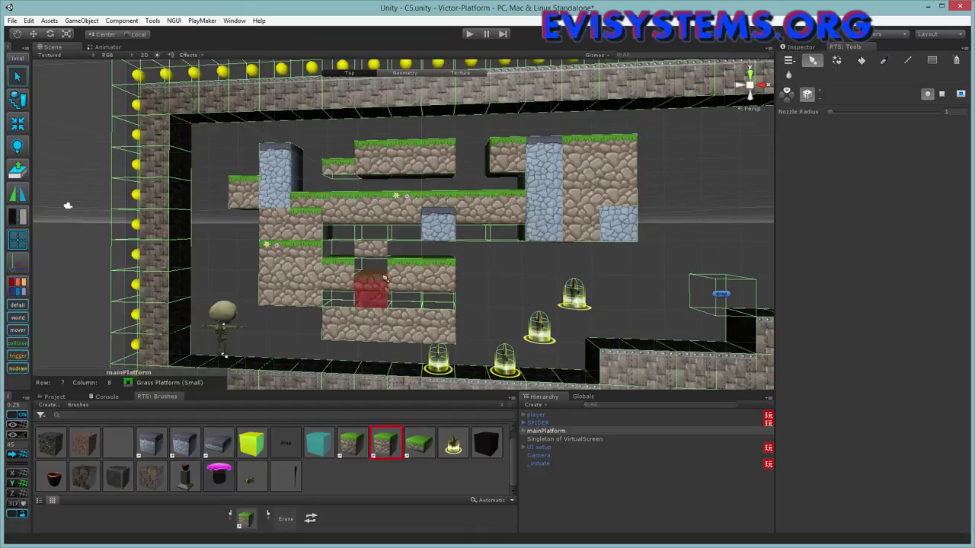
mouse_move(373, 290)
mouse_down()
mouse_move(427, 259)
mouse_move(363, 253)
mouse_move(327, 236)
mouse_move(346, 286)
mouse_move(281, 249)
mouse_move(294, 200)
mouse_move(284, 172)
mouse_move(371, 189)
mouse_move(483, 178)
mouse_move(457, 228)
mouse_up()
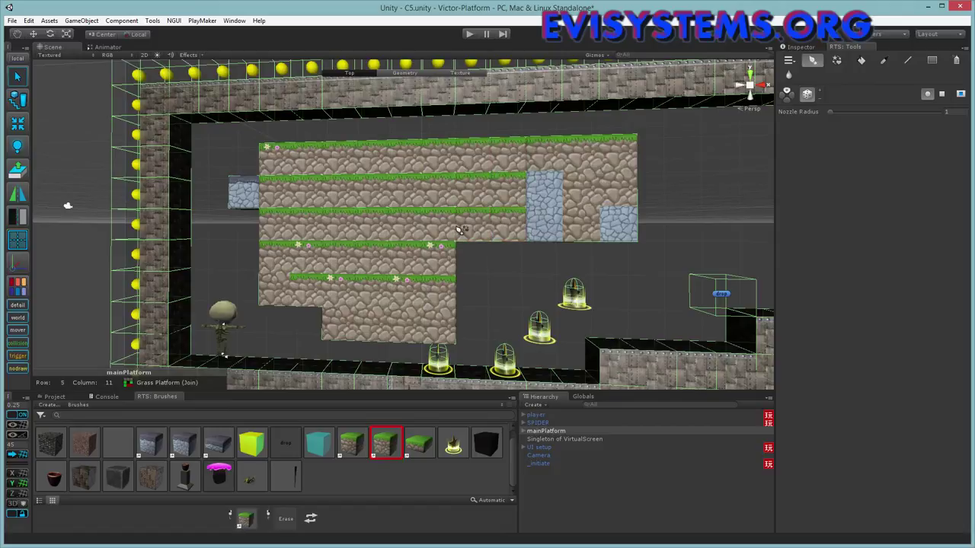
click(352, 444)
mouse_move(372, 221)
mouse_down()
mouse_move(477, 221)
mouse_move(332, 188)
mouse_move(385, 272)
mouse_move(546, 161)
mouse_move(474, 219)
mouse_move(607, 176)
mouse_move(577, 207)
mouse_up()
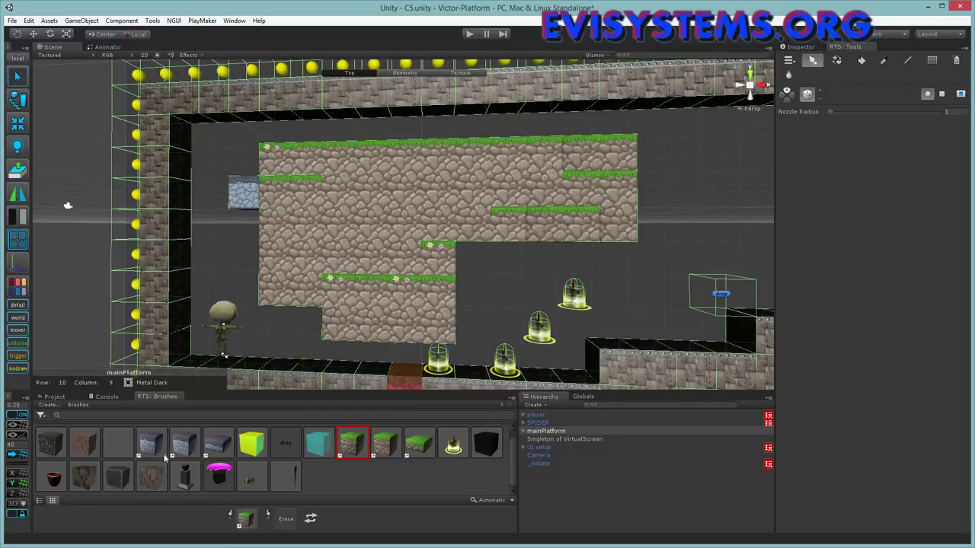
- Paint over most of the grass block with the Bricks brush
click(80, 454)
mouse_move(305, 263)
mouse_down()
mouse_move(476, 190)
mouse_move(343, 293)
mouse_move(577, 186)
mouse_move(479, 145)
mouse_move(284, 262)
mouse_move(561, 236)
mouse_move(361, 303)
mouse_move(347, 328)
mouse_move(328, 327)
mouse_up()
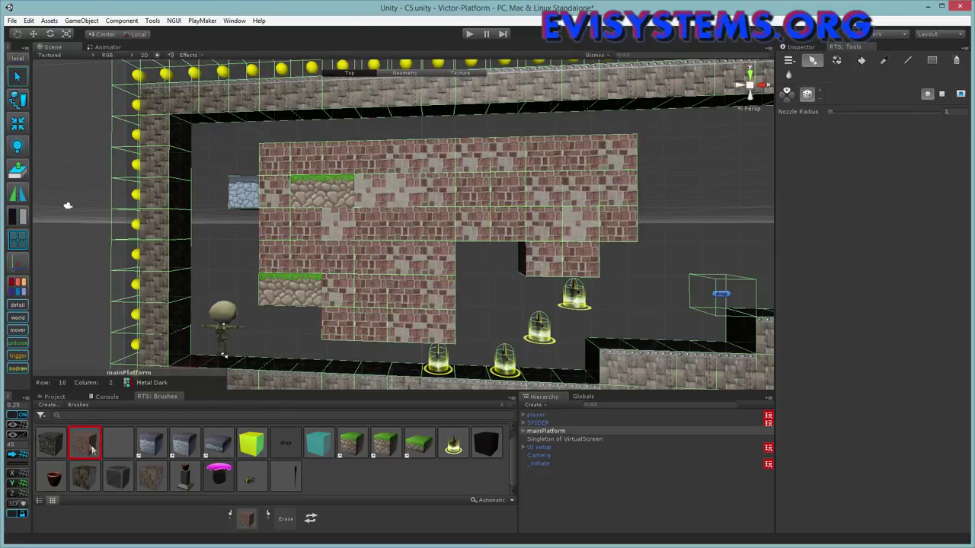
- View the Bricks brush setup in the designer and erase the painted test block from the room
double_click(85, 445)
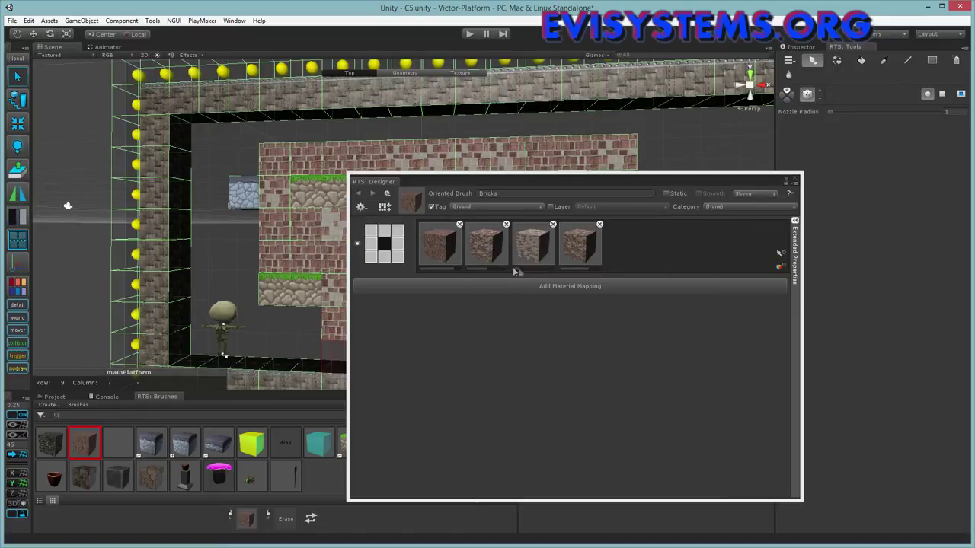
click(796, 181)
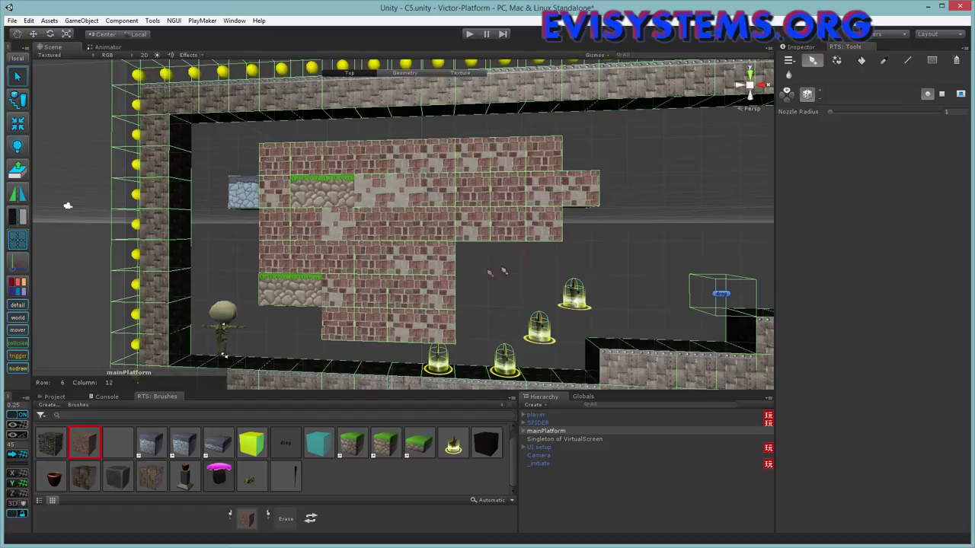
mouse_move(503, 271)
mouse_down()
mouse_move(358, 320)
mouse_move(284, 285)
mouse_move(381, 251)
mouse_move(279, 207)
mouse_move(283, 157)
mouse_move(543, 163)
mouse_move(297, 236)
mouse_move(486, 261)
mouse_move(438, 263)
mouse_up()
- Examine which prefab variations the default orientation of the Bricks brush uses
double_click(82, 448)
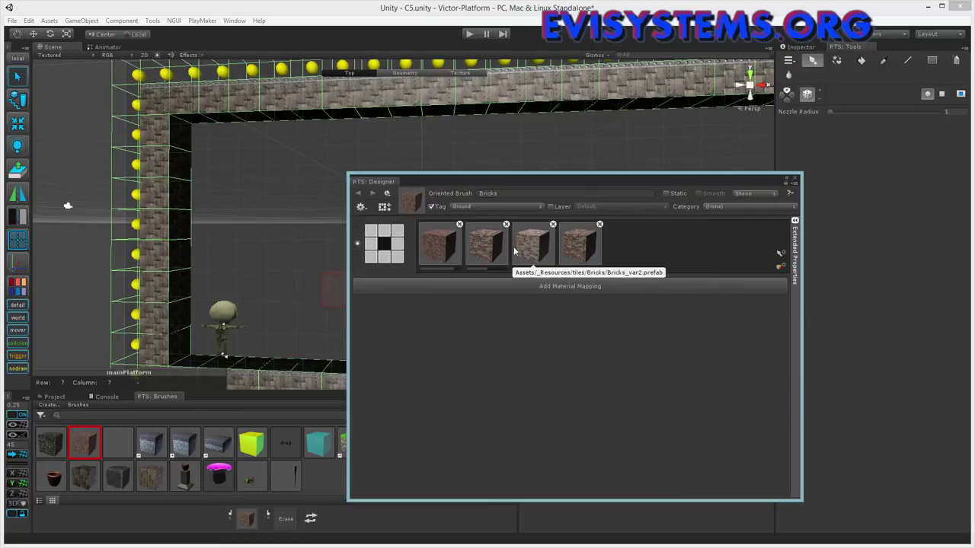
click(795, 182)
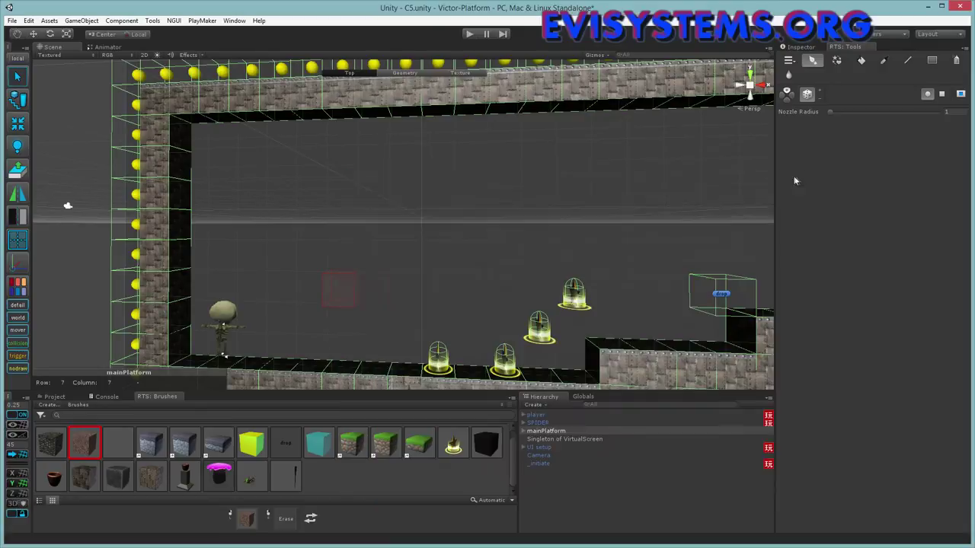
- Paint a four-row wall of Bricks tiles across the room to test the random variations, and erase it
mouse_move(338, 175)
mouse_down()
mouse_move(685, 160)
mouse_move(644, 180)
mouse_move(339, 190)
mouse_move(385, 224)
mouse_move(617, 235)
mouse_move(689, 224)
mouse_move(545, 259)
mouse_move(325, 259)
mouse_move(319, 177)
mouse_move(244, 228)
mouse_move(275, 227)
mouse_move(257, 166)
mouse_up()
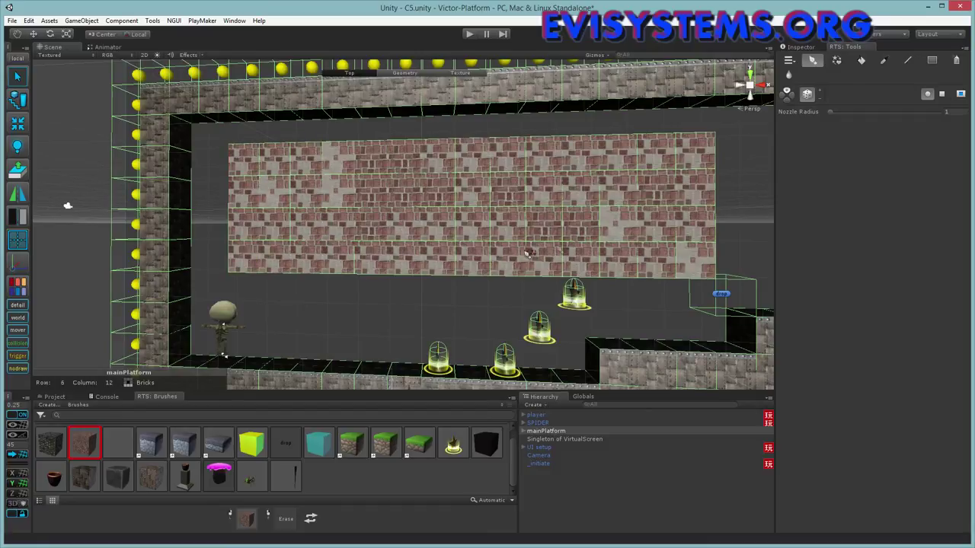
mouse_move(685, 256)
right_down()
mouse_move(317, 243)
mouse_move(241, 225)
mouse_move(304, 154)
right_up()
mouse_move(305, 156)
mouse_down()
mouse_move(624, 153)
mouse_move(688, 169)
mouse_up()
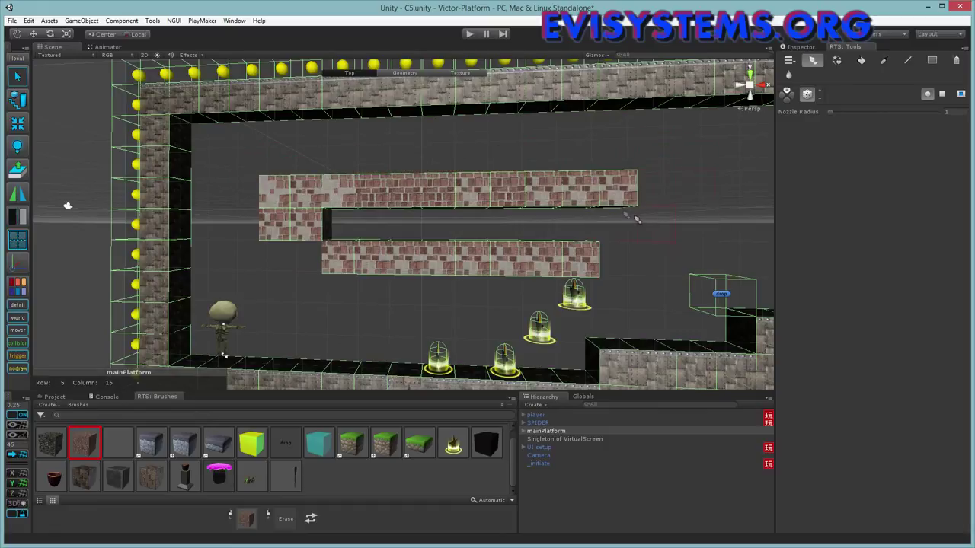
mouse_move(637, 219)
mouse_down()
mouse_move(299, 204)
mouse_move(446, 223)
mouse_move(511, 249)
mouse_move(583, 217)
mouse_up()
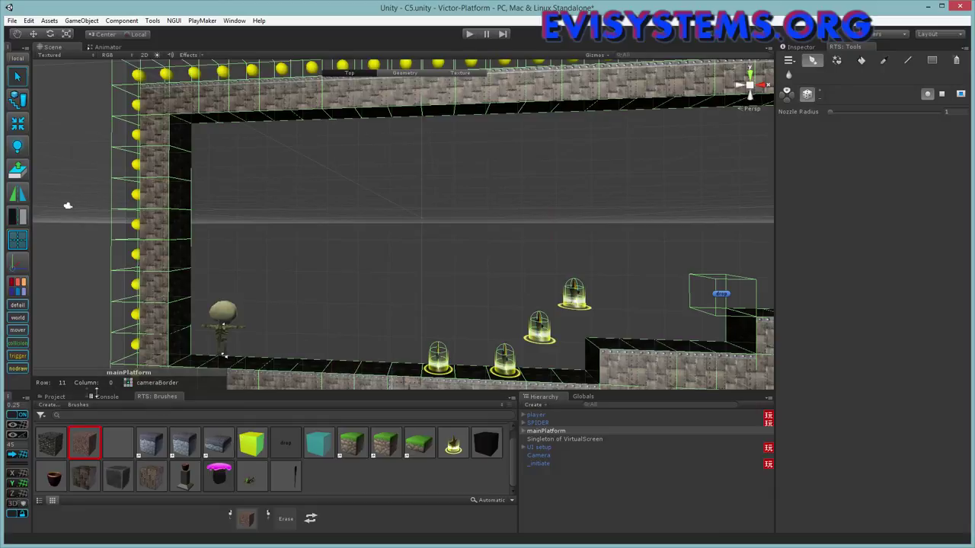
- Find the sbsar folder of procedural materials under _Resources/gfx in the project assets
click(50, 405)
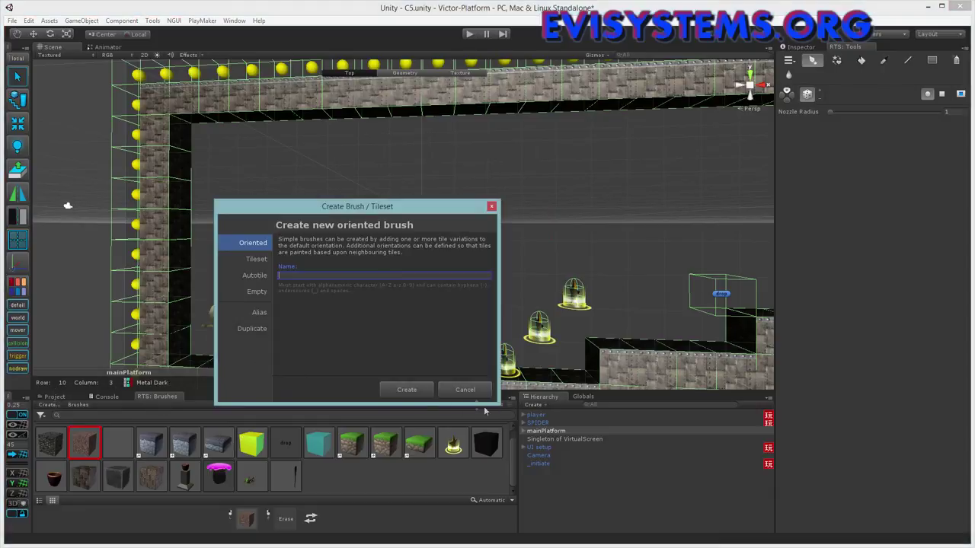
click(455, 393)
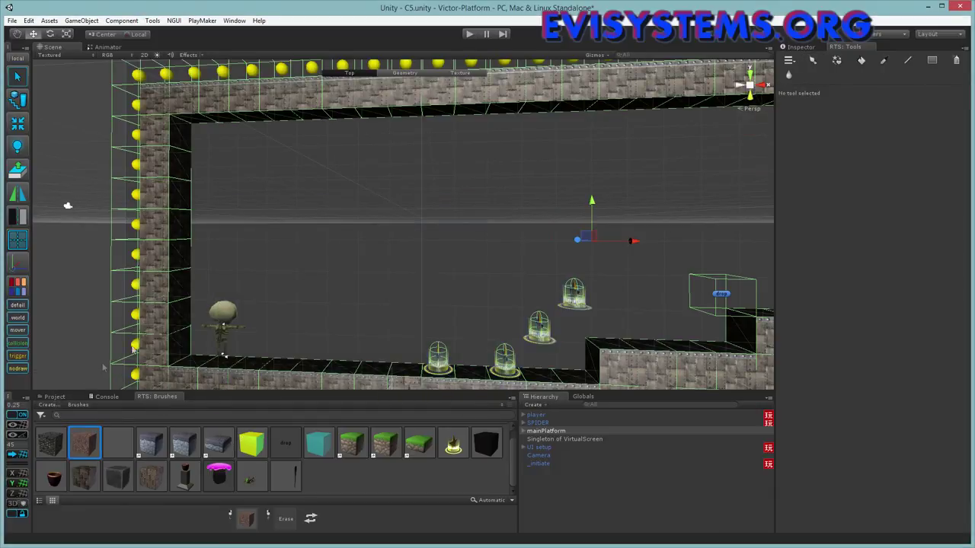
click(54, 397)
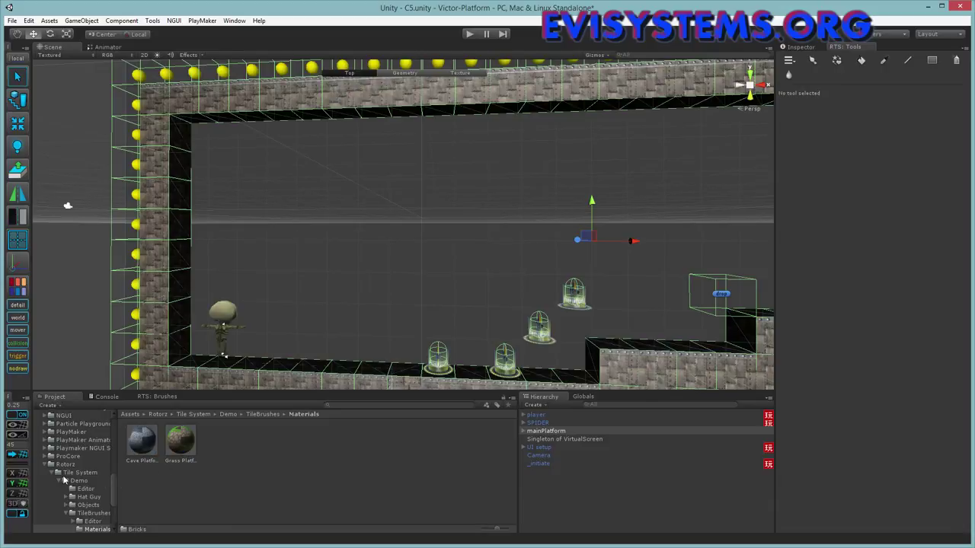
scroll(48, 472, up, 10)
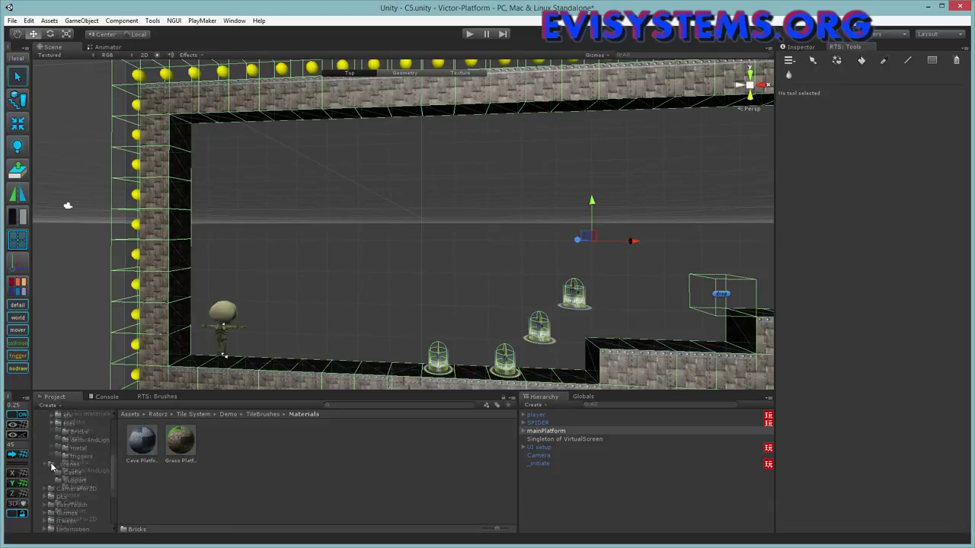
scroll(57, 481, down, 2)
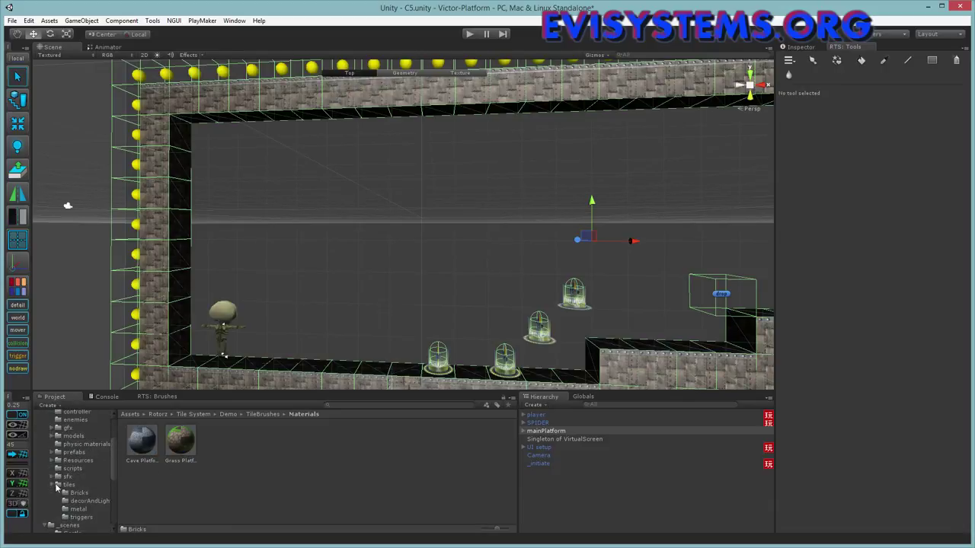
scroll(57, 491, down, 4)
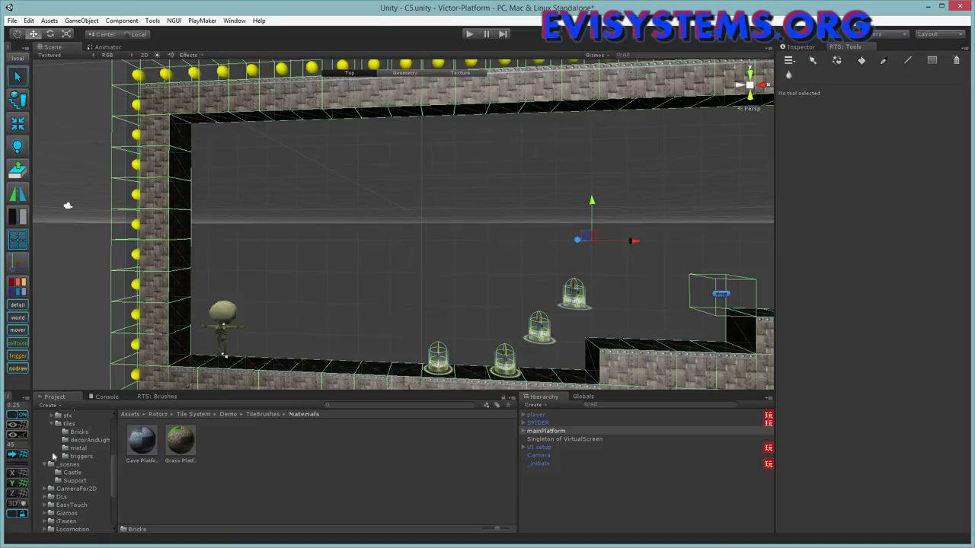
scroll(53, 457, up, 4)
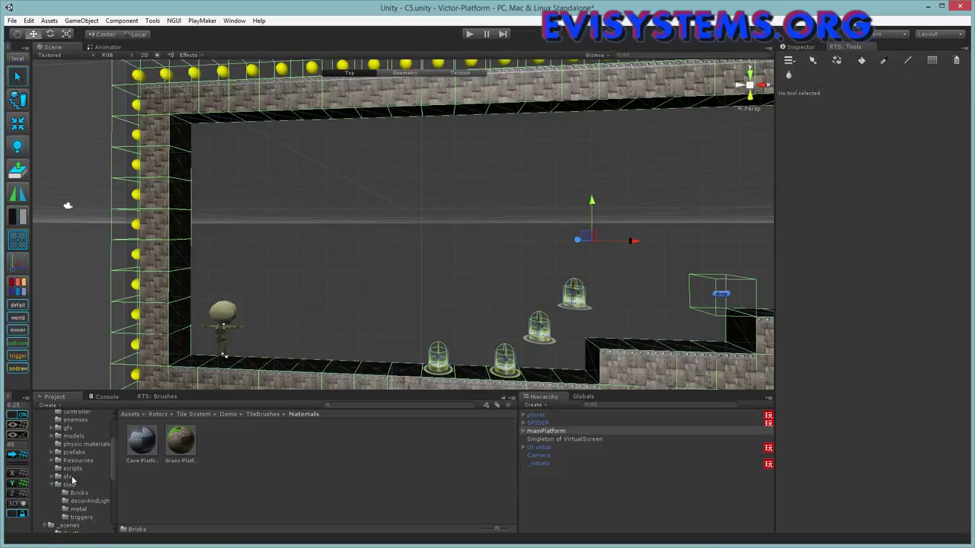
scroll(61, 478, up, 2)
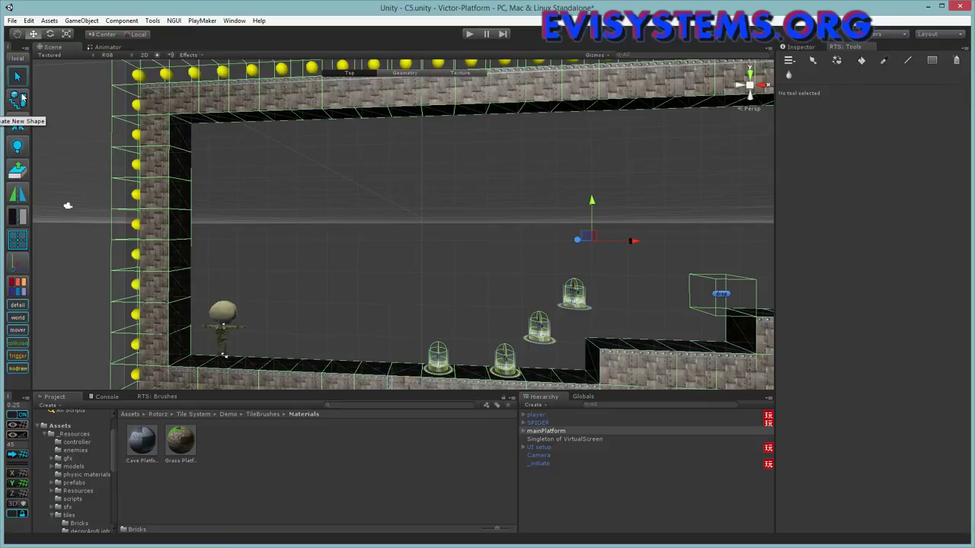
click(23, 102)
click(765, 75)
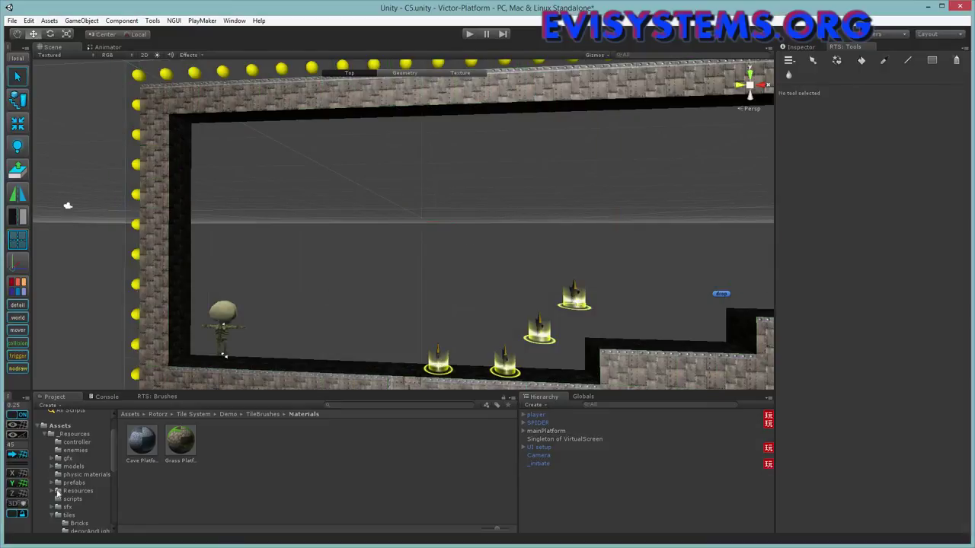
click(67, 459)
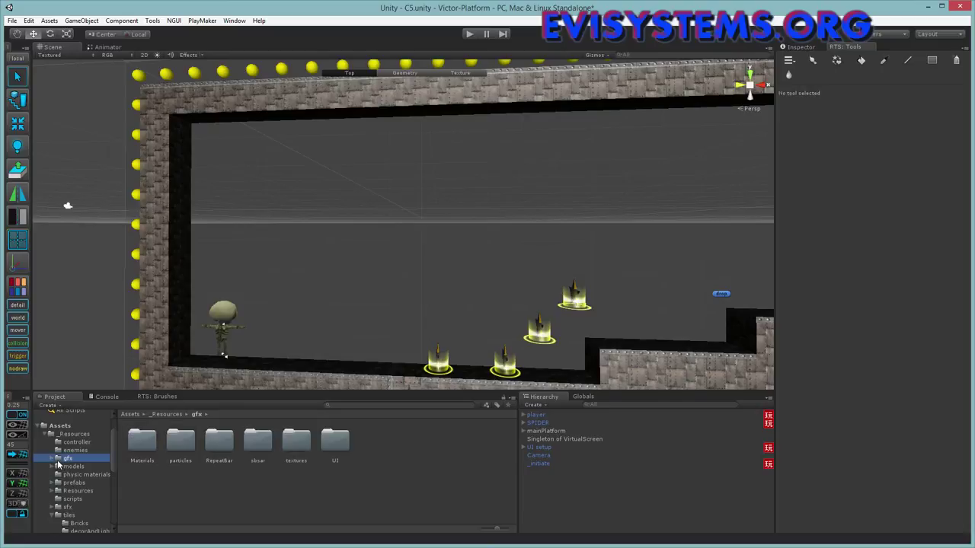
click(52, 458)
click(78, 490)
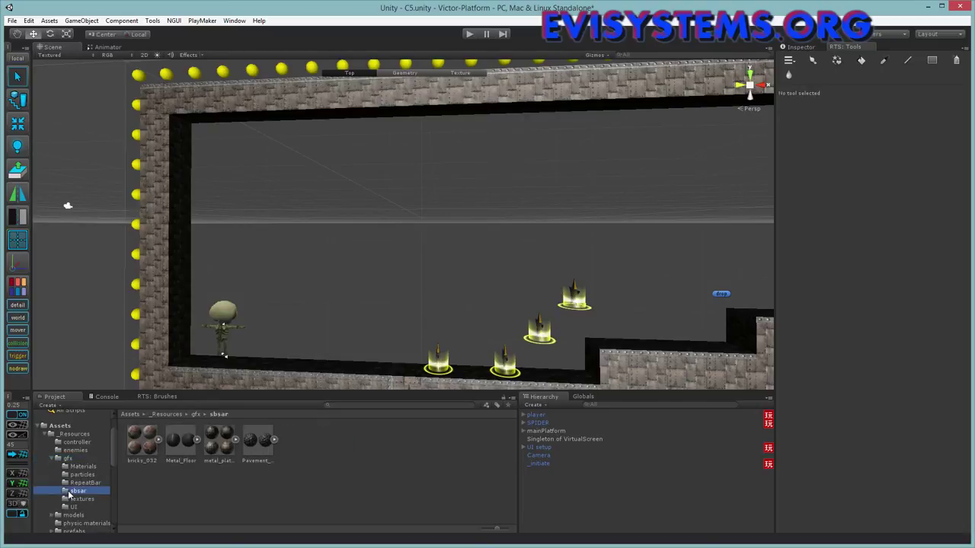
- Examine the bricks_032 procedural material variations and their properties
click(148, 447)
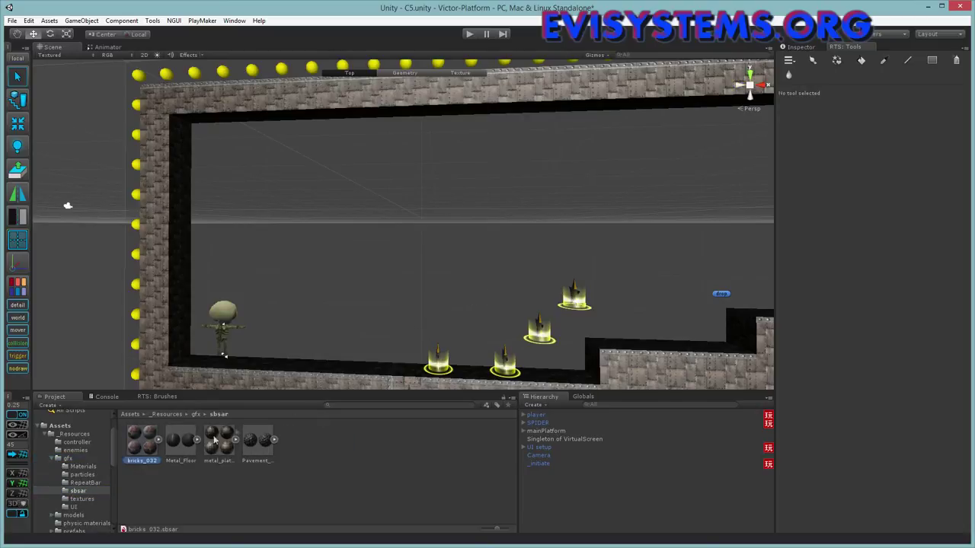
click(158, 441)
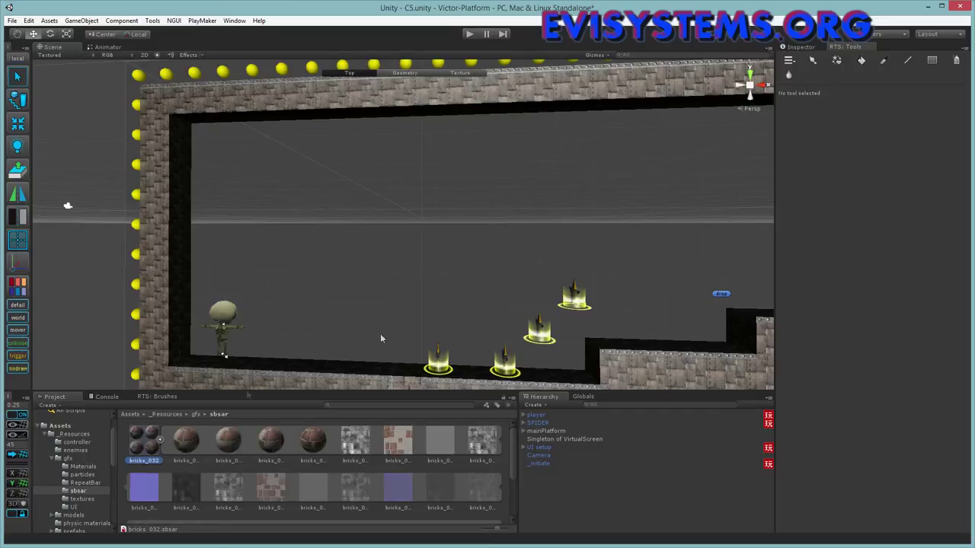
click(819, 49)
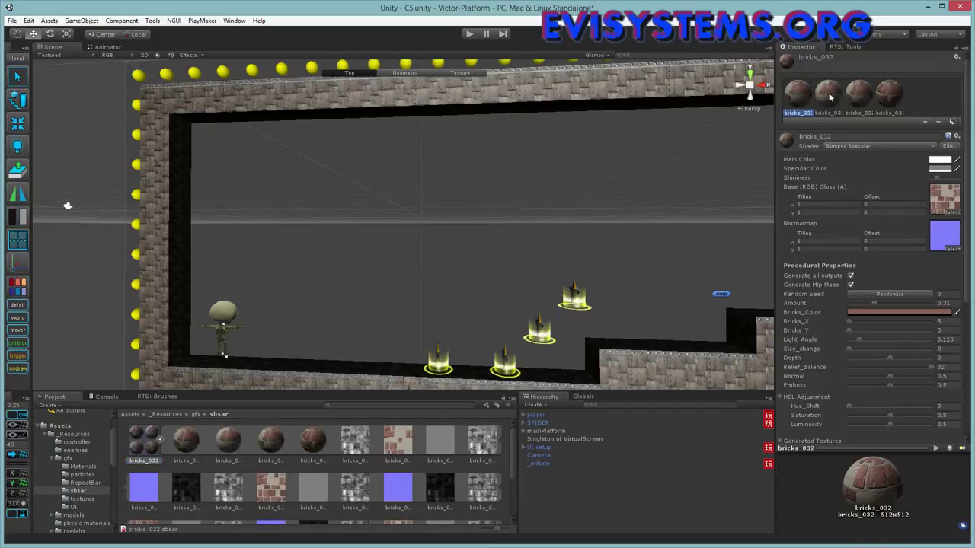
click(318, 443)
click(277, 444)
click(232, 443)
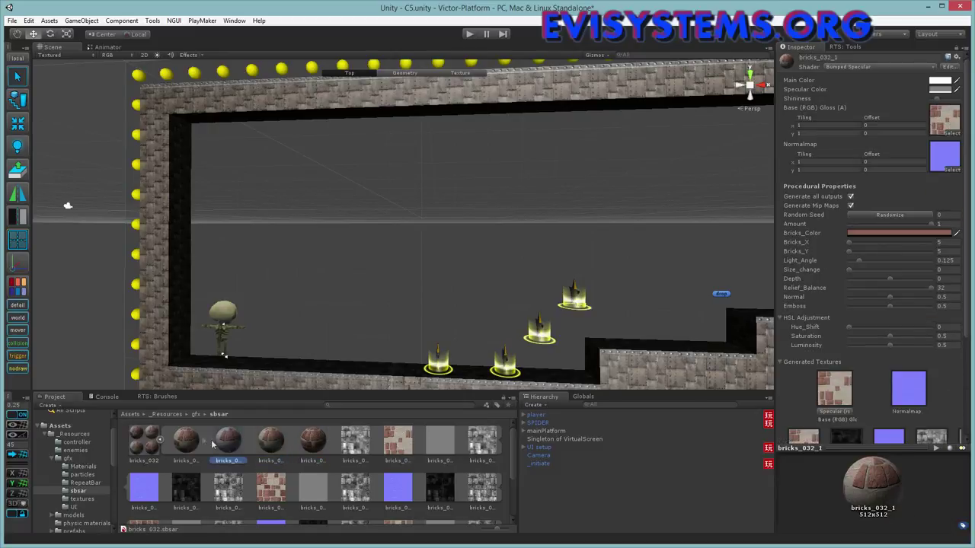
click(188, 443)
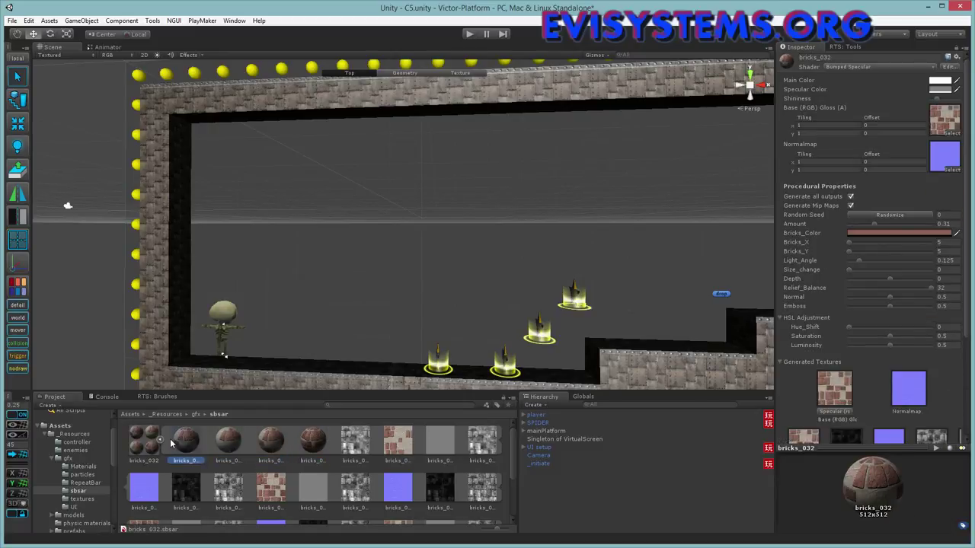
click(161, 441)
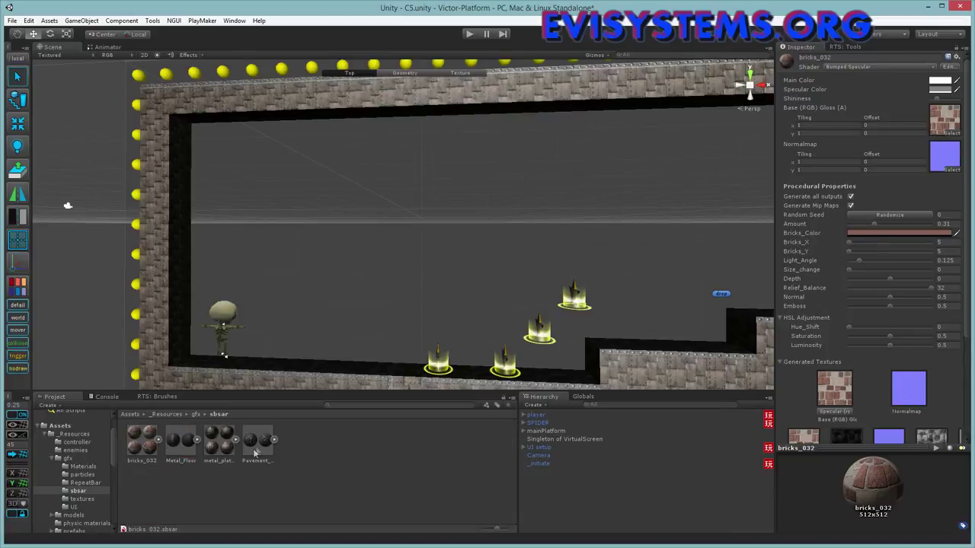
- Compare the metal_plate_002 procedural material variations, including the metal_plate_002_box versions, and their properties
scroll(352, 287, up, 5)
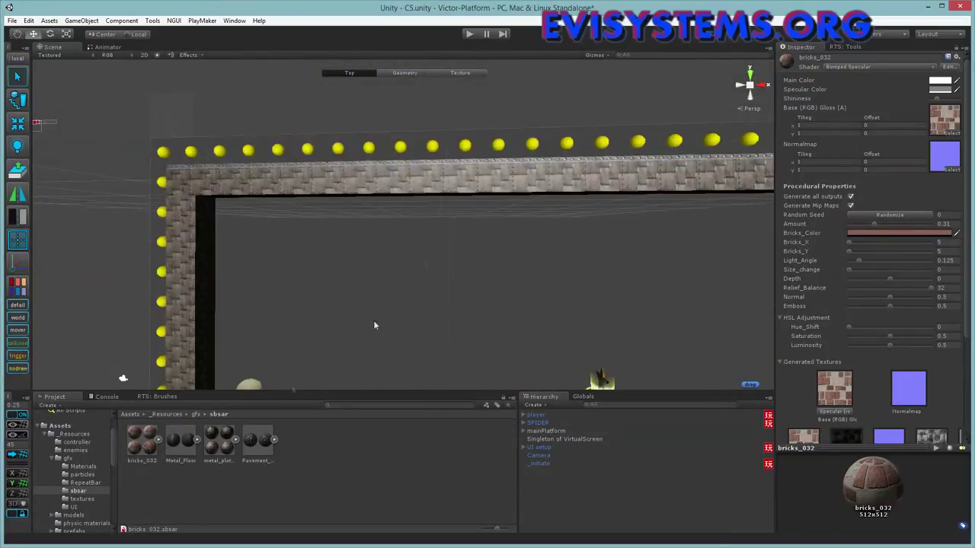
click(234, 441)
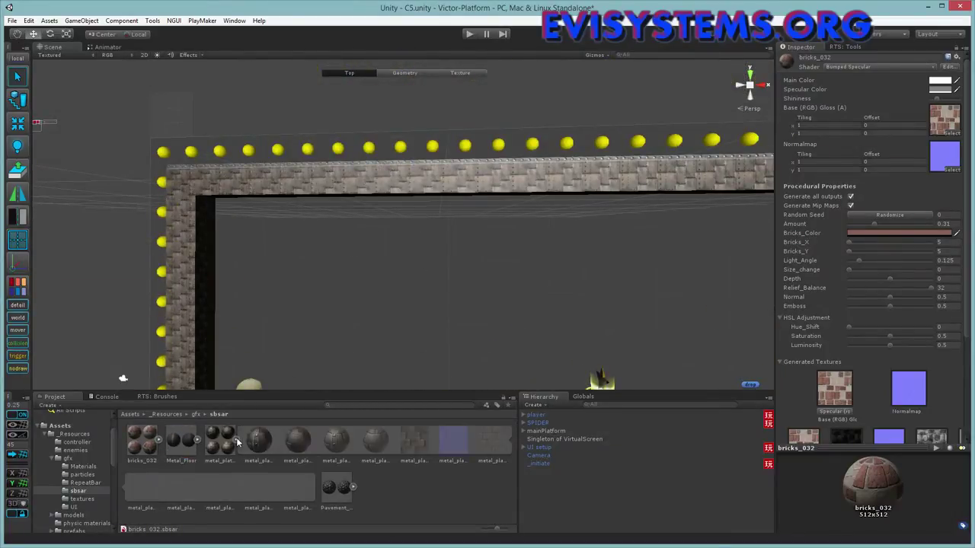
click(271, 444)
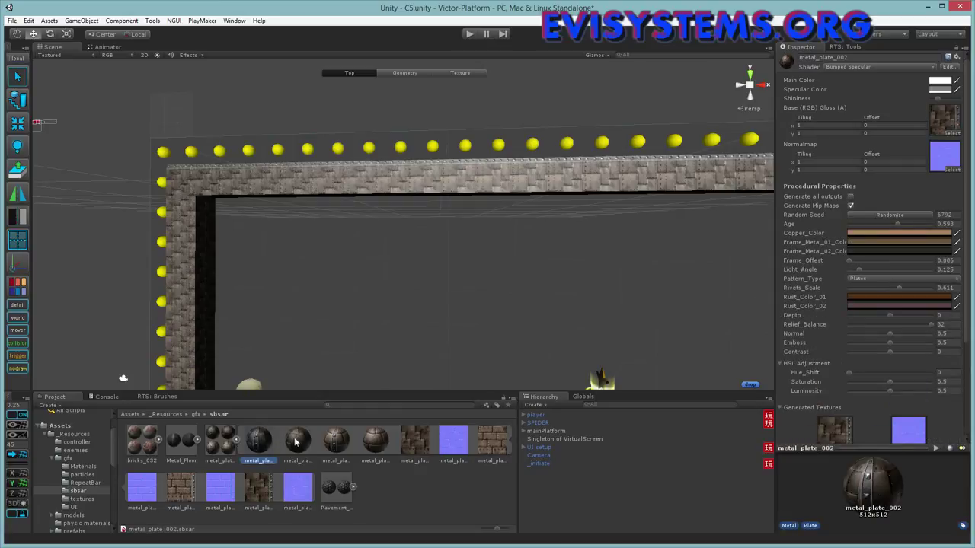
click(297, 442)
click(259, 442)
click(297, 441)
click(257, 442)
click(336, 440)
click(375, 440)
click(339, 441)
click(375, 440)
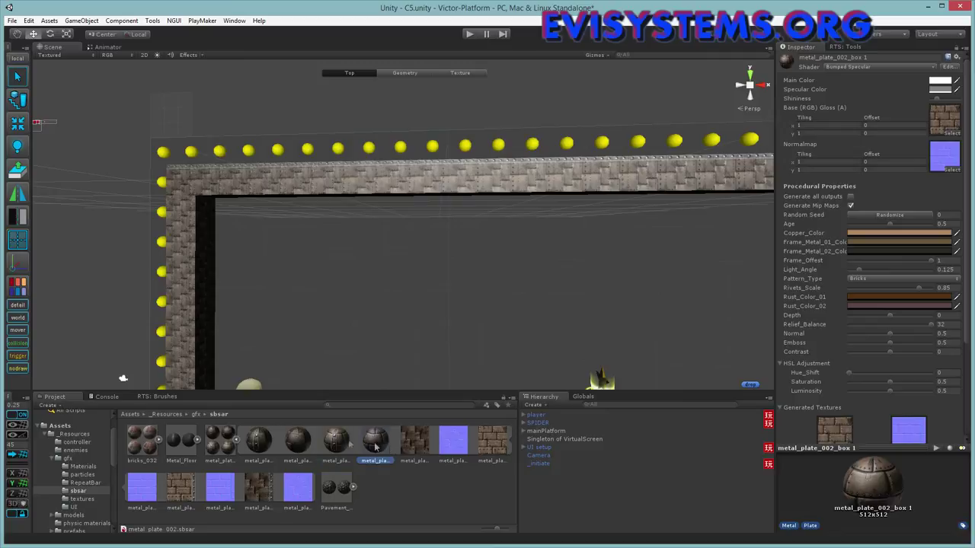
click(339, 441)
middle_drag(361, 371, 359, 340)
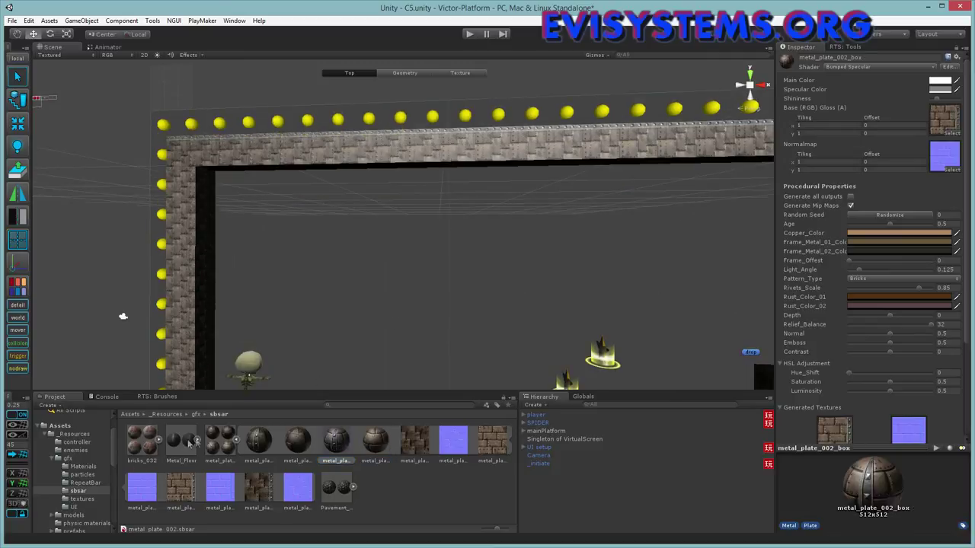
- Paint a two-row test block of Metal light tiles under the ceiling, extend it by one tile, and erase it
click(172, 397)
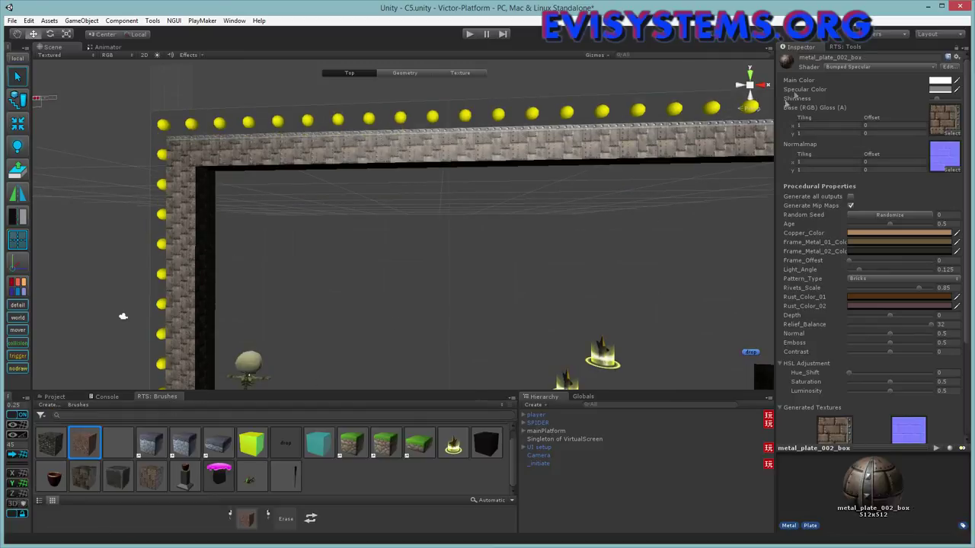
click(844, 46)
click(812, 60)
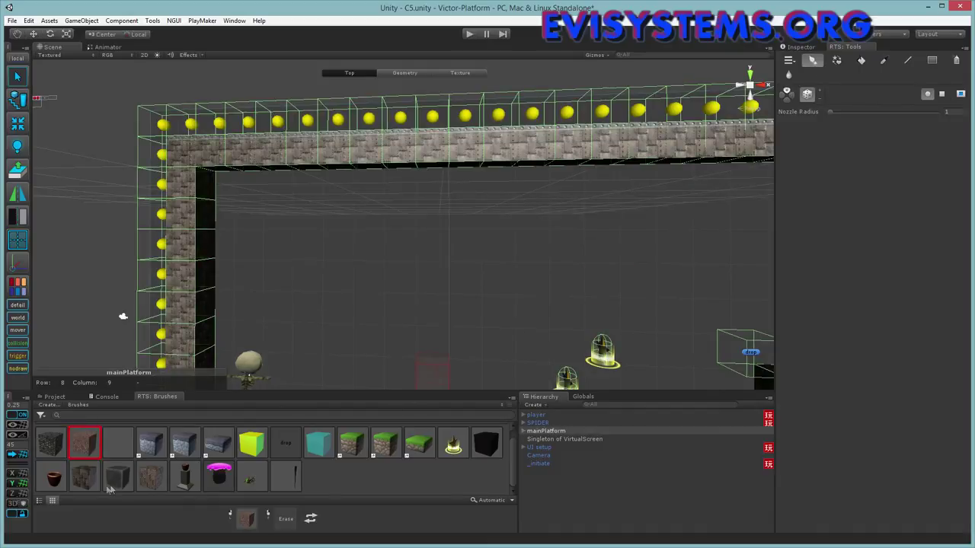
click(151, 476)
drag(204, 182, 524, 172)
drag(542, 213, 202, 214)
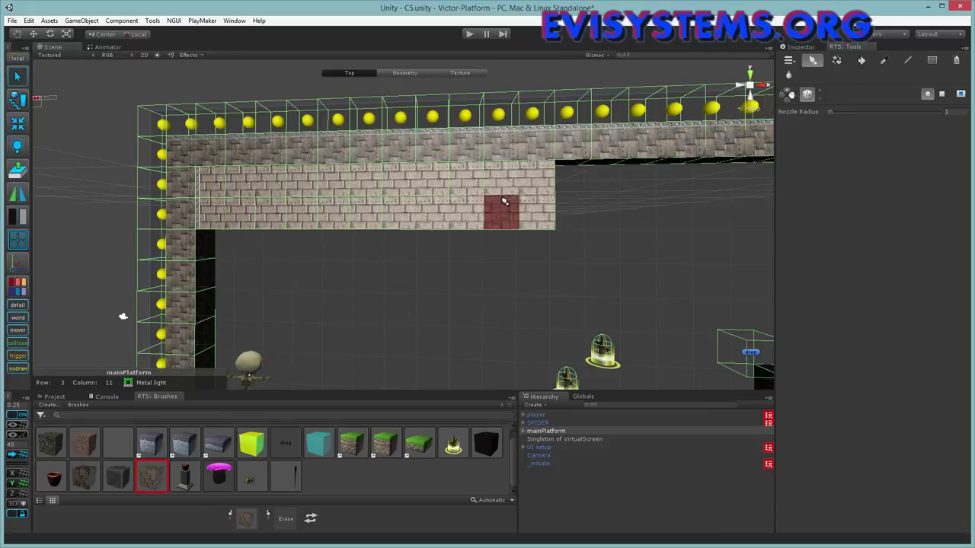
mouse_move(536, 179)
mouse_down()
mouse_move(252, 207)
mouse_move(231, 195)
mouse_move(286, 186)
mouse_move(403, 213)
mouse_move(567, 222)
mouse_up()
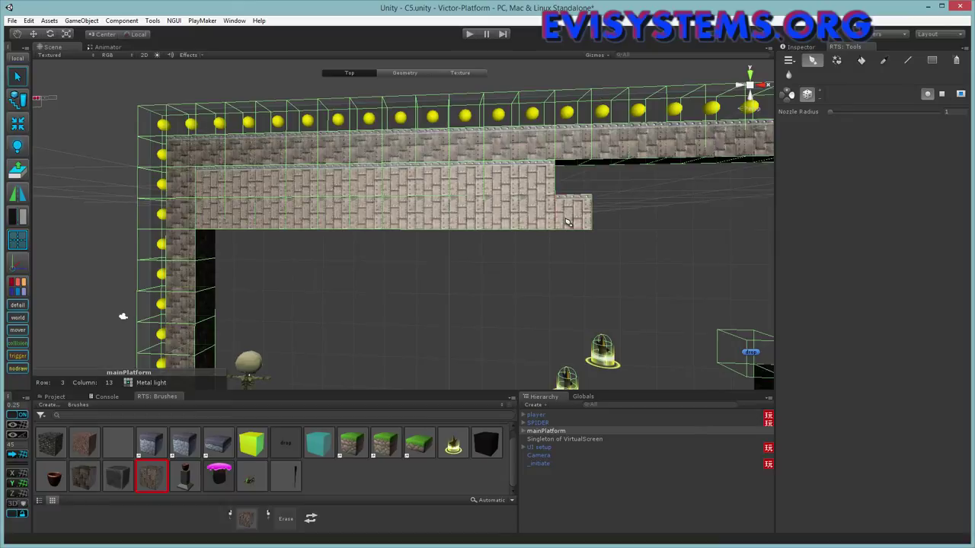
mouse_move(567, 222)
right_down()
mouse_move(232, 190)
mouse_move(255, 218)
mouse_move(480, 206)
mouse_move(435, 198)
mouse_move(435, 271)
right_up()
scroll(442, 275, down, 5)
scroll(448, 281, up, 5)
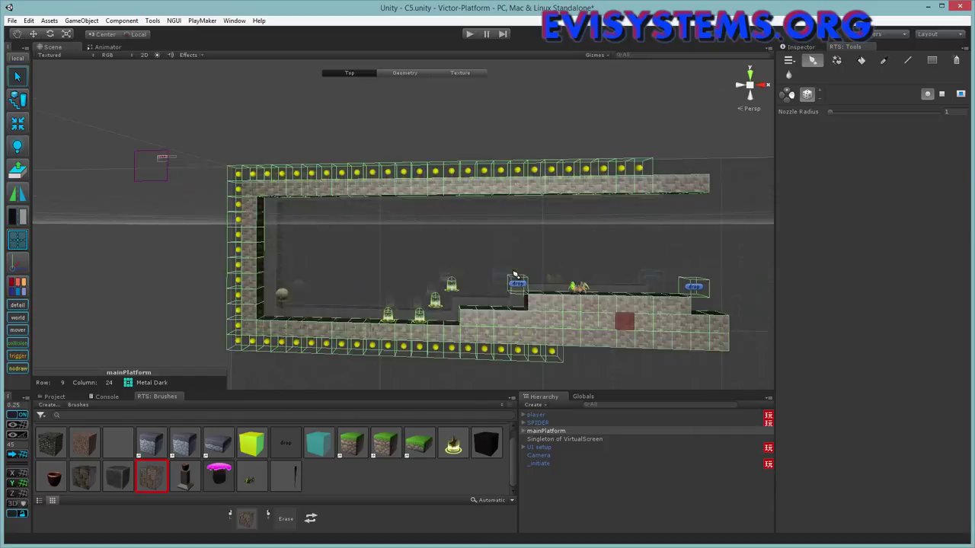
- Deactivate the Paint tool and deselect the mainPlatform tile system
click(813, 61)
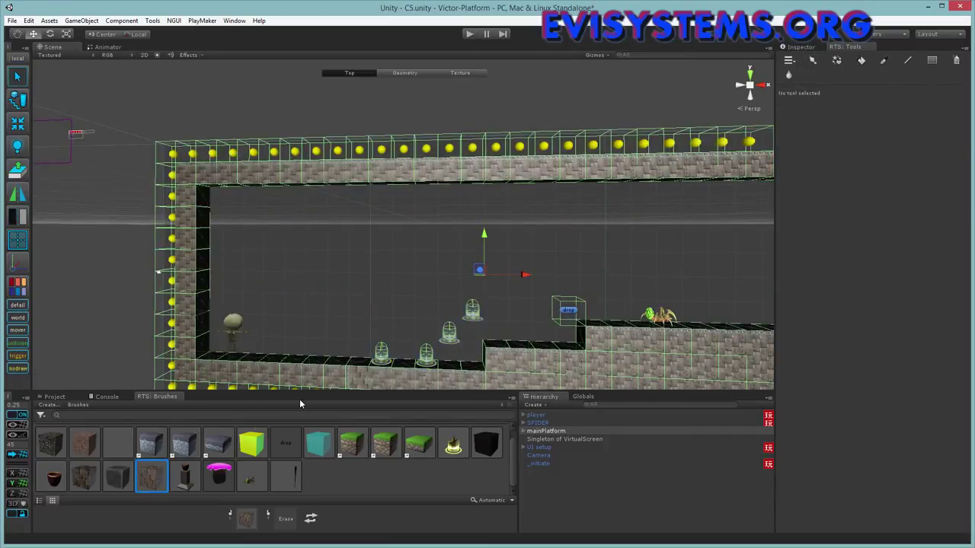
middle_drag(396, 313, 335, 272)
right_drag(335, 271, 381, 280)
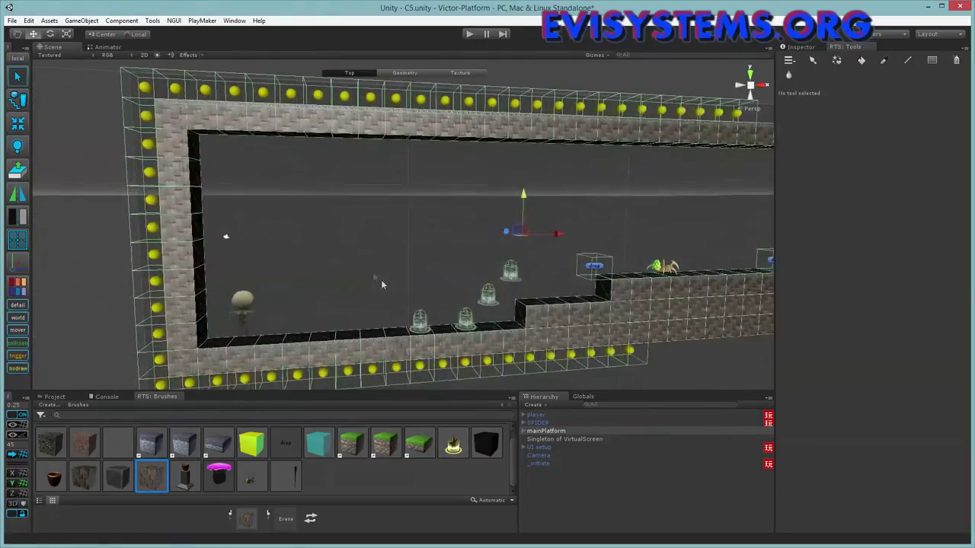
click(381, 280)
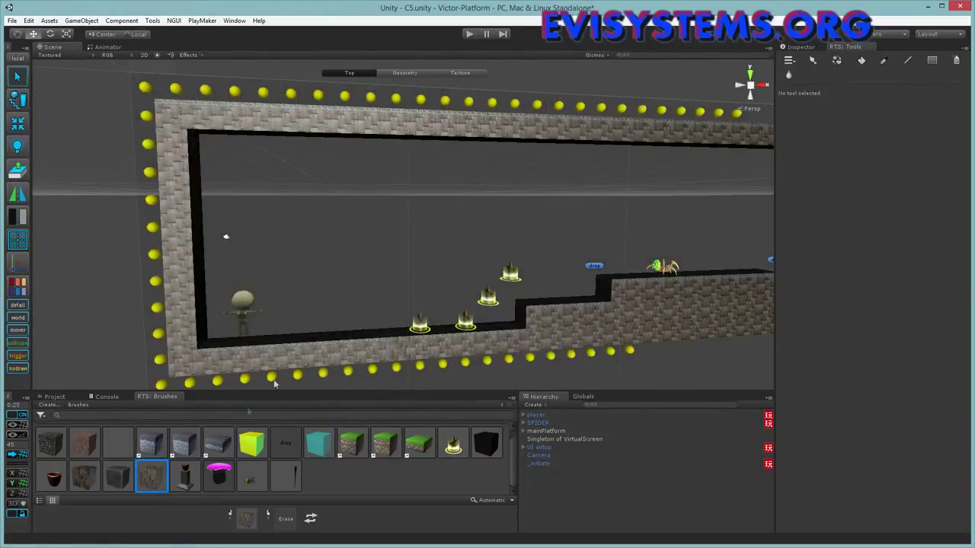
- Start a new tile system from the Large Tile preset and name it 1-background
click(792, 66)
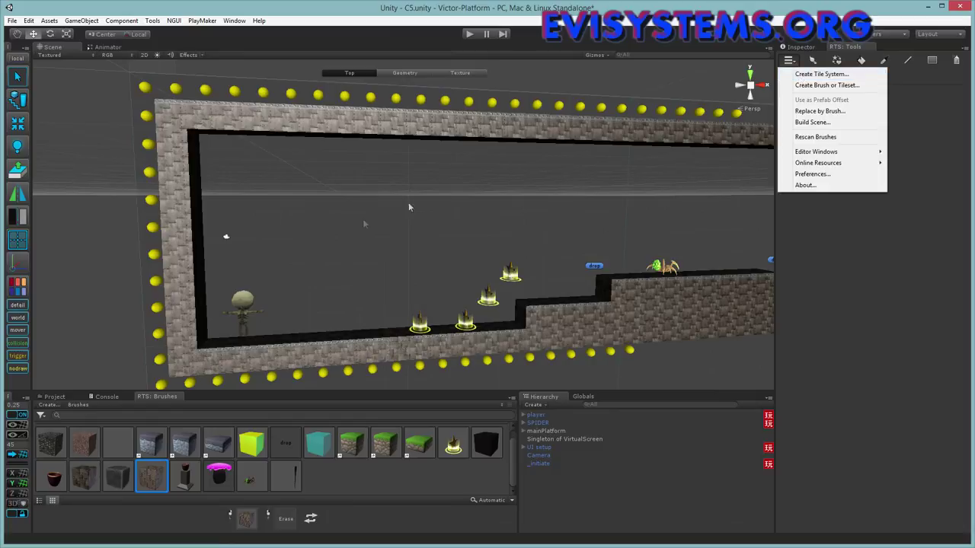
click(876, 75)
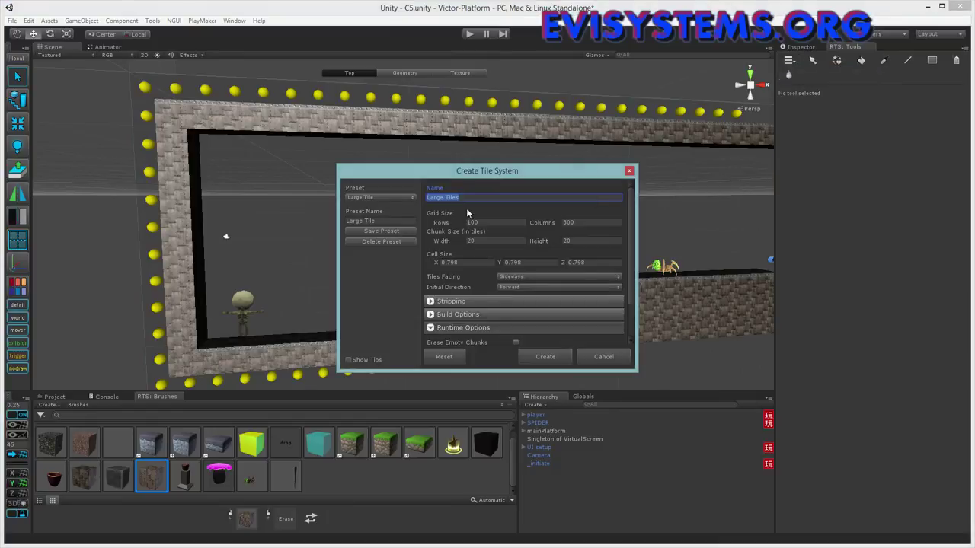
text(1-background)
- Set the cell size to 1 in X, Y and Z, create the background tile system, and open its properties
key(Tab)
key(Tab)
key(Tab)
key(Tab)
key(Tab)
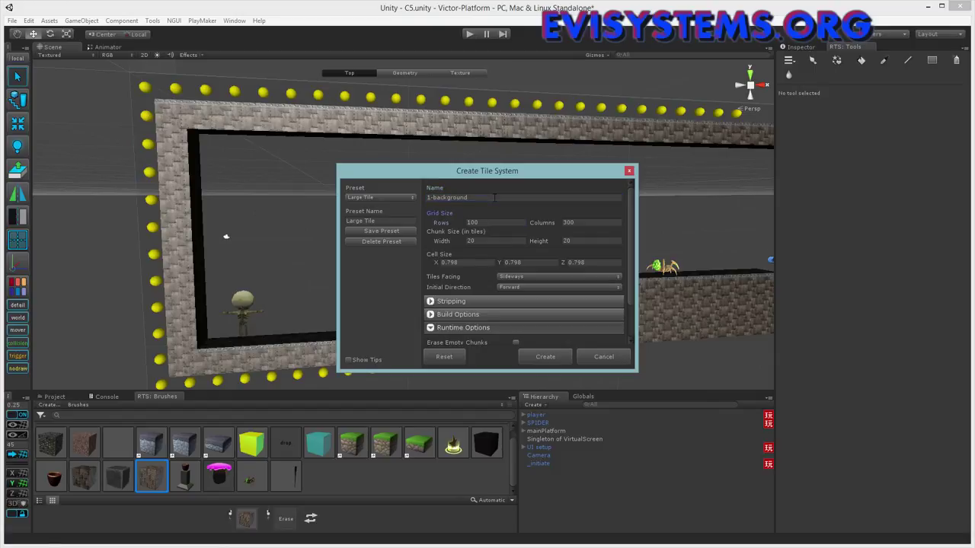
text(1)
key(Tab)
text(1)
key(Tab)
text(1)
key(Return)
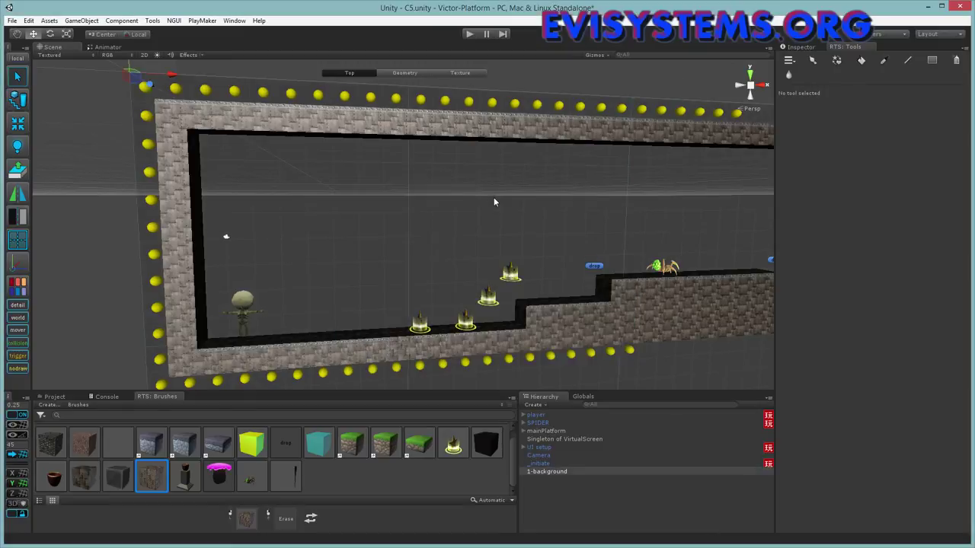
click(805, 47)
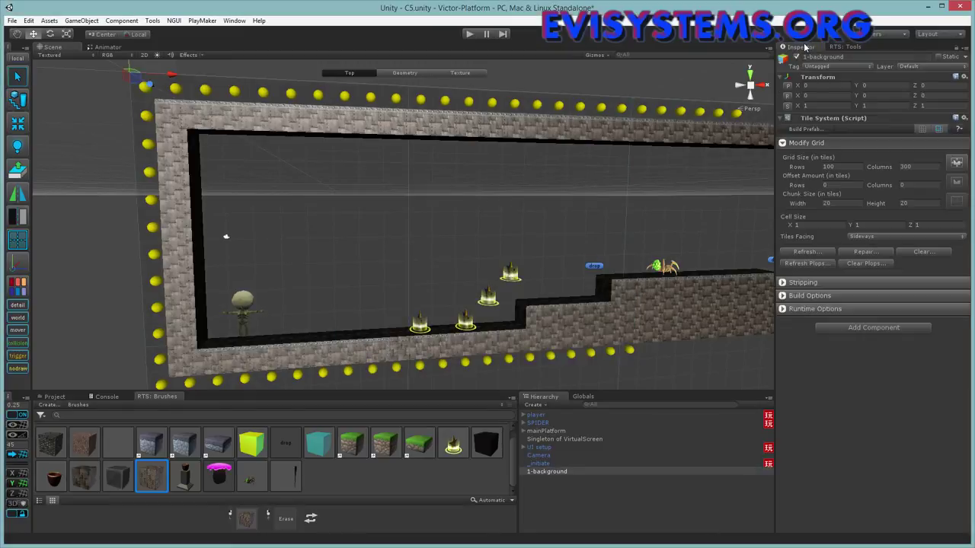
- Set the 1-background tile system's Z position to 2 and fill the area behind the main platform with a rectangle of Metal Dark tiles
click(935, 85)
text(2)
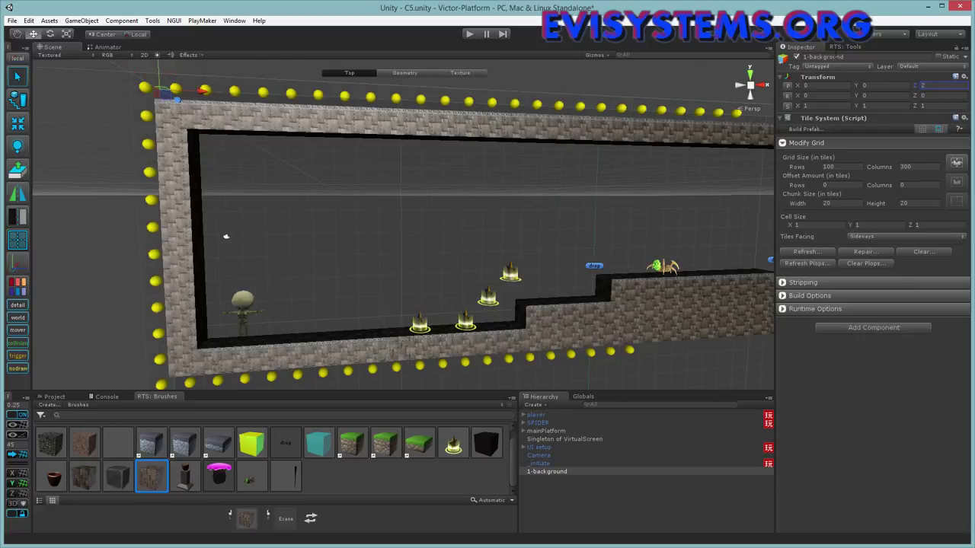
click(842, 47)
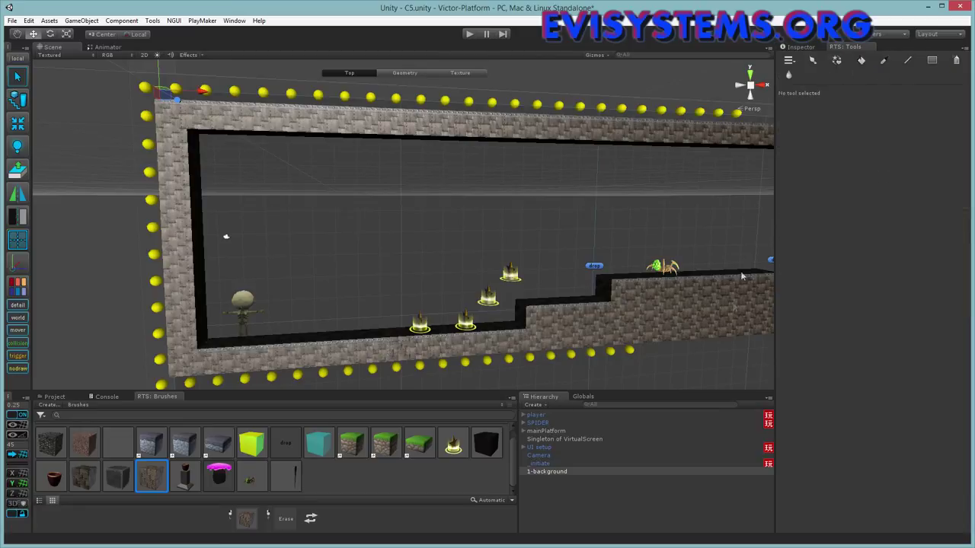
click(933, 61)
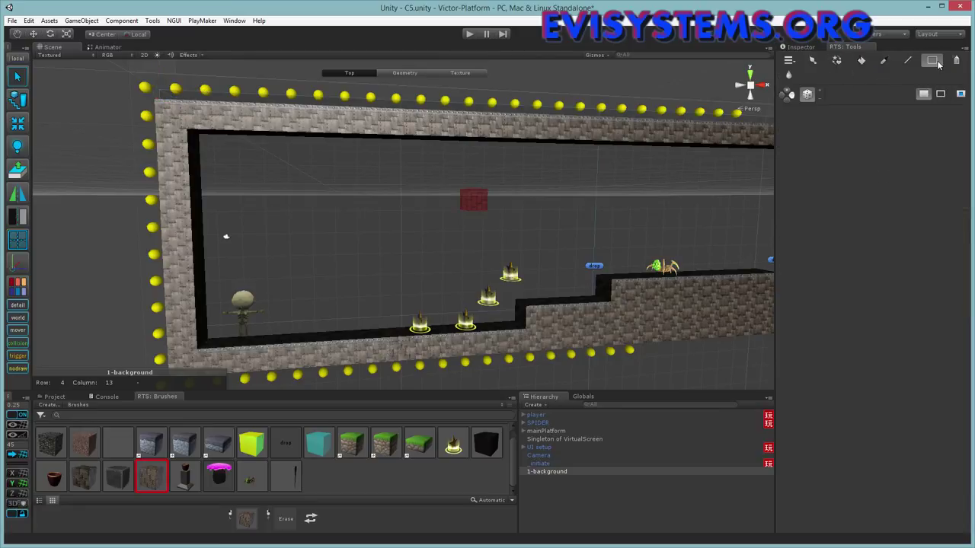
click(85, 486)
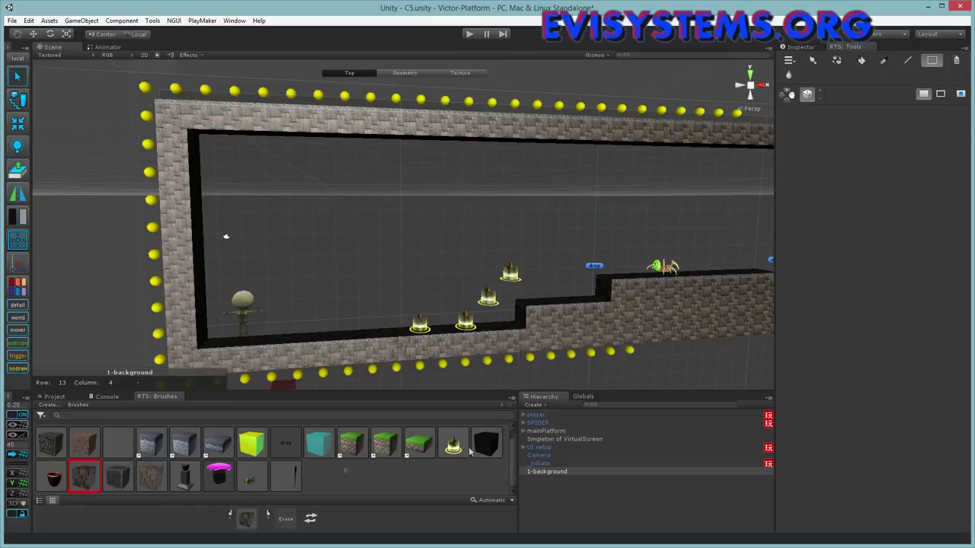
click(163, 99)
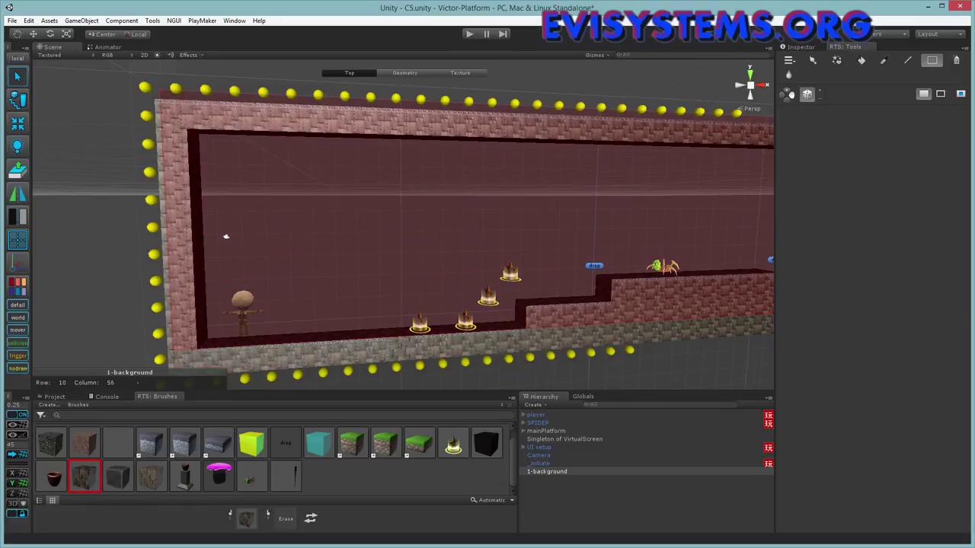
drag(821, 357, 842, 347)
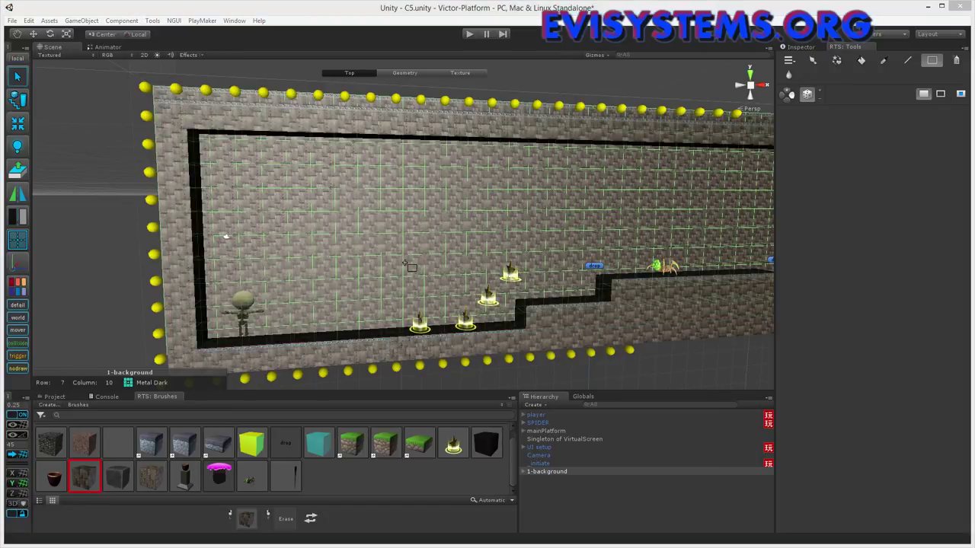
- Create another tile system from the Large Tile preset, named 2nd back, with a cell size of 1 in X, Y and Z
click(788, 60)
click(800, 73)
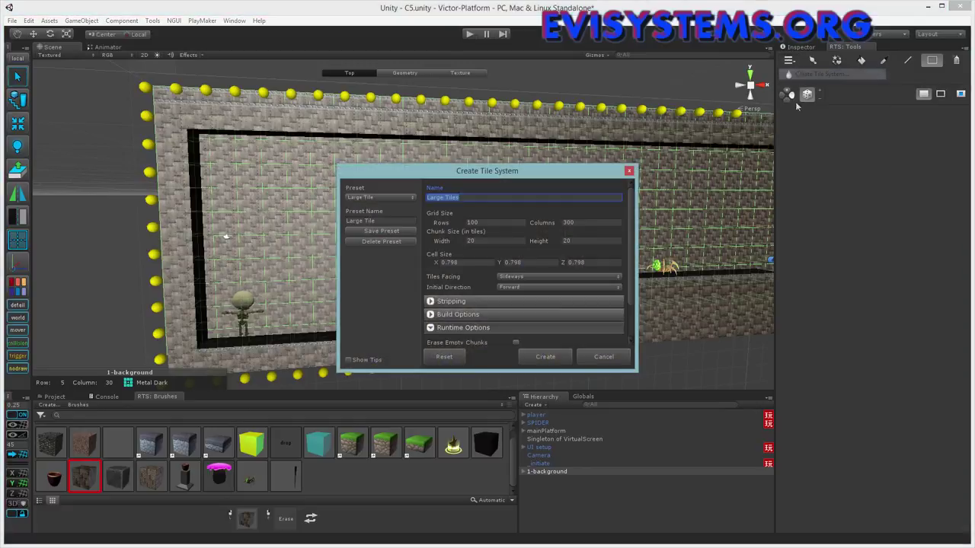
text(2nd)
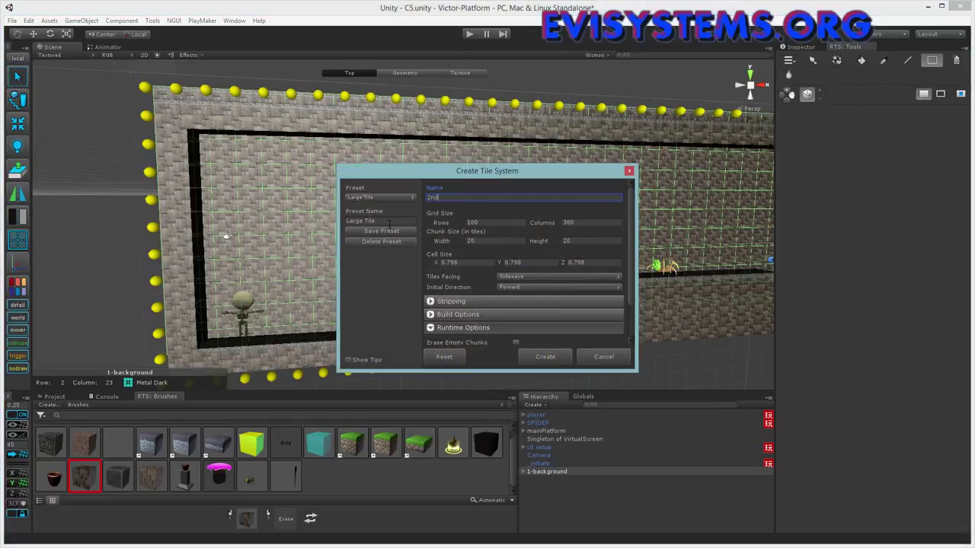
key(Tab)
key(Tab)
key(Tab)
key(Tab)
key(Tab)
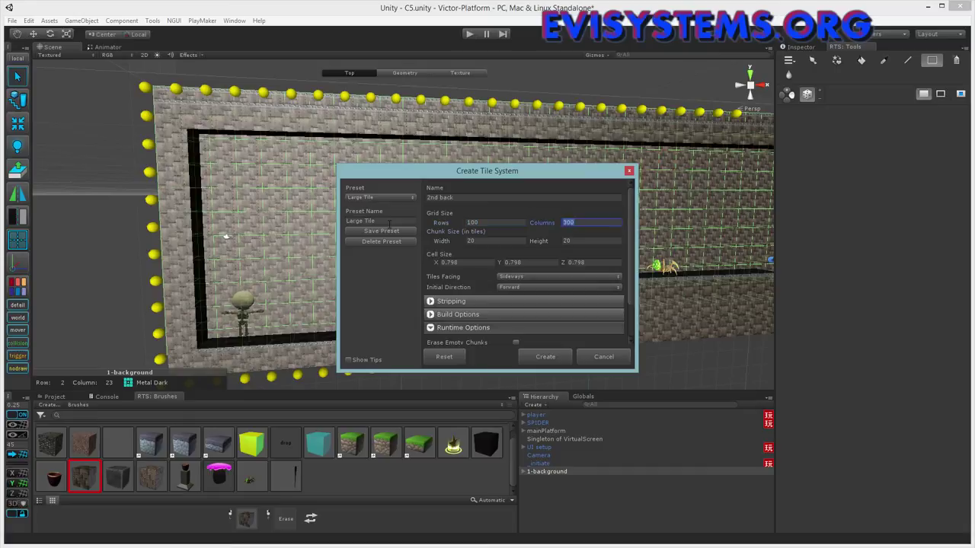
text(1)
key(Tab)
text(1)
key(Tab)
text(1)
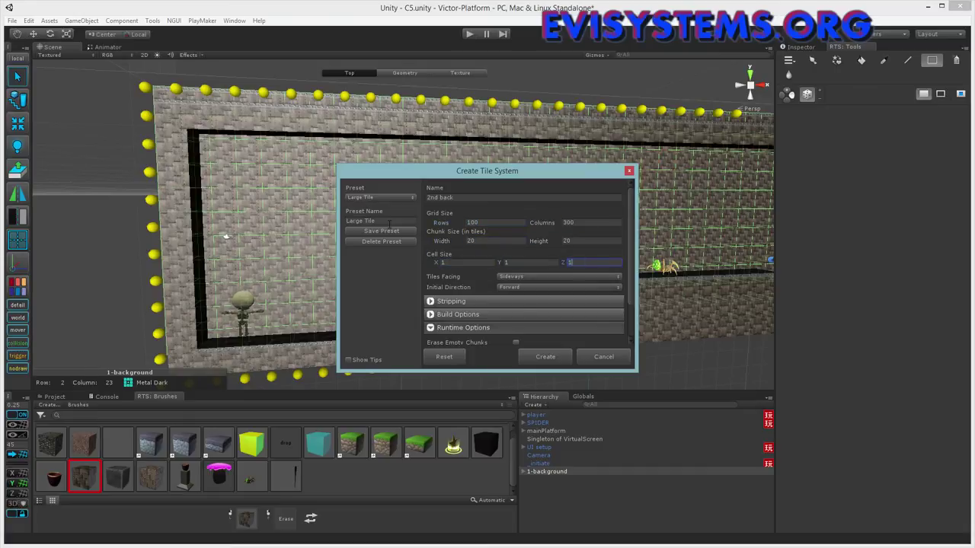
key(Return)
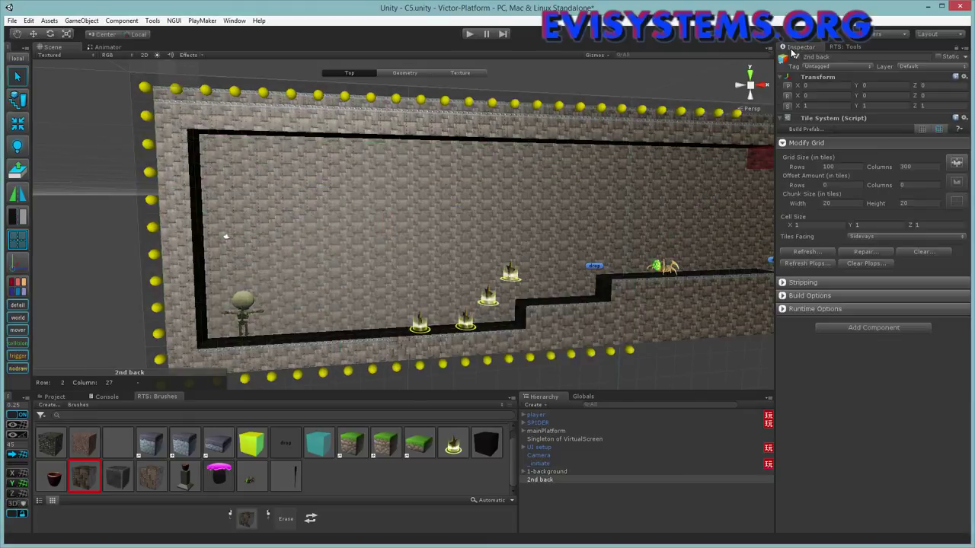
- Set the 2nd back tile system's Z position to 3 and fill it with a rectangle of Metal Dark tiles behind the level
click(934, 85)
text(3)
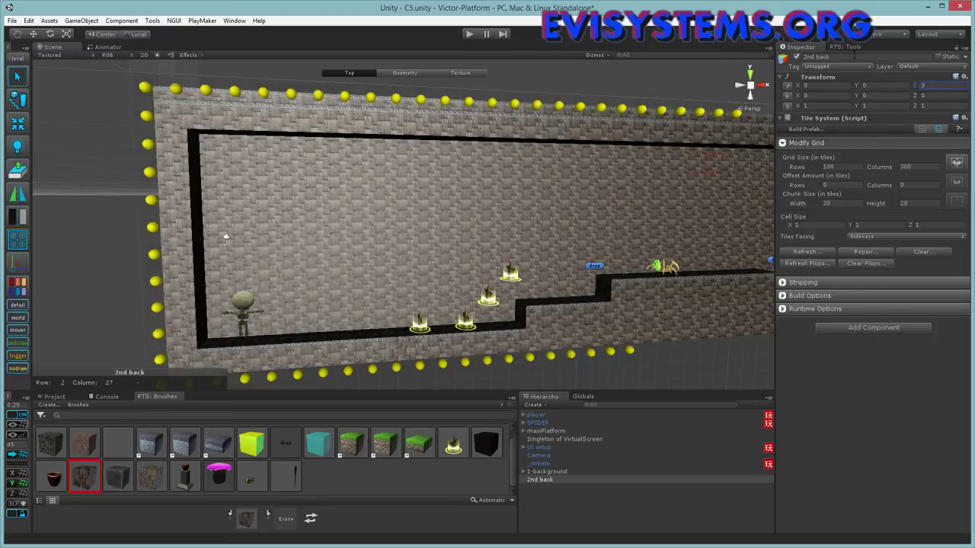
click(849, 47)
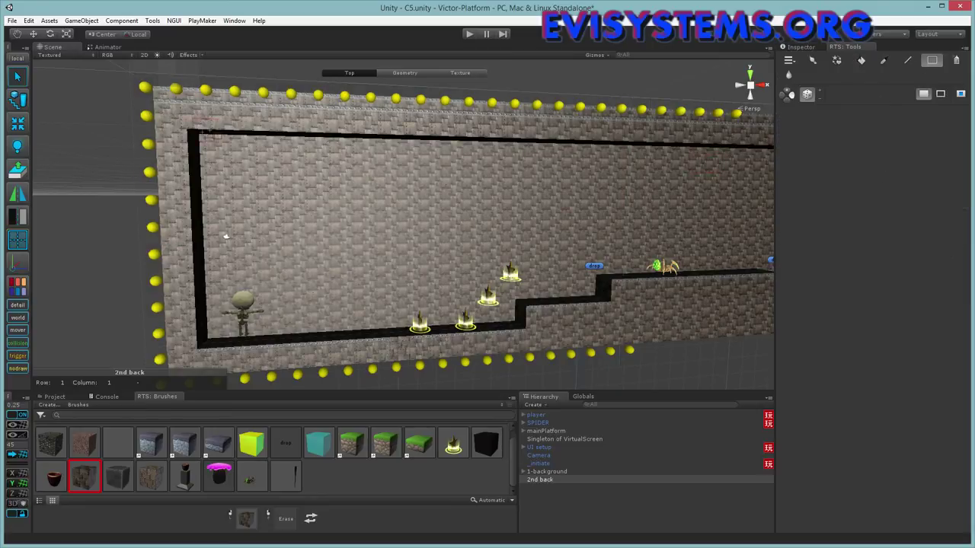
mouse_move(160, 99)
mouse_down()
mouse_move(385, 218)
mouse_move(843, 310)
mouse_up()
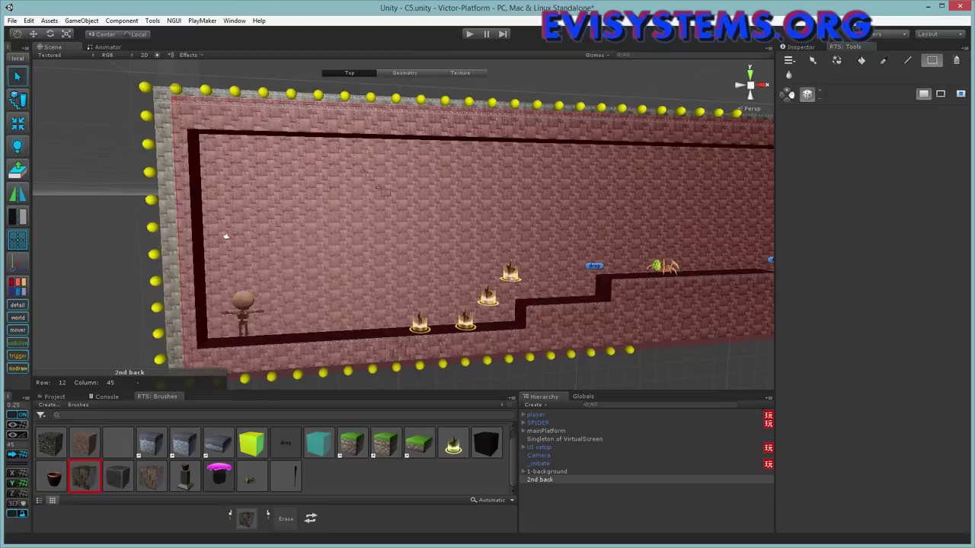
click(379, 187)
click(813, 61)
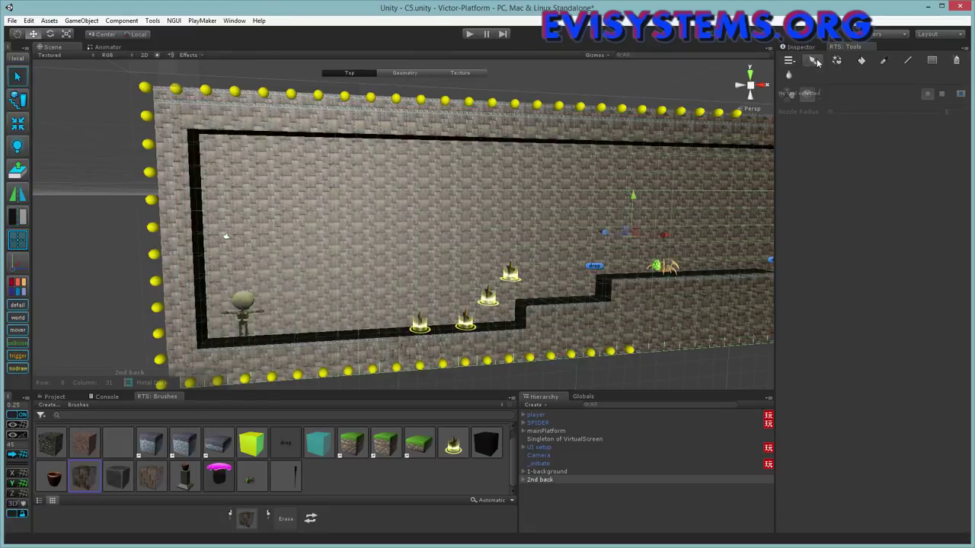
- Examine the depth of the two background layers behind the platform from the side and close to the character
alt+drag(261, 229, 547, 237)
click(316, 201)
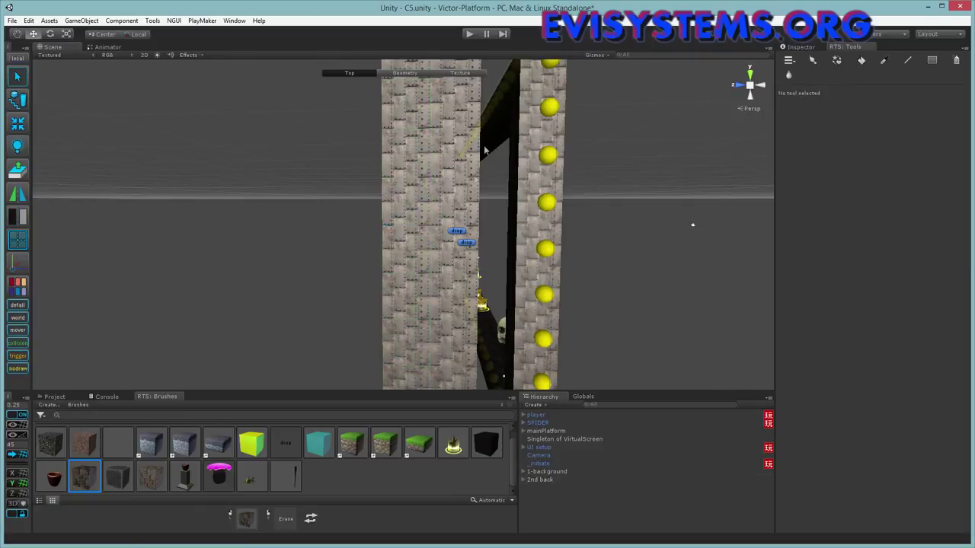
alt+drag(520, 178, 268, 207)
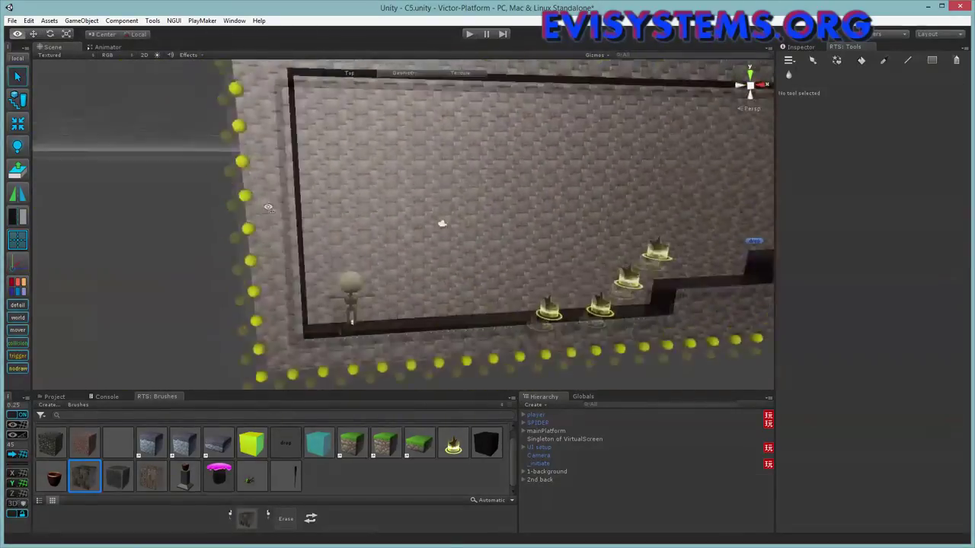
key(w)
right_drag(268, 208, 255, 175)
key(s)
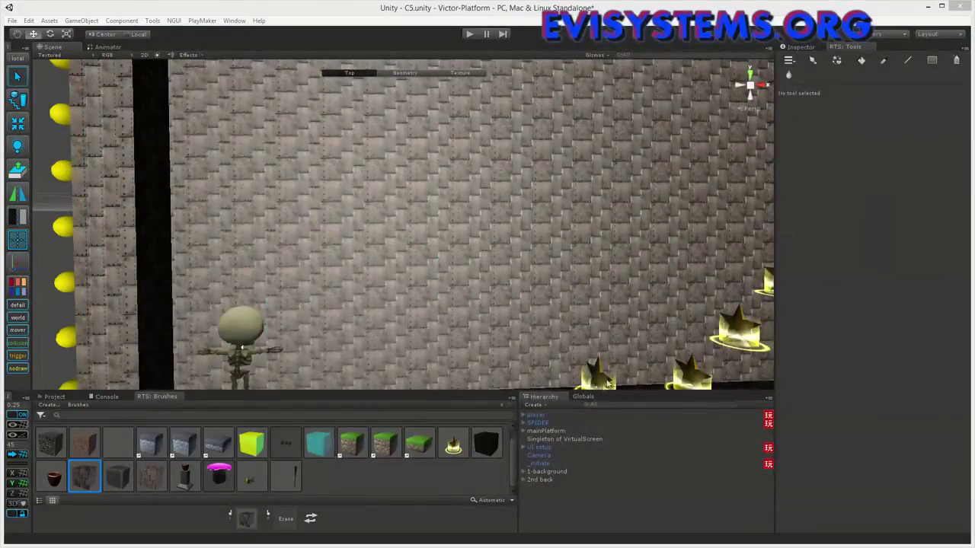
- Add a directional light to the scene and open its properties
click(533, 405)
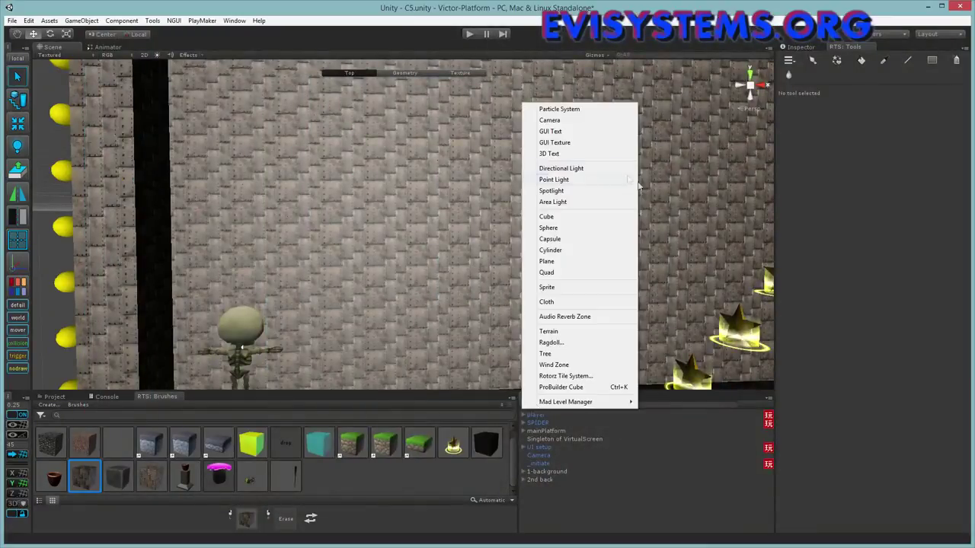
click(568, 169)
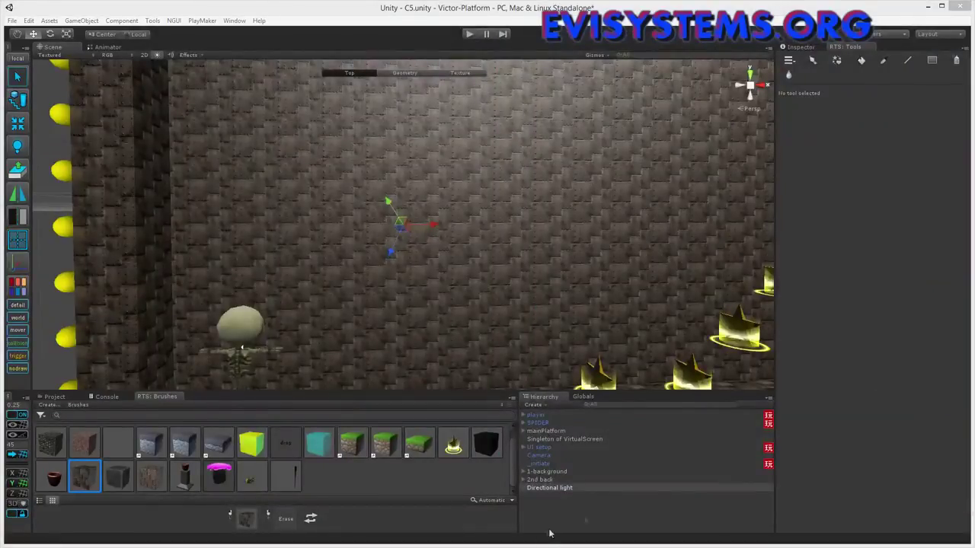
click(806, 46)
- Darken the directional light by setting its colour to RGB 43, 35, 35 and lowering its intensity
click(903, 141)
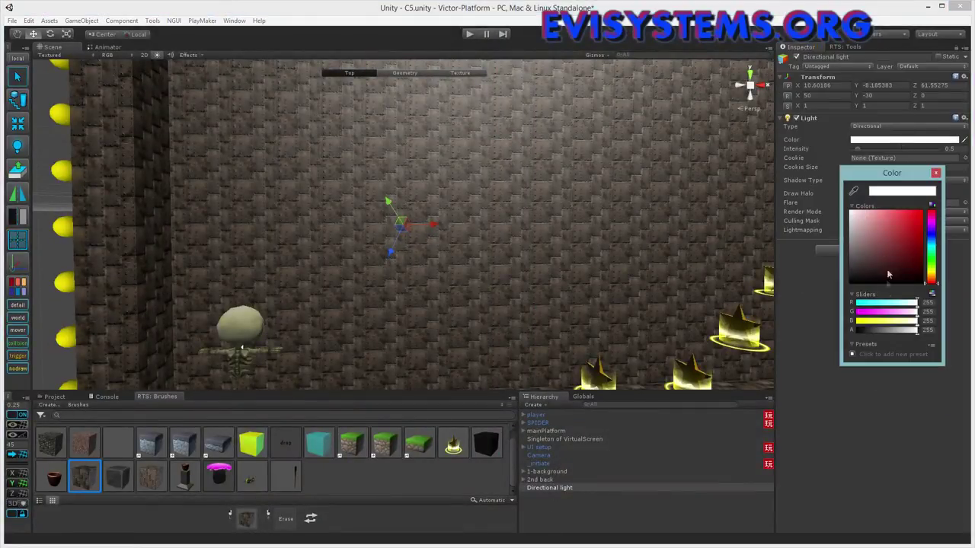
drag(912, 257, 930, 282)
click(863, 270)
drag(864, 270, 863, 272)
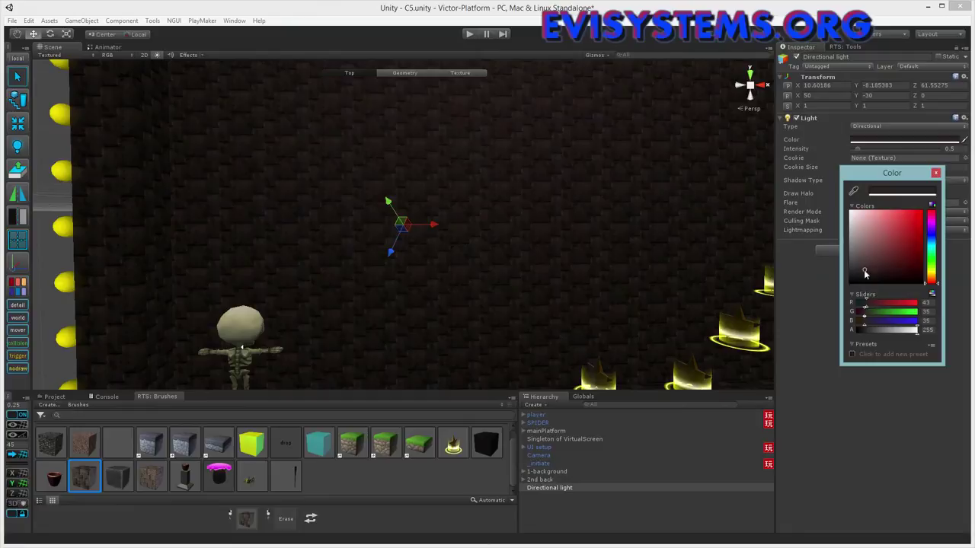
drag(868, 151, 863, 151)
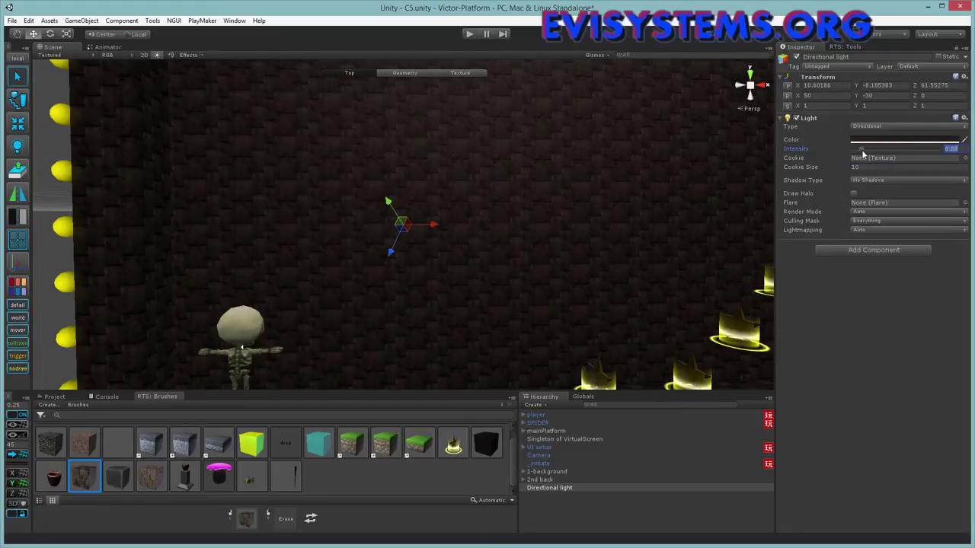
text(0.)
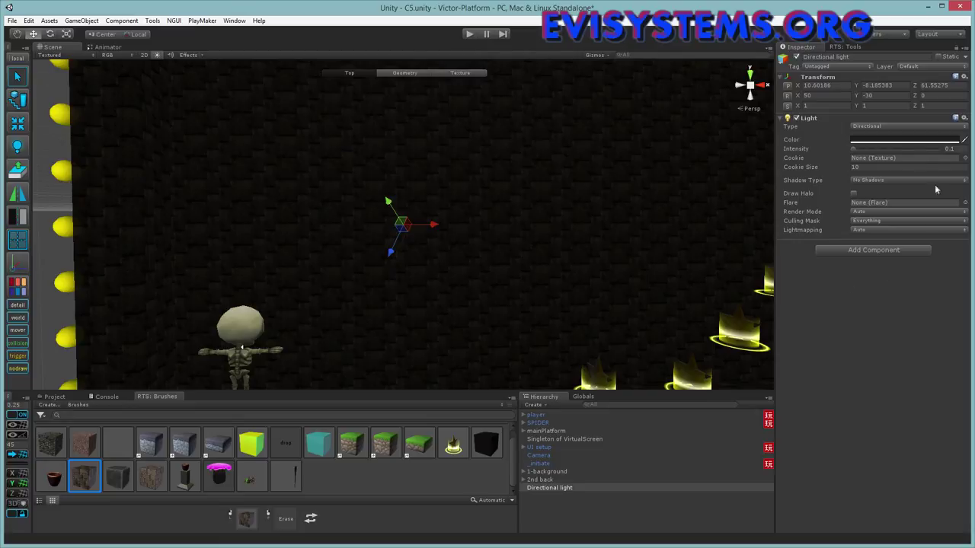
- Try a higher intensity on the directional light and set it back to 0.1
mouse_move(851, 147)
mouse_down()
mouse_move(881, 153)
mouse_move(870, 151)
mouse_up()
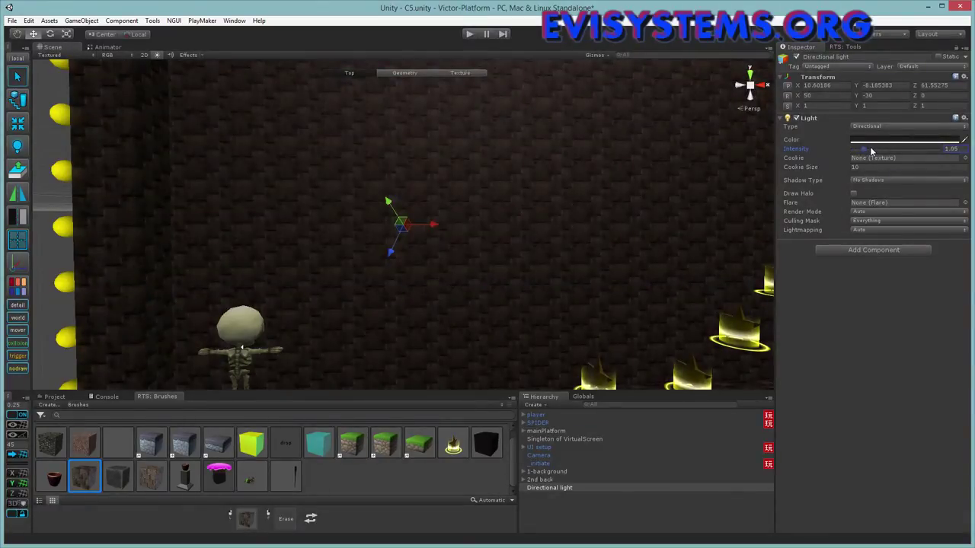
click(951, 148)
text(0.1)
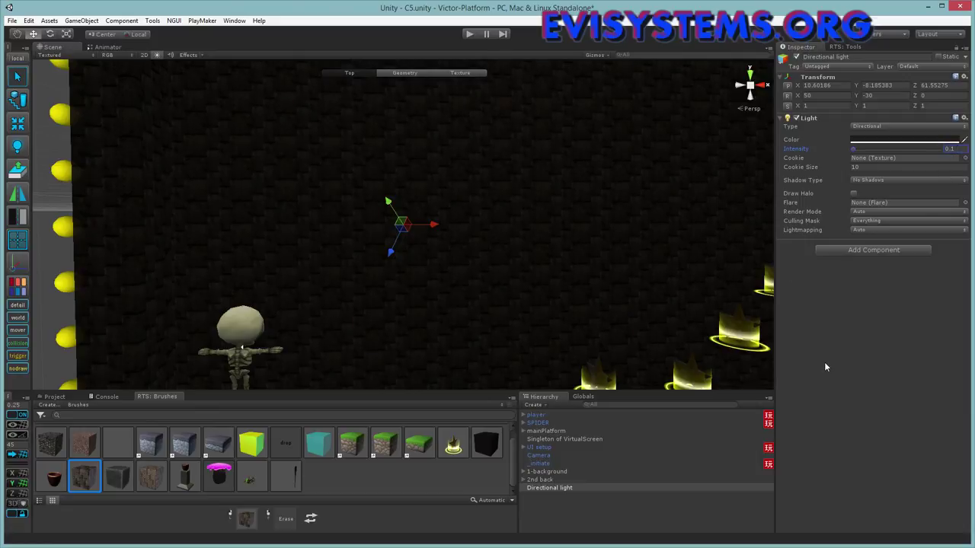
- Erase an opening 3 tiles wide and 4 high in 1-background above the character and place the wall torch inside it
mouse_move(582, 306)
right_down()
mouse_move(580, 295)
mouse_move(575, 303)
right_up()
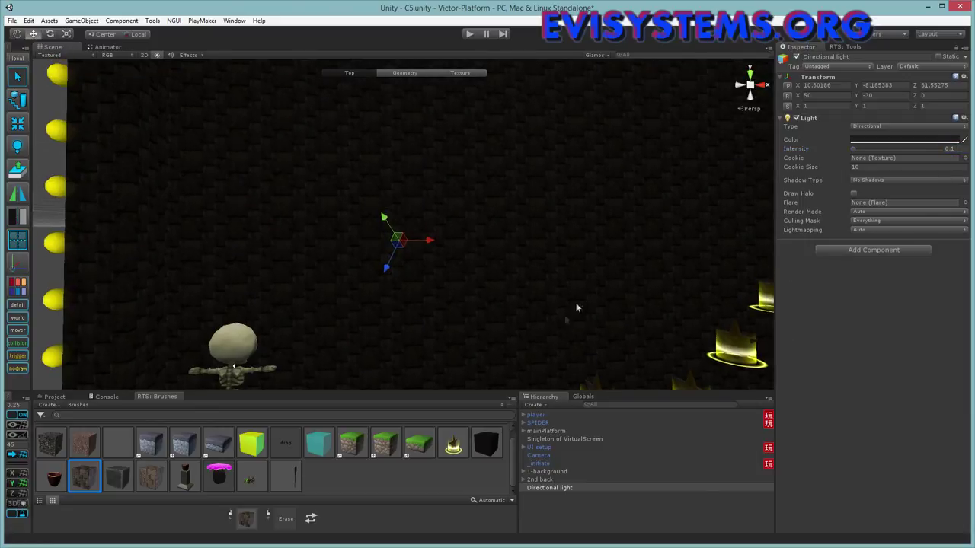
click(837, 47)
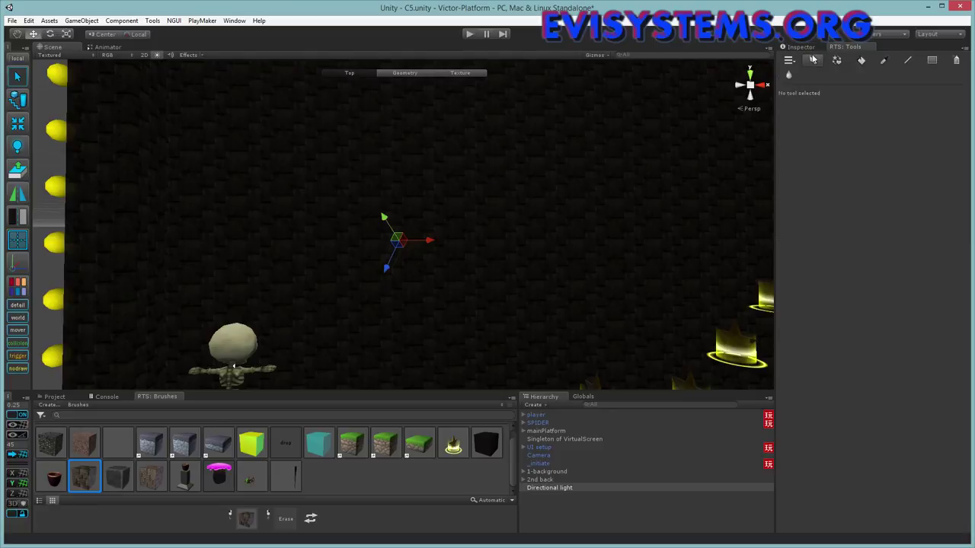
click(540, 481)
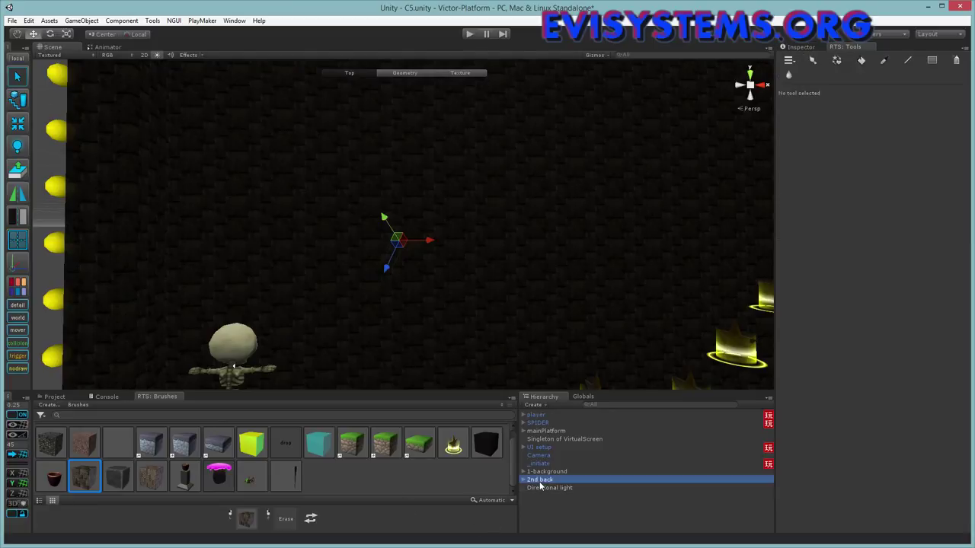
click(815, 61)
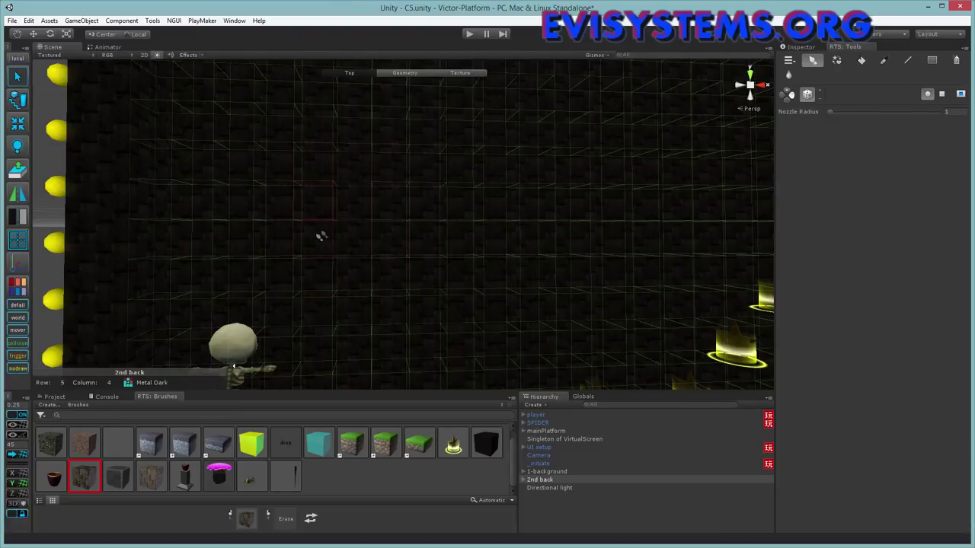
click(558, 471)
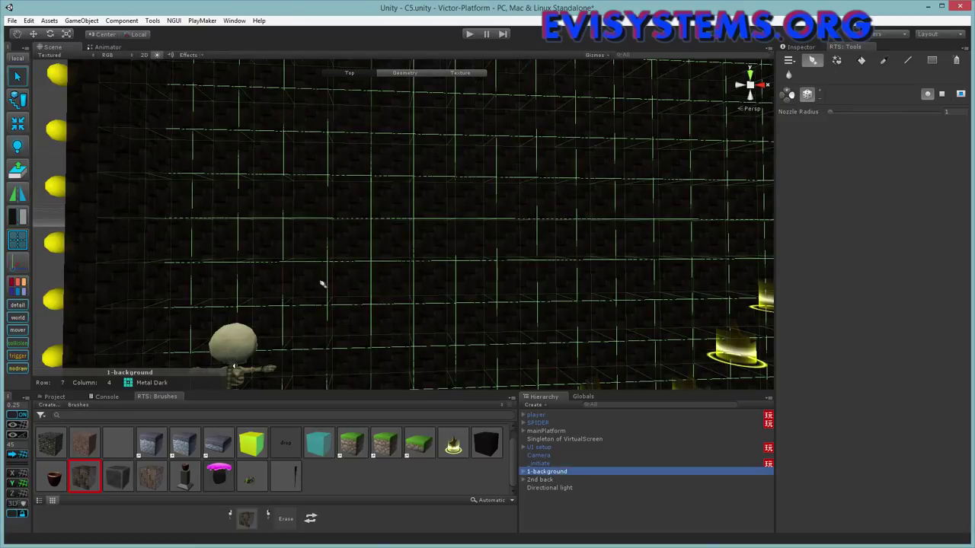
mouse_move(321, 283)
mouse_down()
mouse_move(391, 282)
mouse_move(379, 183)
mouse_move(320, 233)
mouse_move(384, 164)
mouse_up()
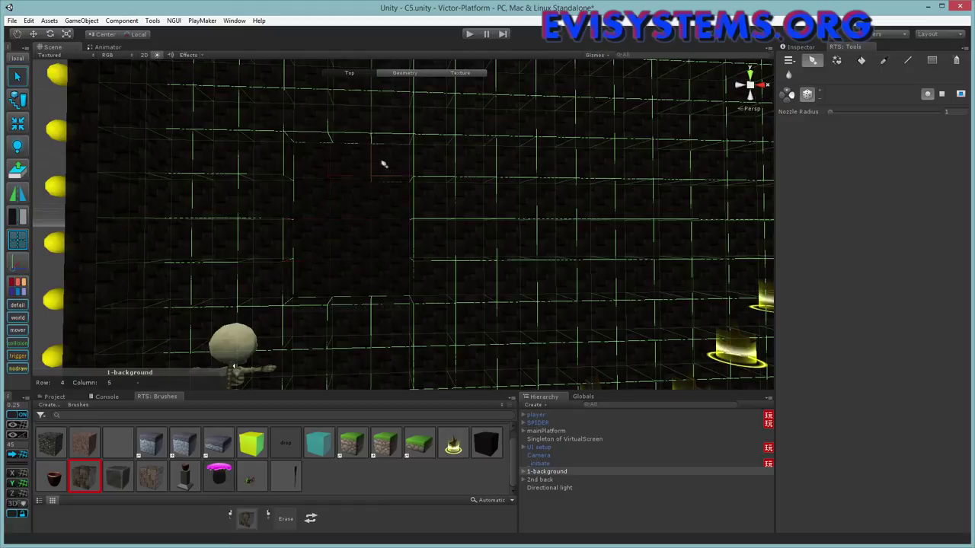
click(296, 470)
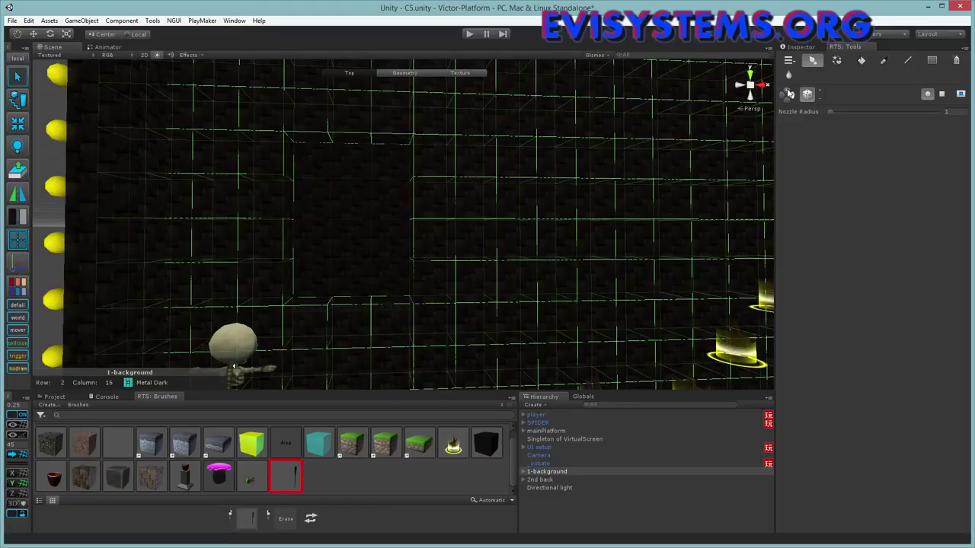
click(339, 229)
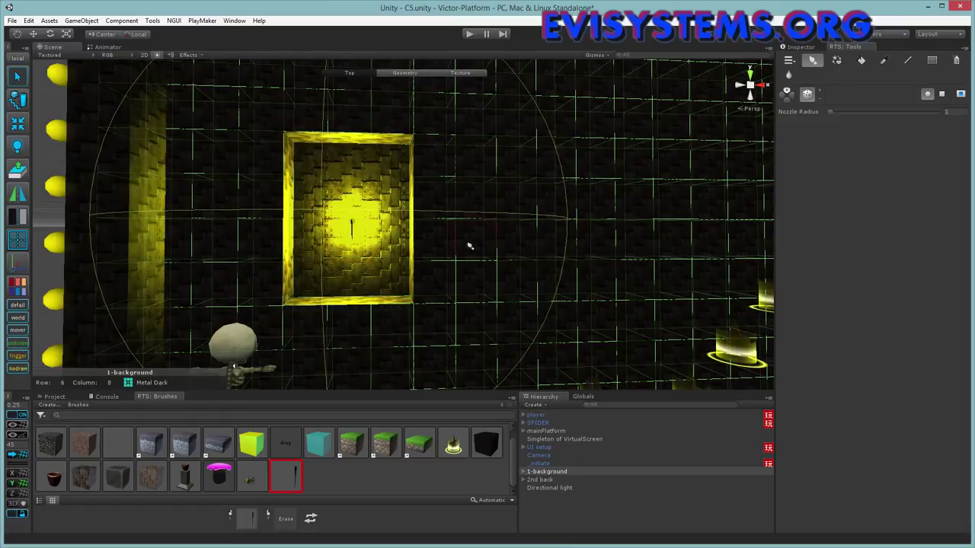
- Erase a second opening of similar size in 1-background above the glowing pickups and place the fire pedestal brush at its base
middle_drag(500, 235, 452, 241)
scroll(375, 297, down, 5)
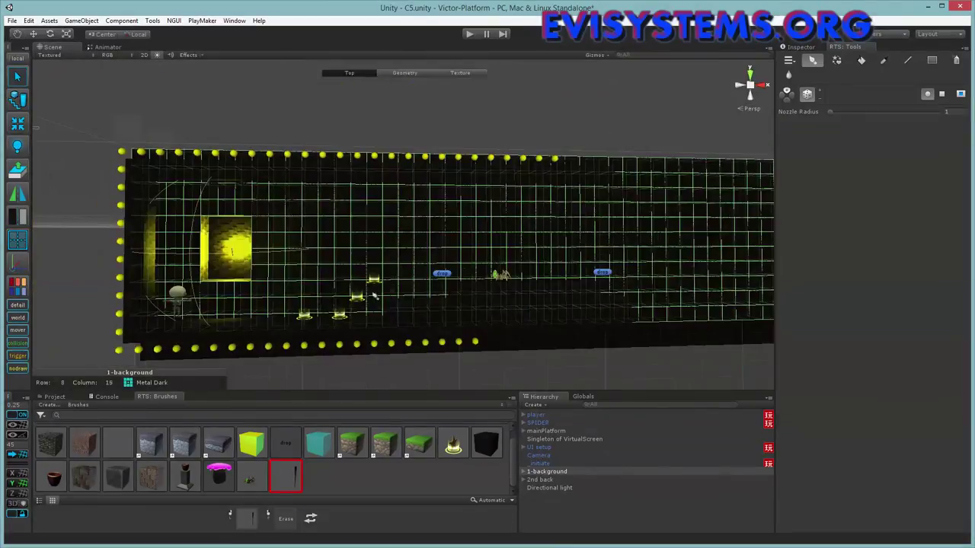
scroll(373, 296, up, 5)
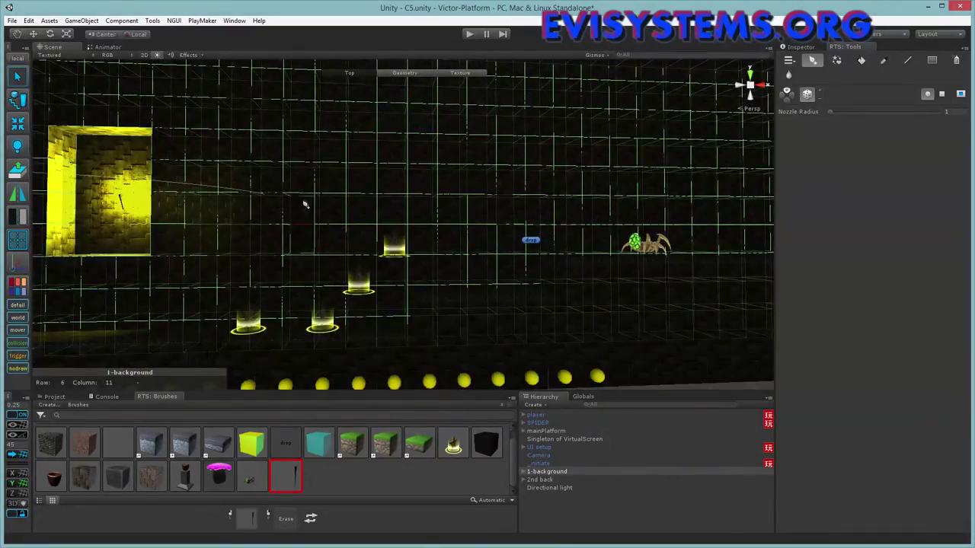
mouse_move(305, 204)
right_down()
mouse_move(315, 159)
mouse_move(368, 189)
mouse_move(338, 240)
mouse_move(329, 178)
right_up()
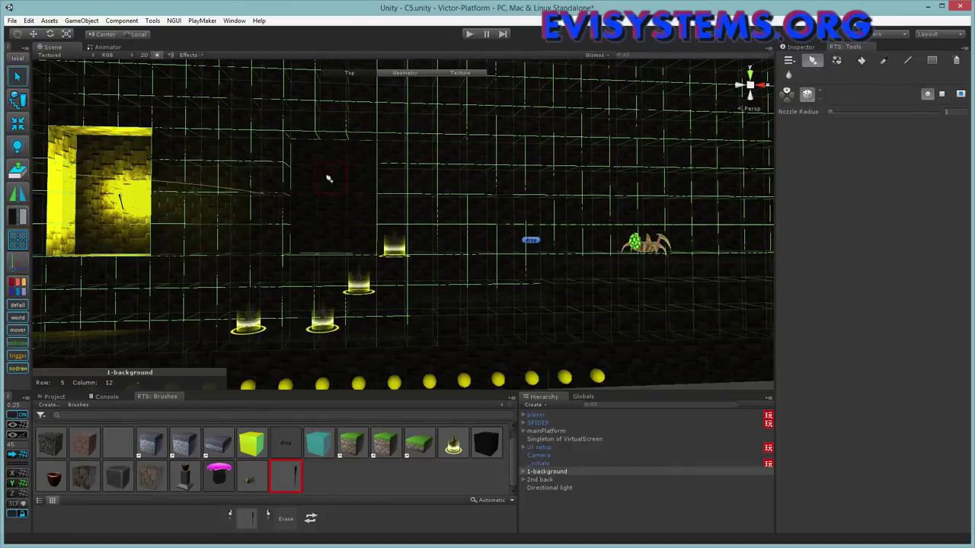
middle_drag(329, 178, 394, 218)
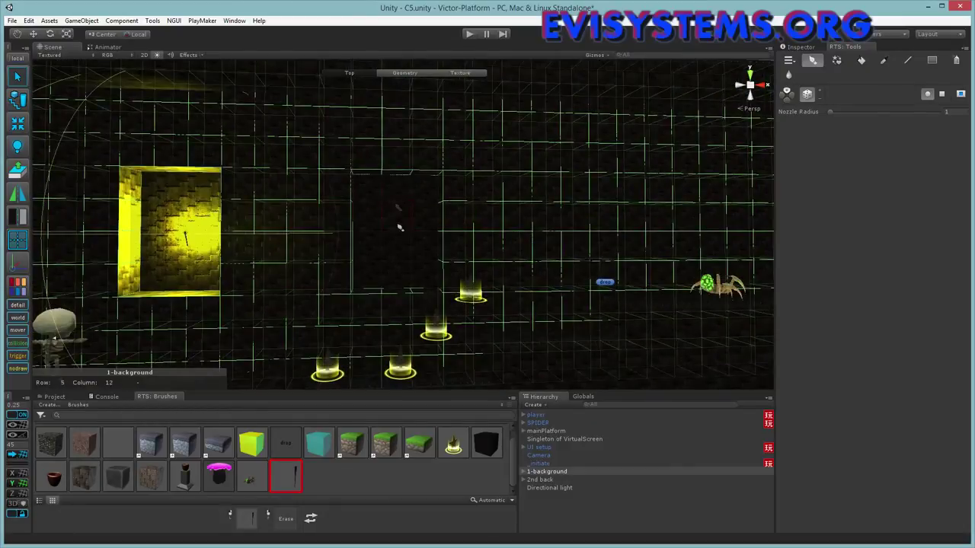
click(185, 476)
click(396, 259)
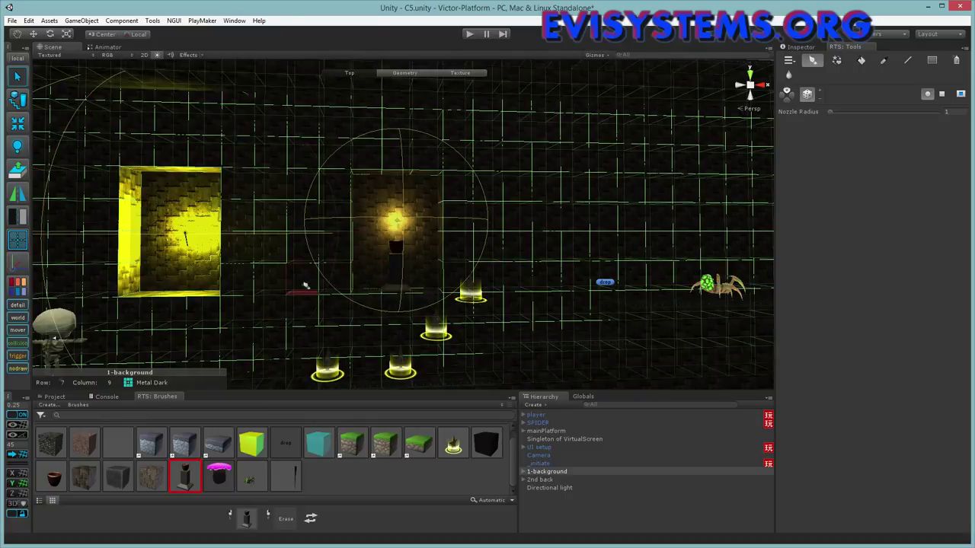
- Erase a single 1-background tile between the wall torch opening and the fire pedestal opening
scroll(279, 283, up, 5)
scroll(279, 282, down, 3)
middle_drag(279, 283, 506, 273)
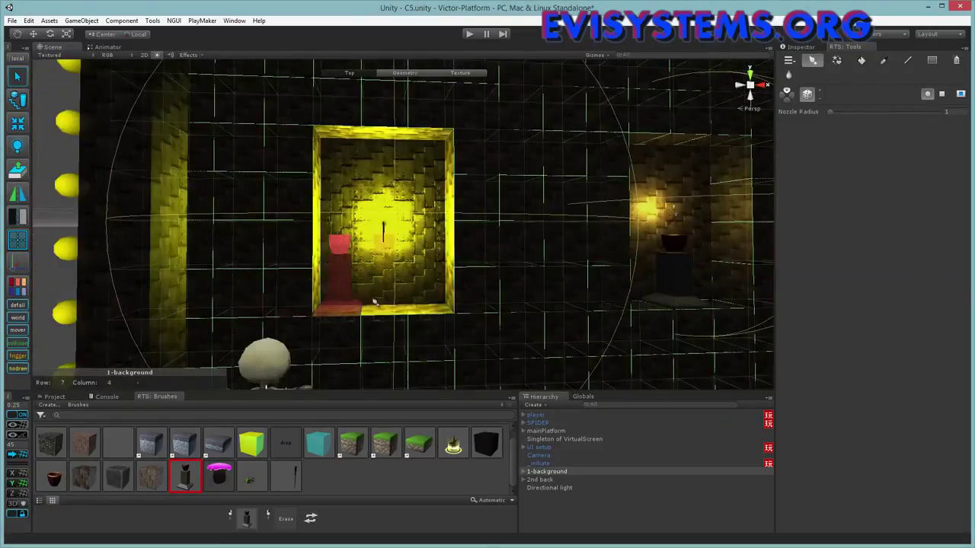
right_click(514, 292)
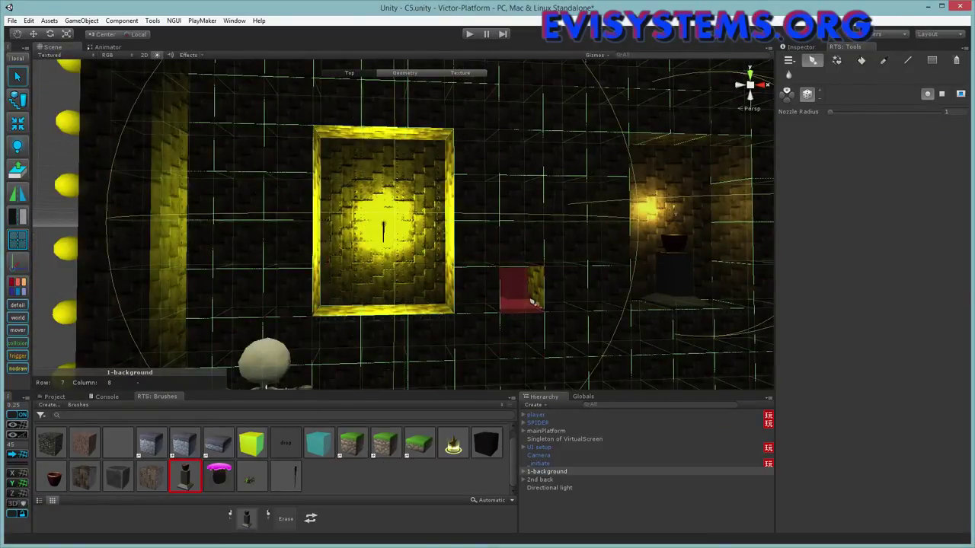
scroll(553, 292, up, 6)
scroll(503, 290, down, 3)
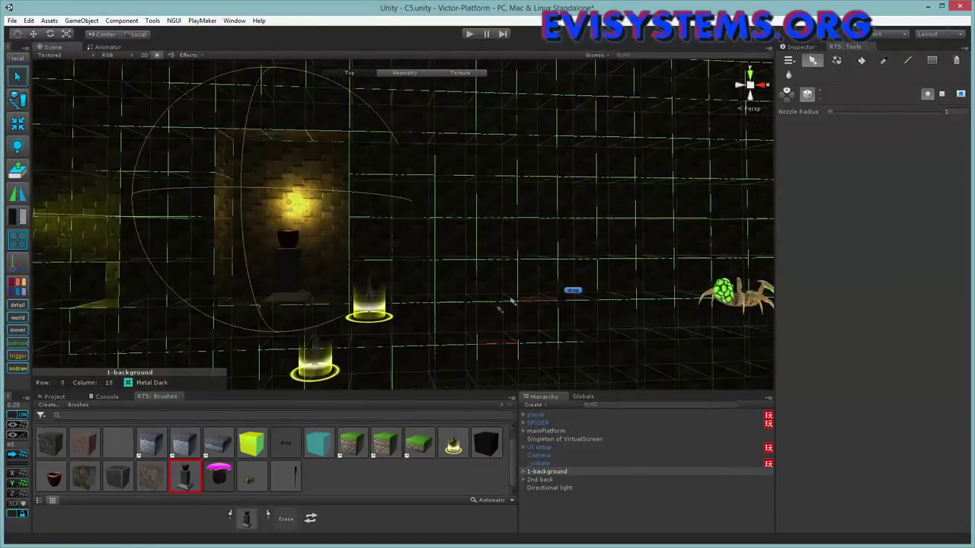
- Paint irregular patches of Bricks tiles on 1-background around the two lit openings and up to the first drop marker
click(93, 448)
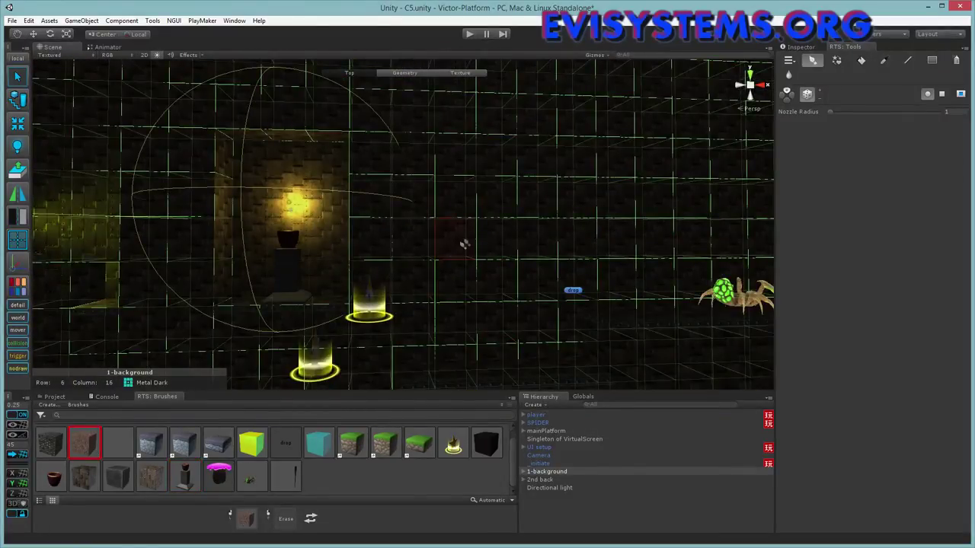
mouse_move(463, 244)
mouse_down()
mouse_move(494, 118)
mouse_move(376, 114)
mouse_move(516, 311)
mouse_up()
middle_drag(524, 298, 533, 269)
scroll(533, 270, down, 6)
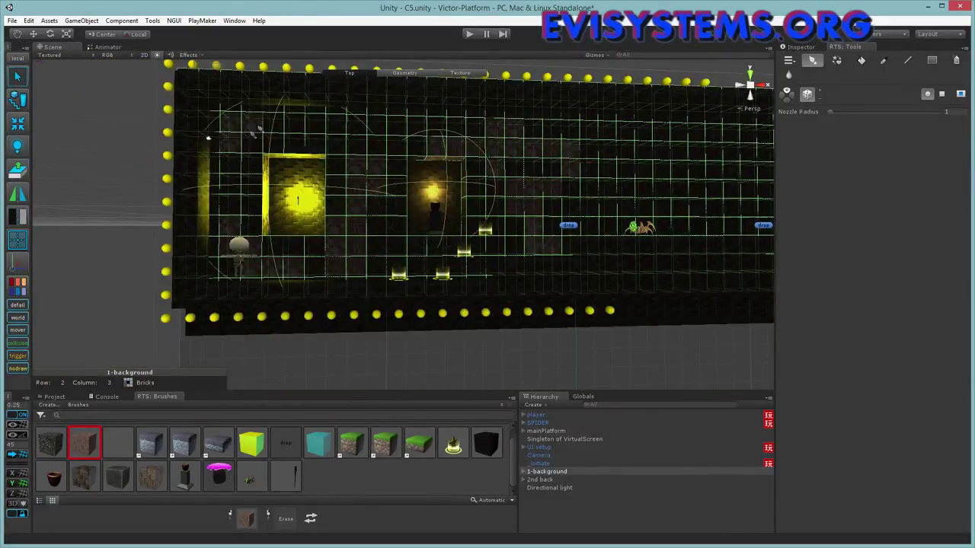
middle_drag(496, 170, 446, 229)
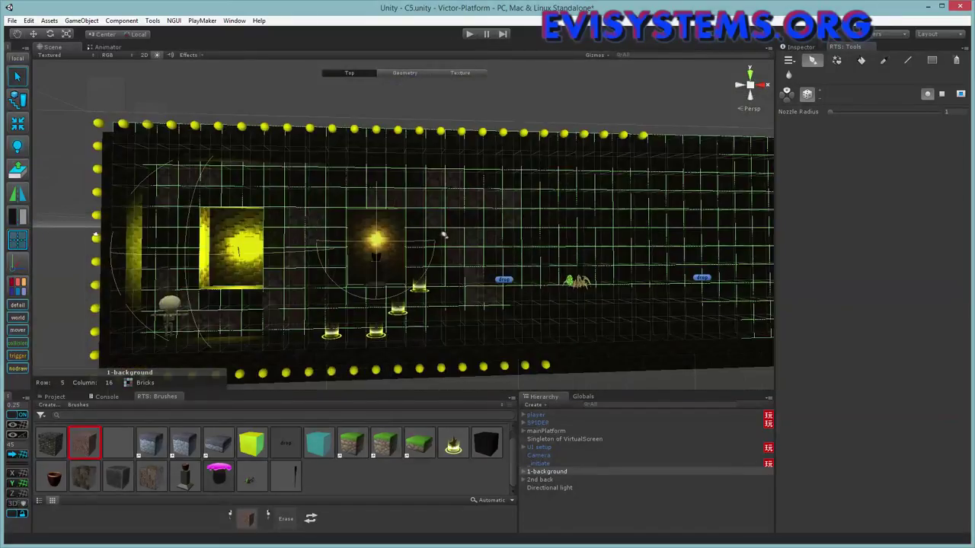
click(814, 62)
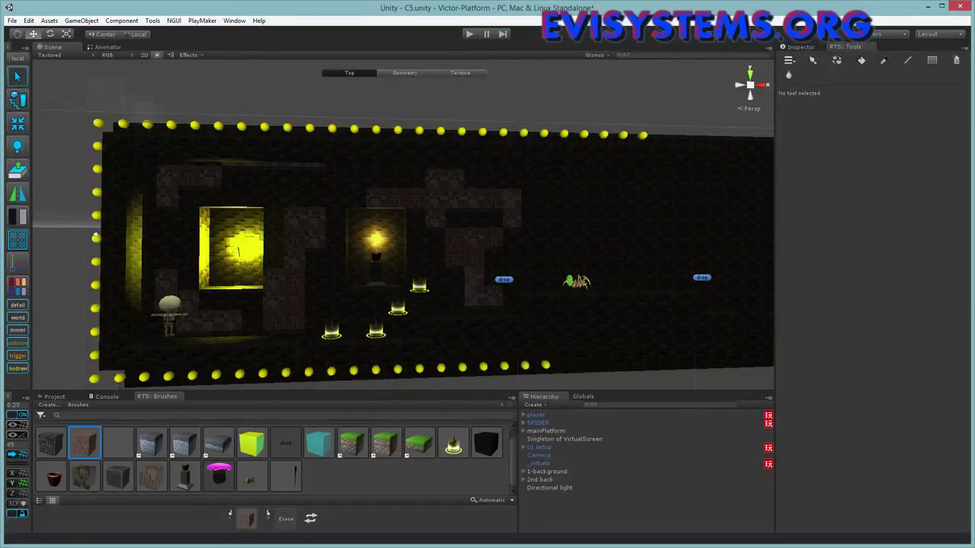
- Play the level and run the character back and forth past the torch and fire pedestal openings to check the lighting and depth
click(468, 35)
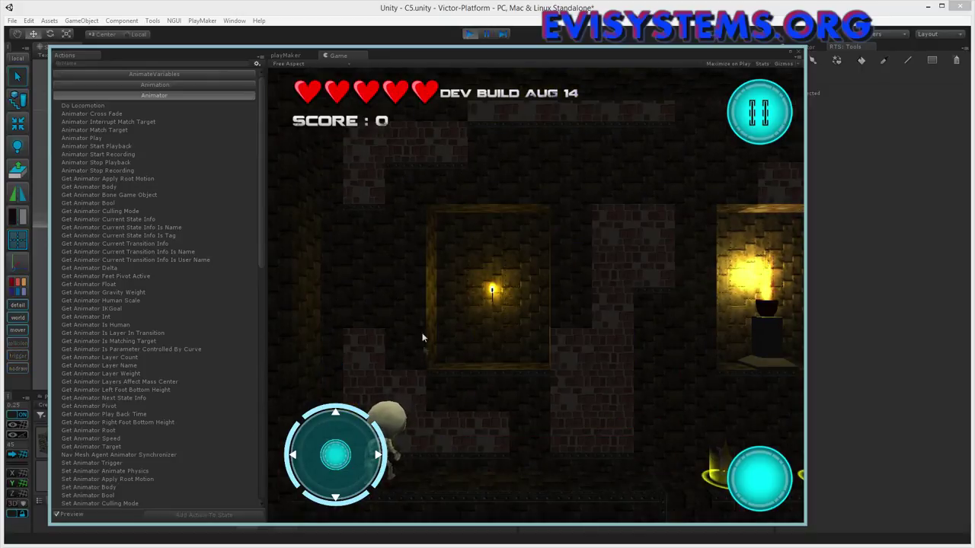
key(d)
key(Right)
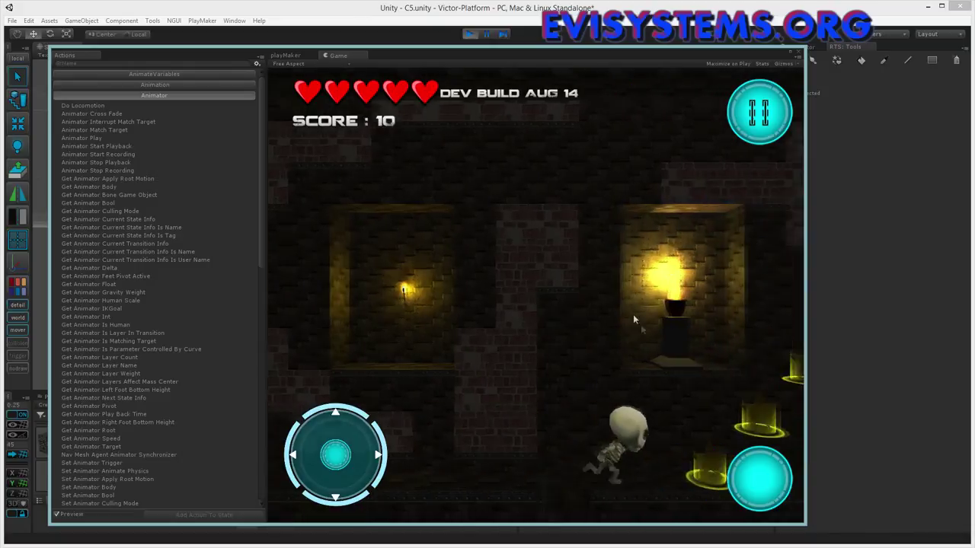
key(space)
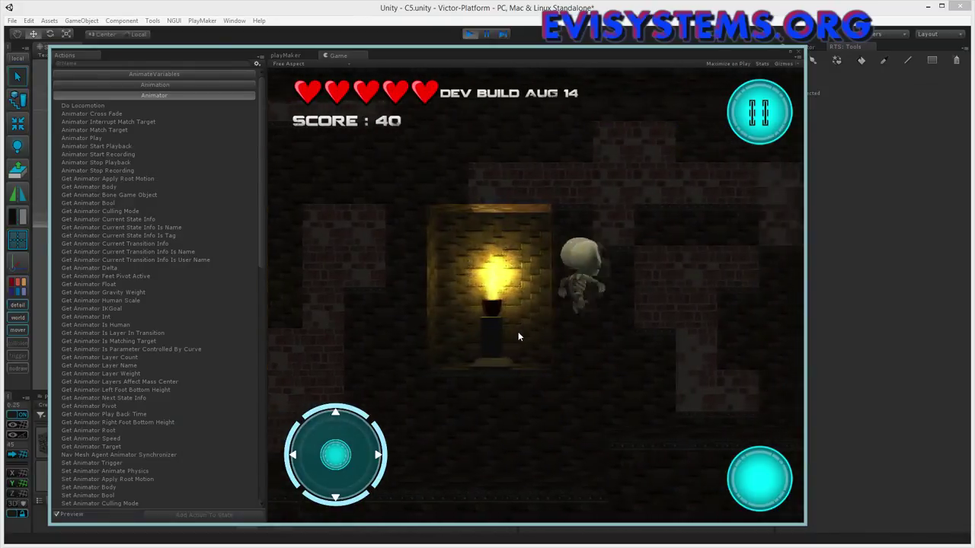
key(Left)
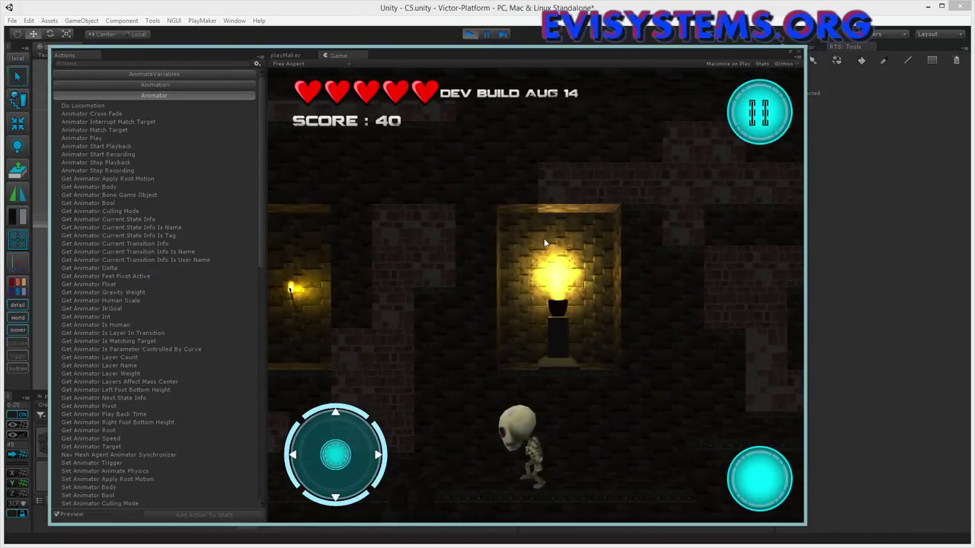
key(Left)
key(Left)
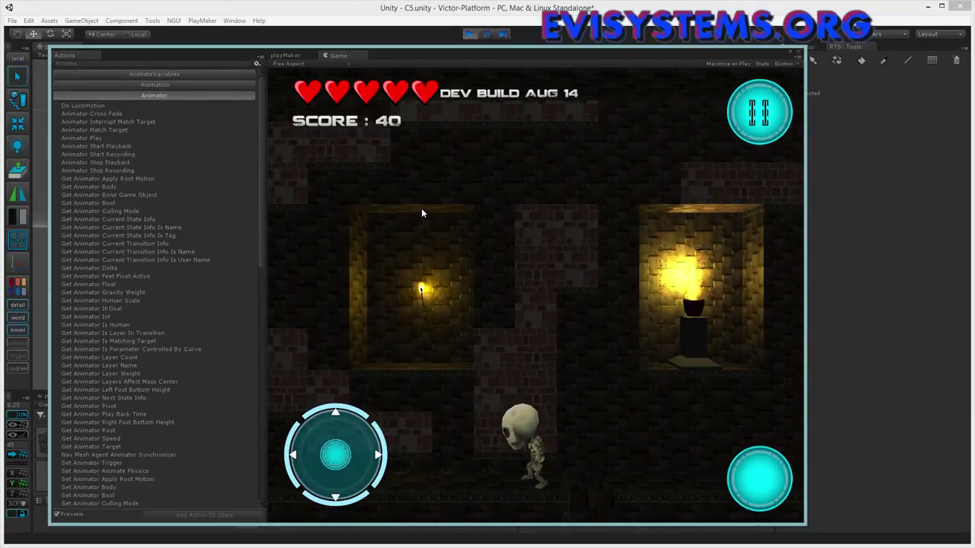
key(Right)
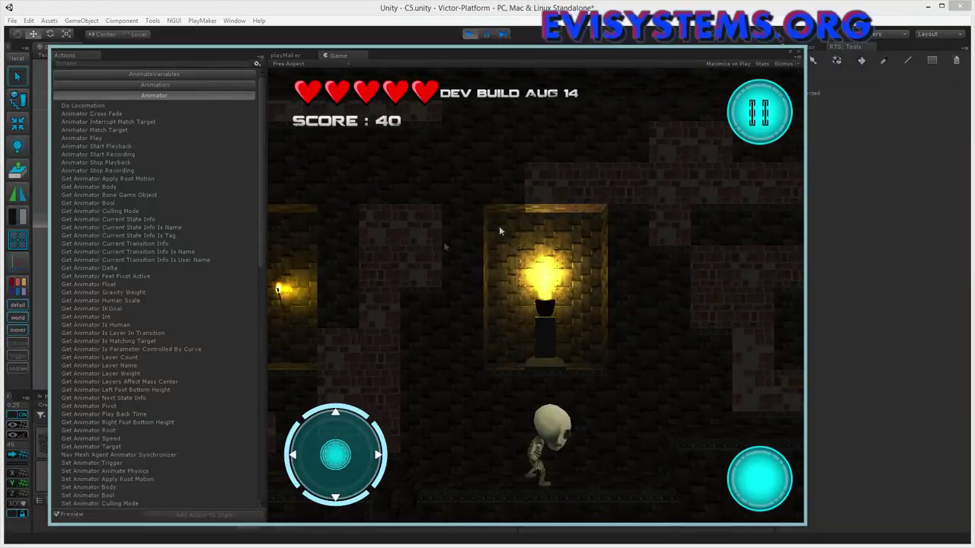
key(Left)
key(Right)
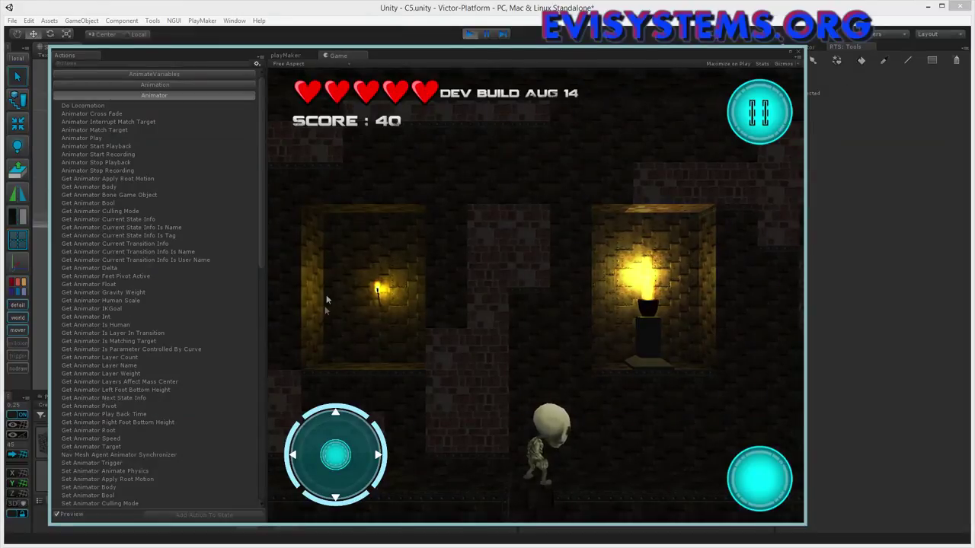
- Run and jump the character past the brick patches and over the spider to test the undecorated dark section
key(Right)
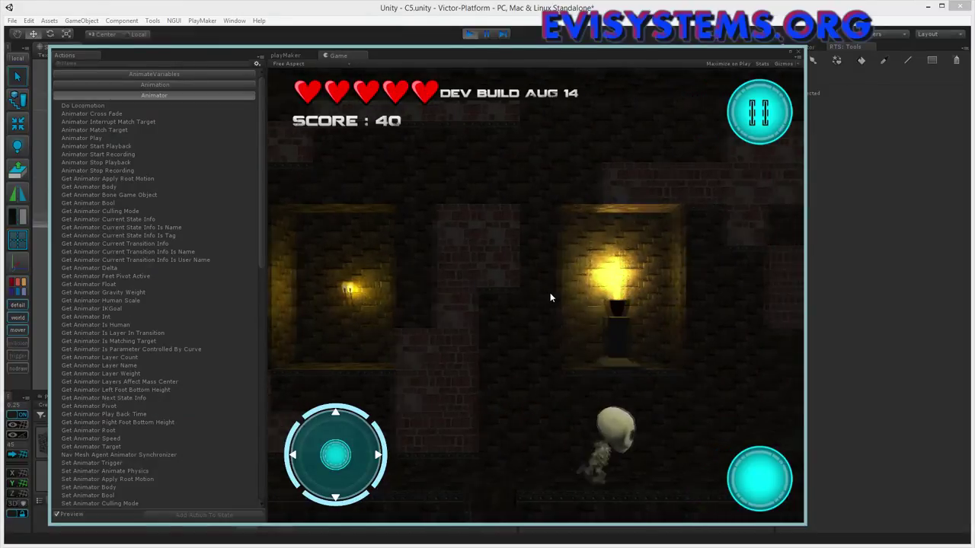
key(space)
key(space)
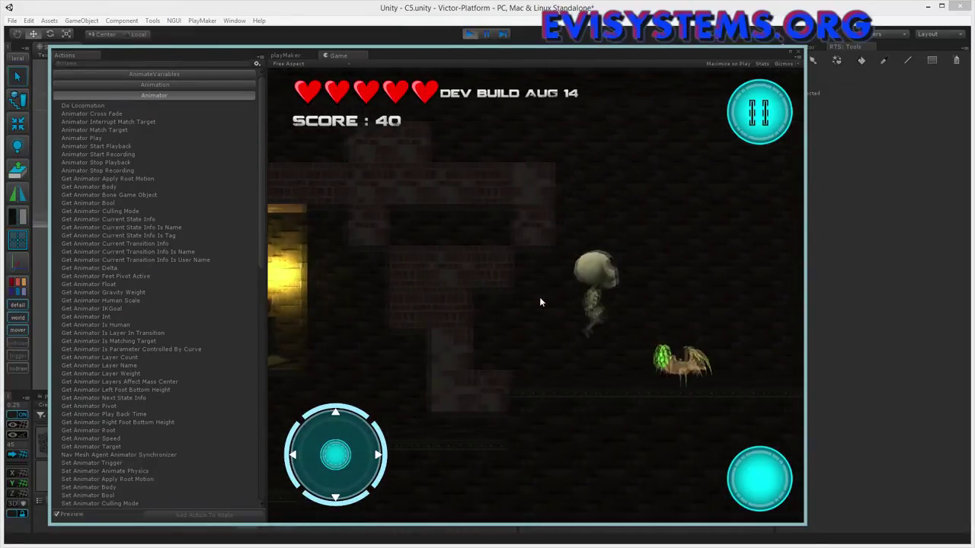
key(Left)
key(Right)
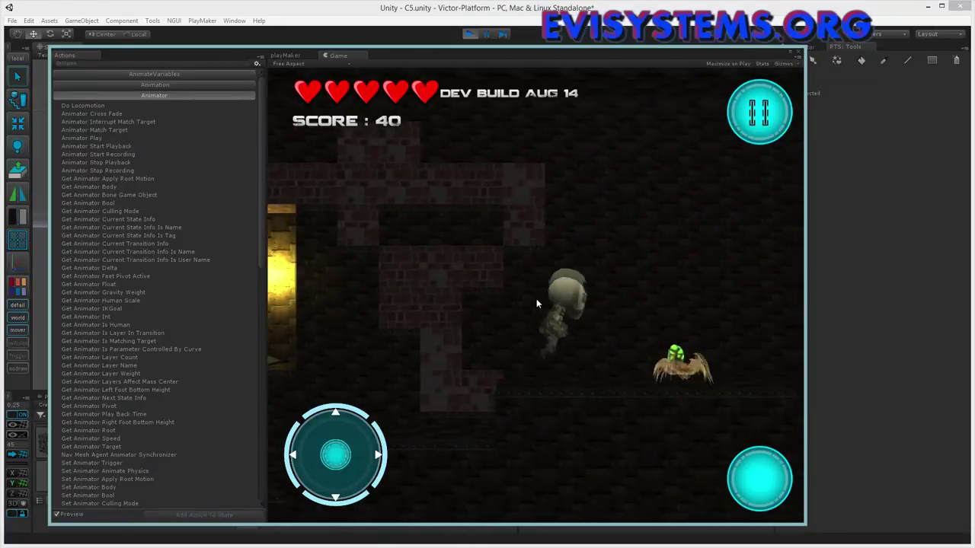
key(space)
key(Left)
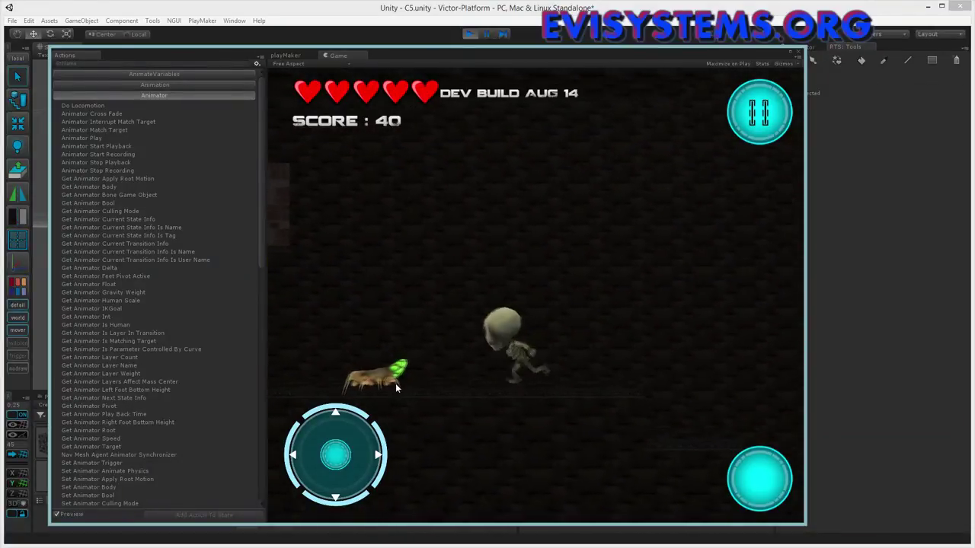
key(Right)
key(Right)
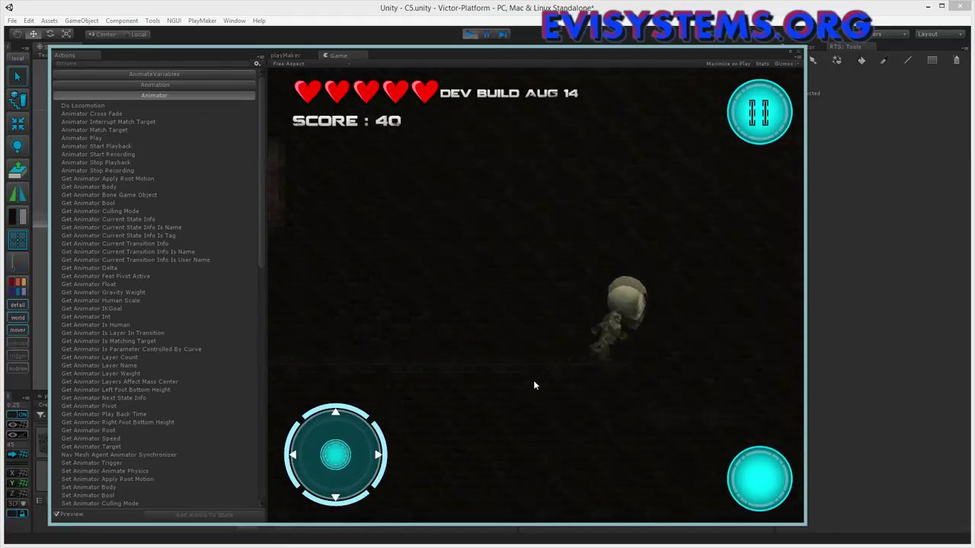
key(Left)
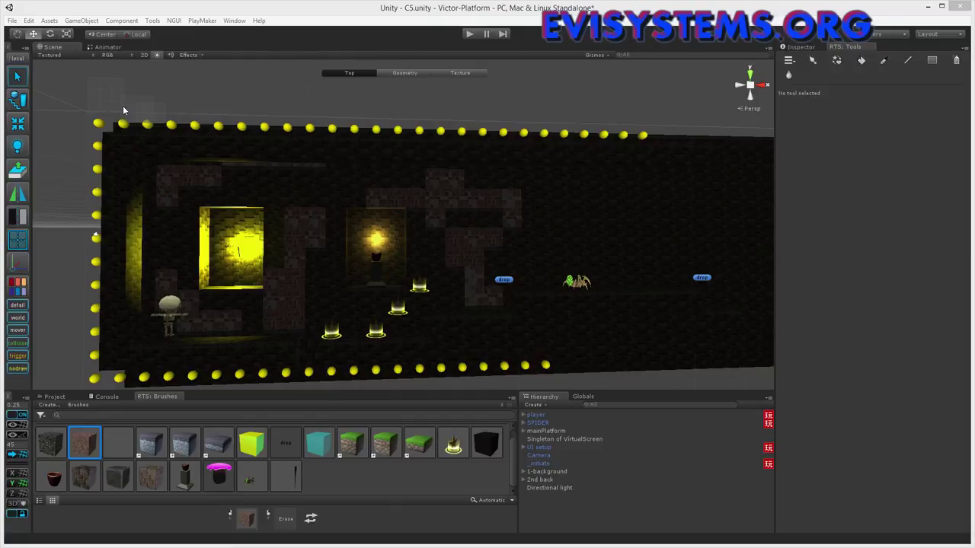
- Open the blank scene from the project's _scenes/Support folder and bring the tile brushes back into view
click(68, 397)
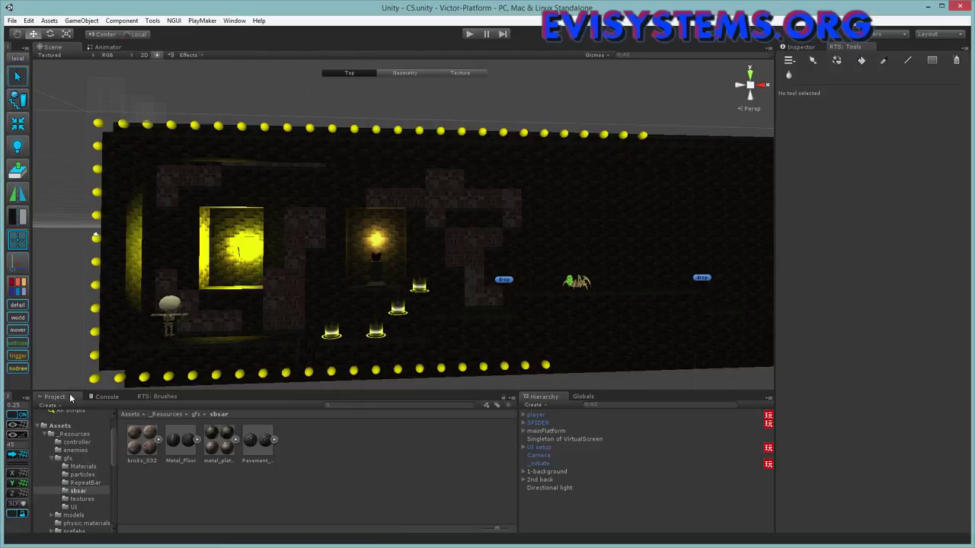
click(50, 460)
click(47, 434)
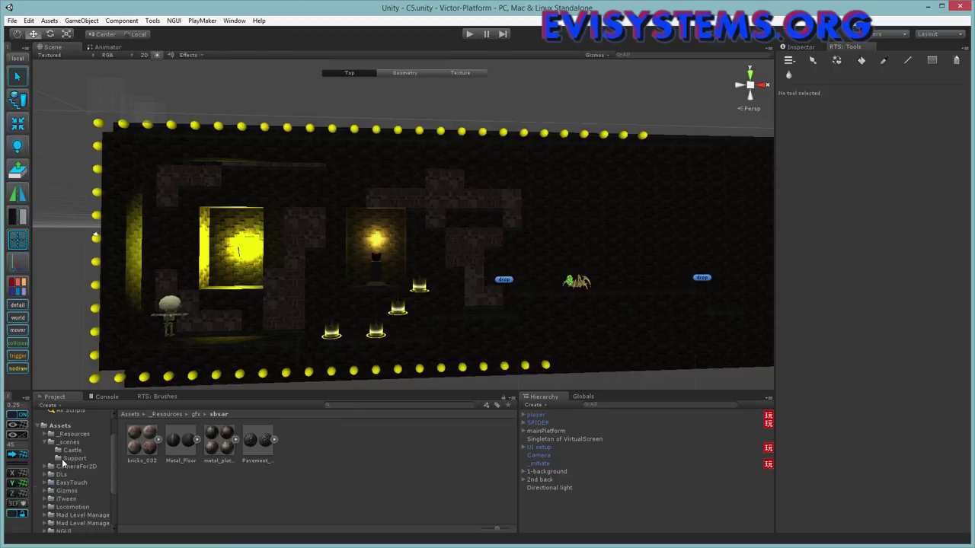
click(67, 459)
click(70, 451)
click(86, 467)
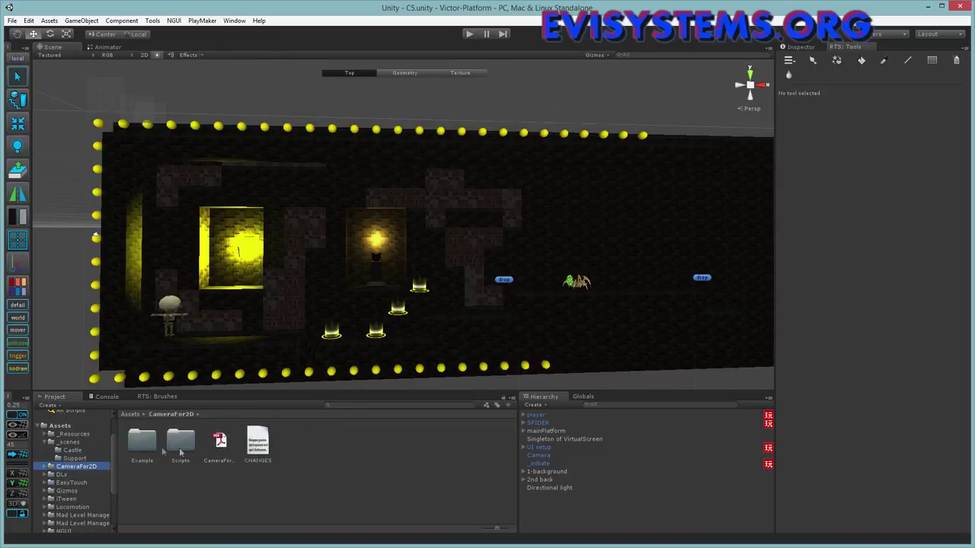
click(75, 458)
double_click(145, 440)
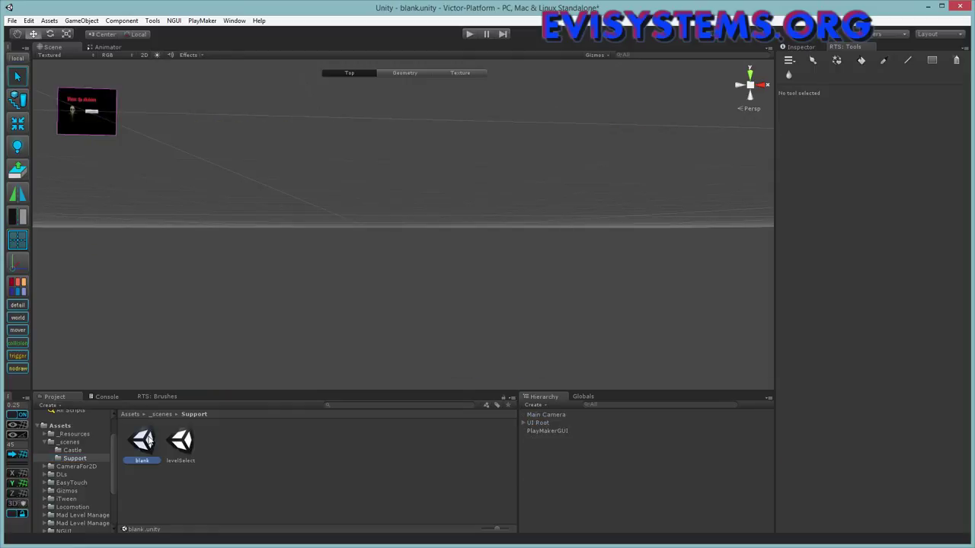
right_drag(245, 232, 259, 252)
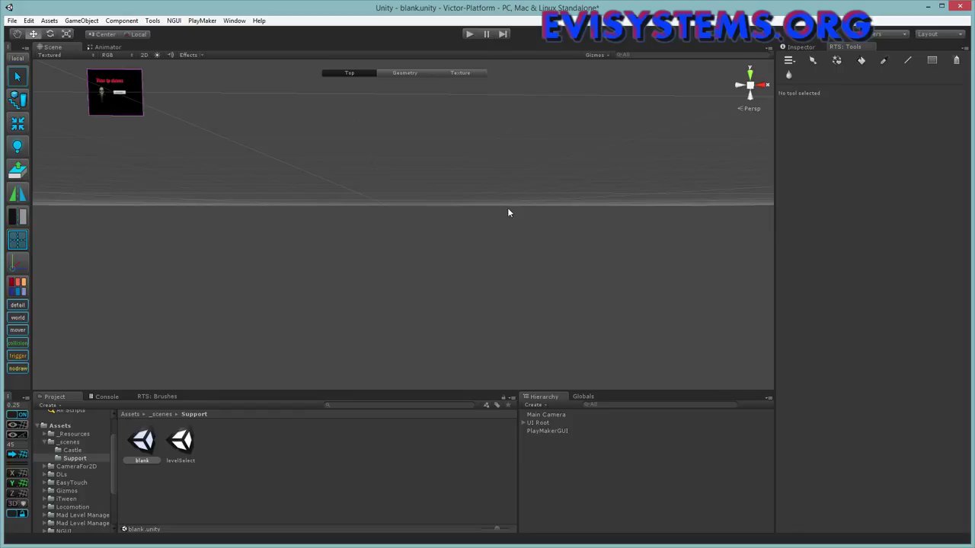
click(158, 397)
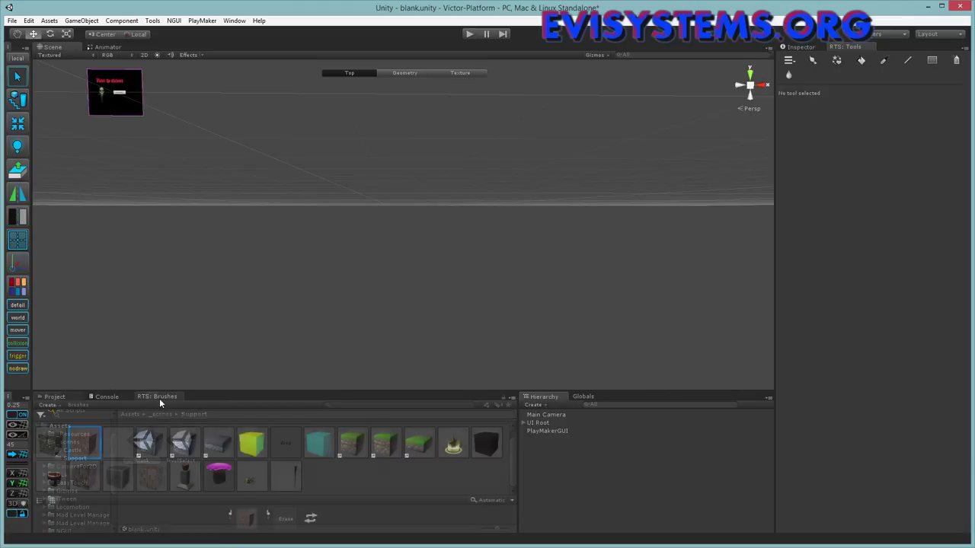